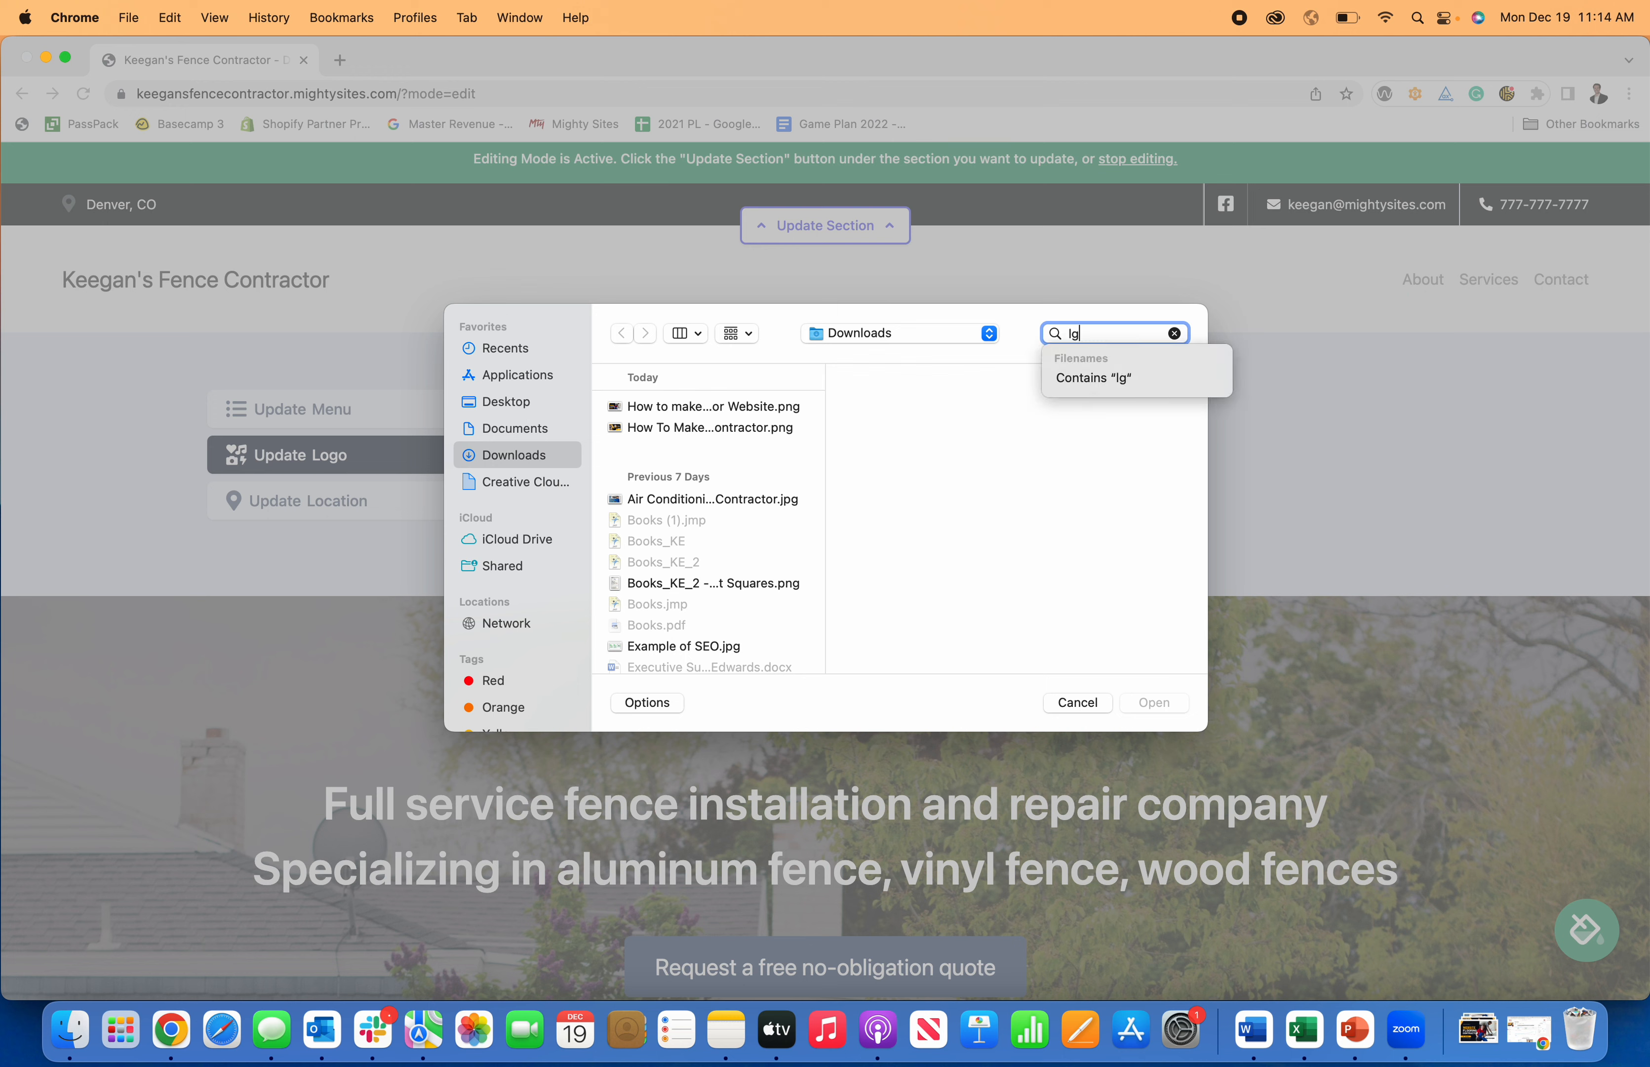
Search the computer for 'logo' and upload the Mighty Sites logo image file.
key(Return)
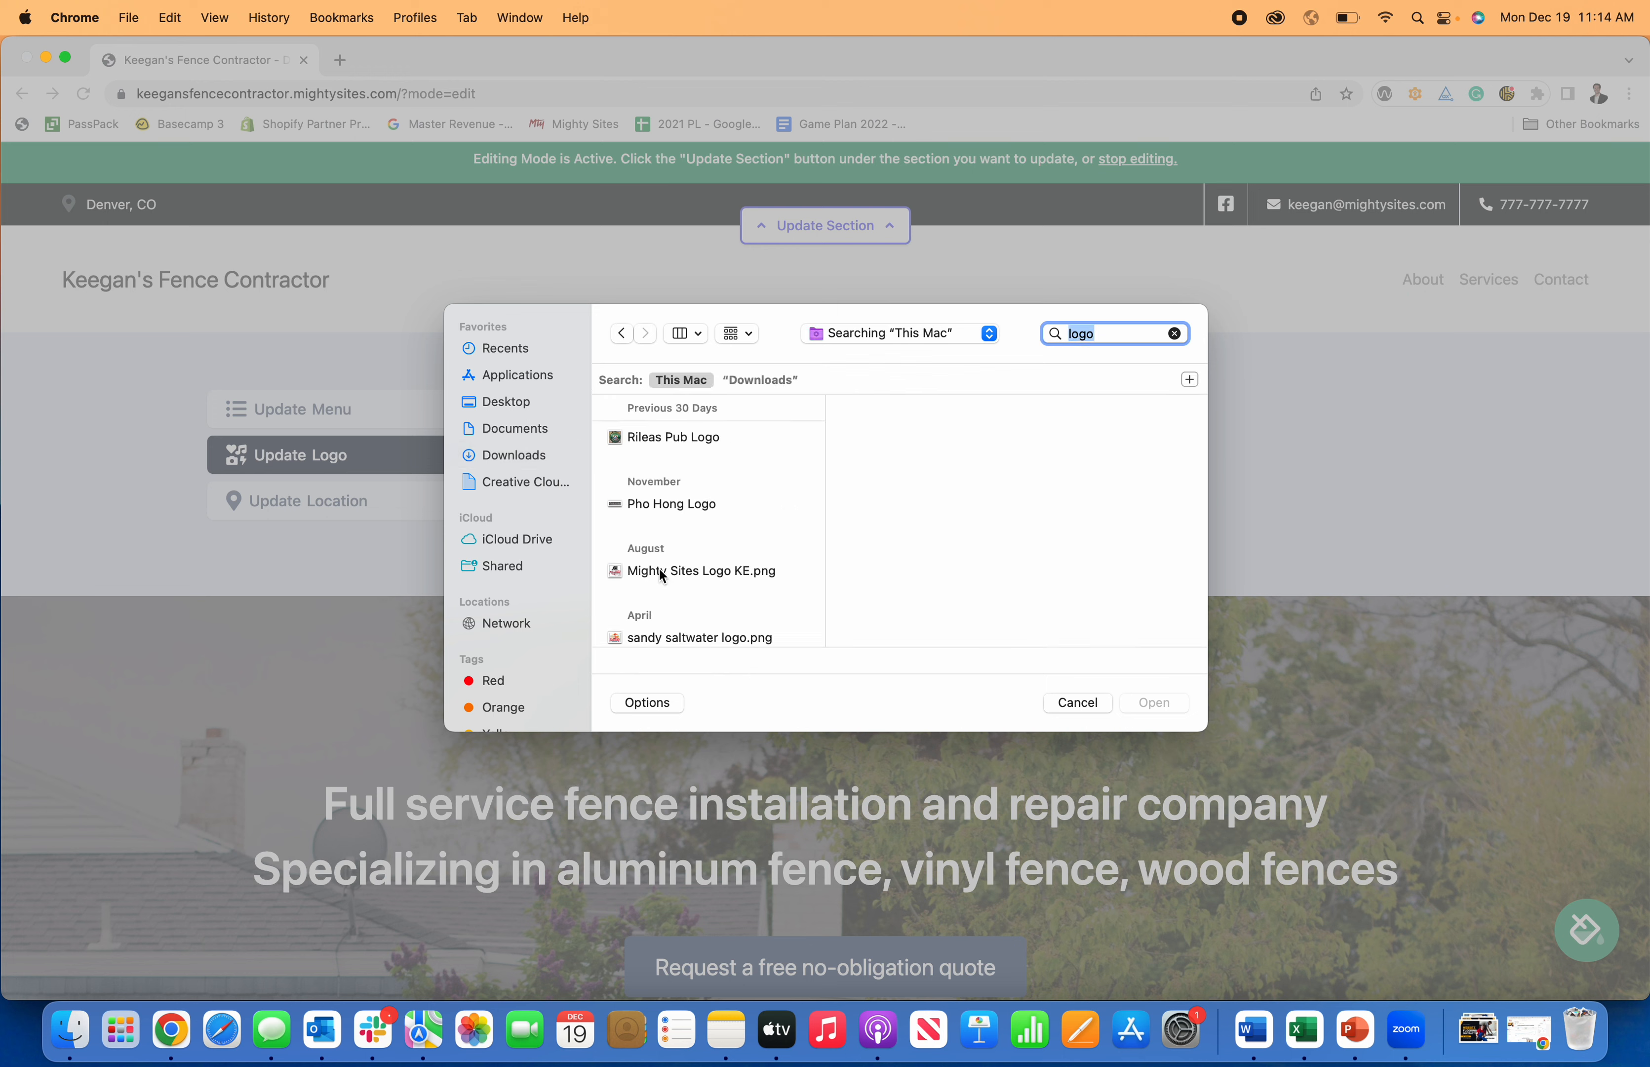
scroll(666, 576, down, 15)
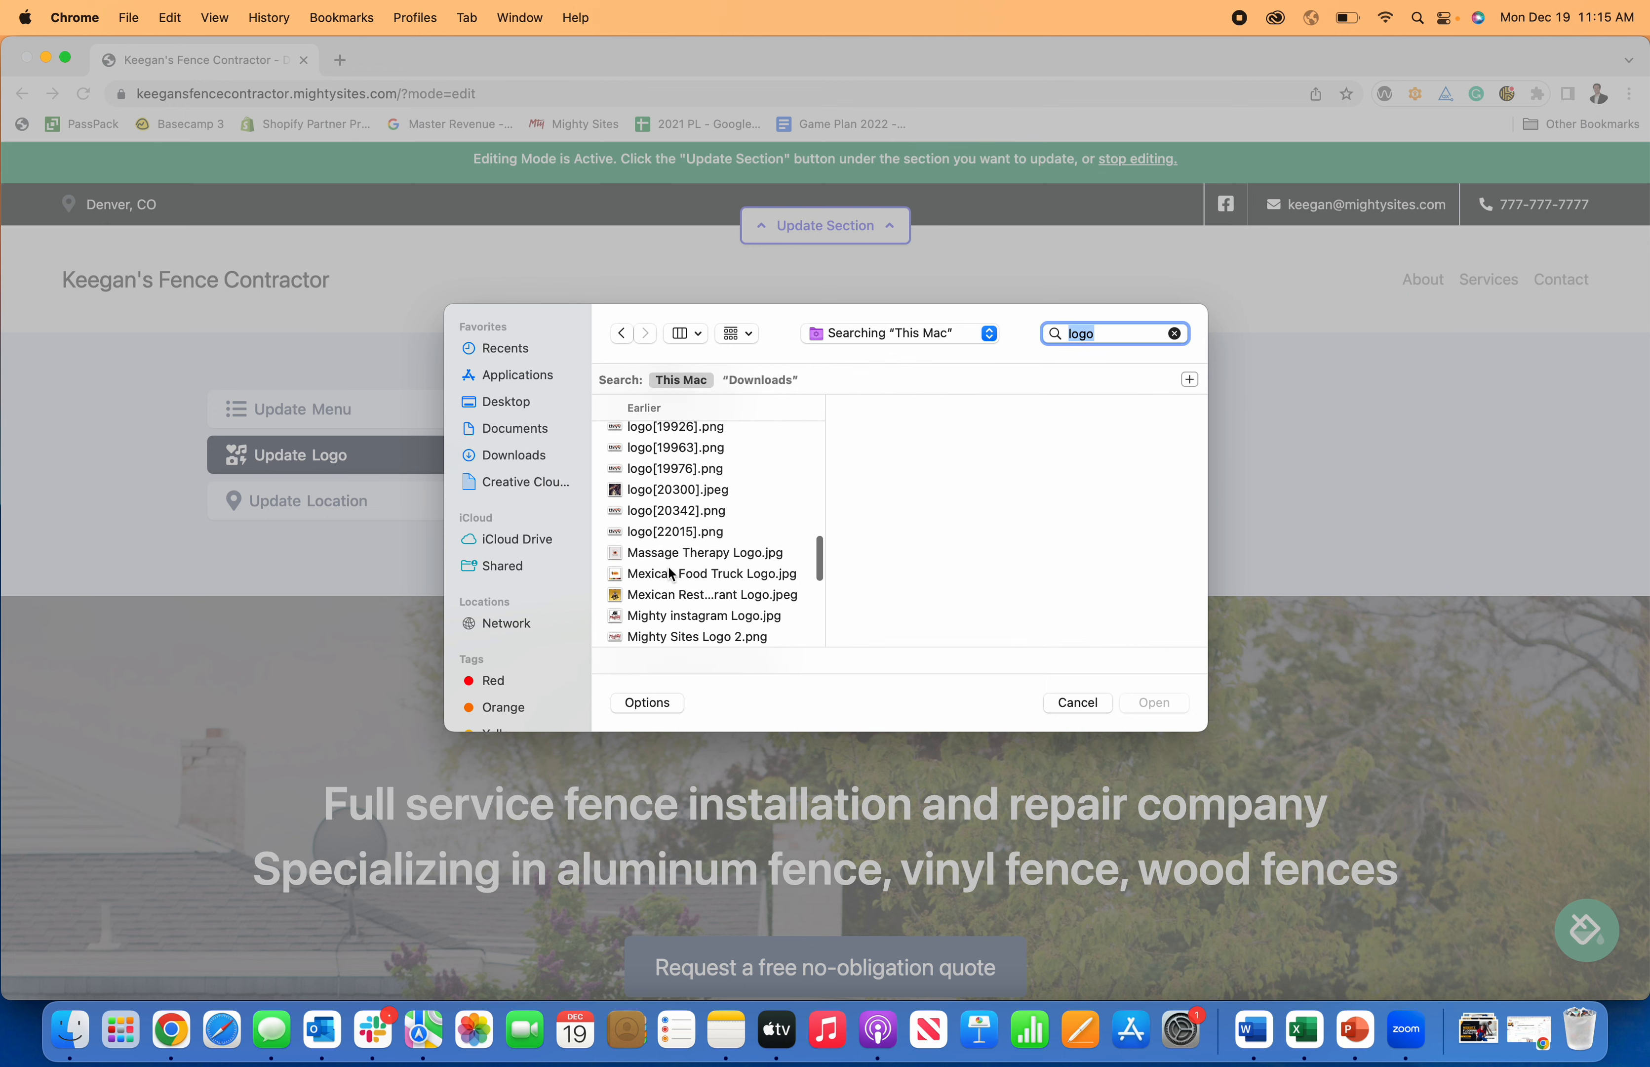
scroll(671, 573, down, 5)
scroll(693, 574, up, 2)
scroll(713, 574, down, 2)
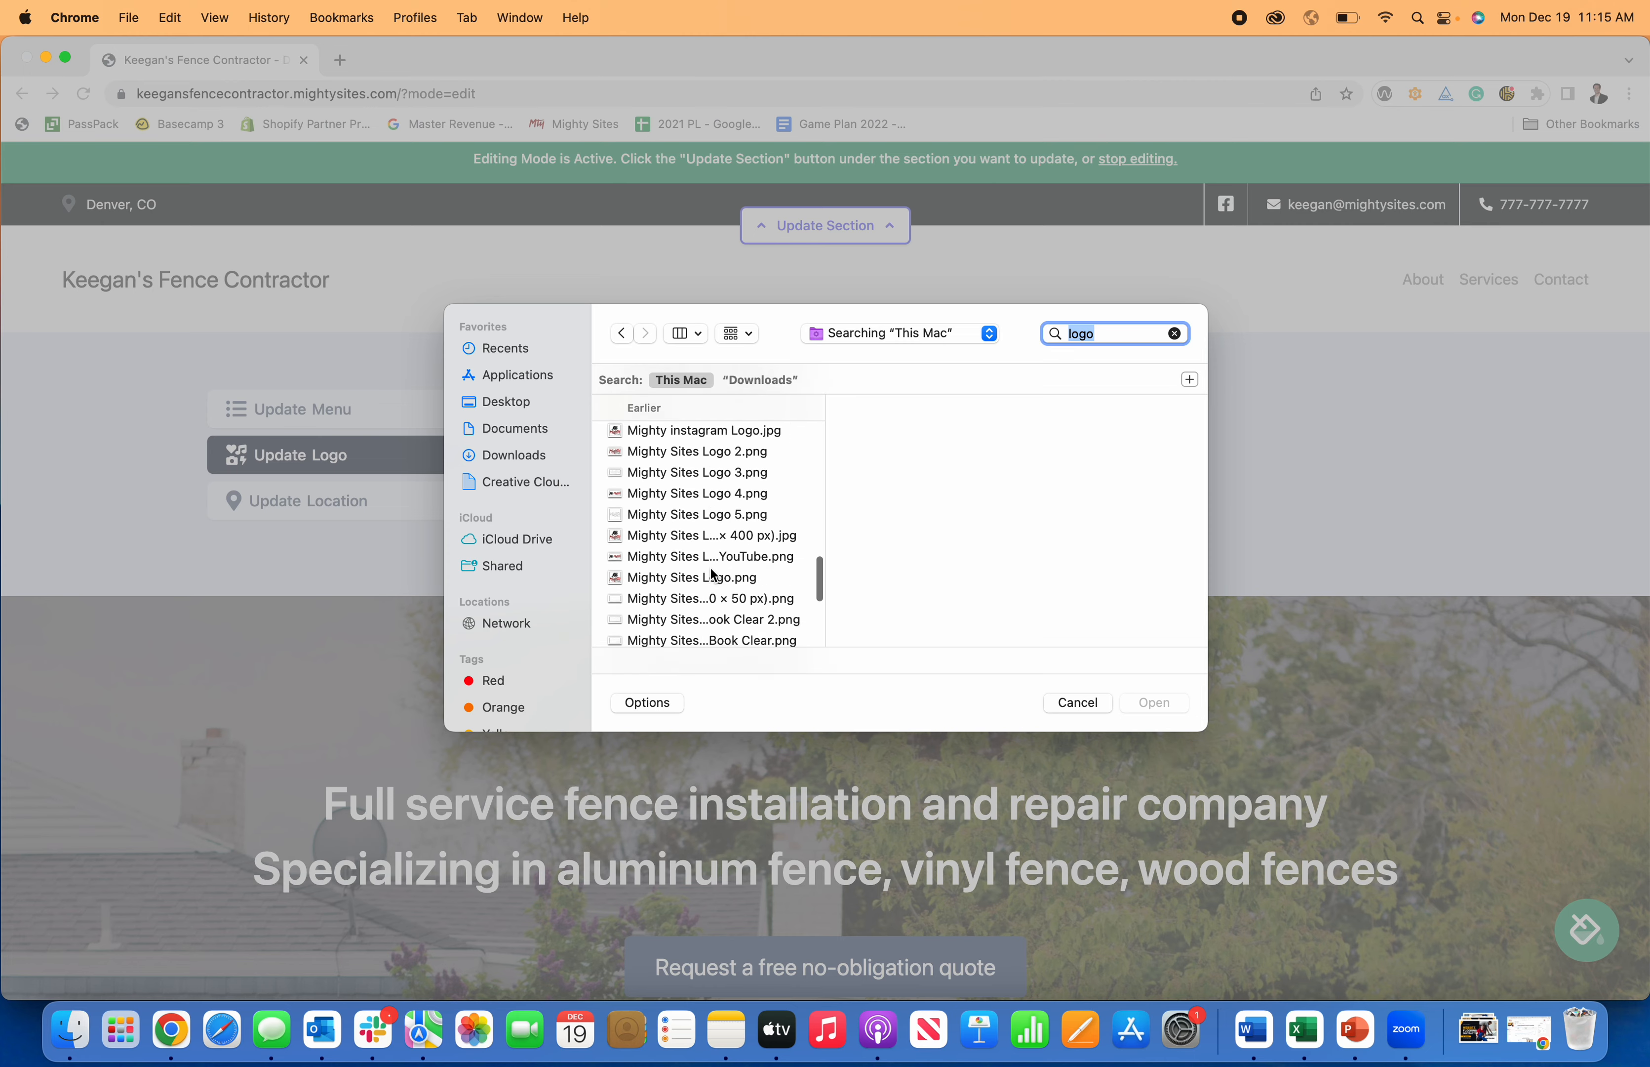
scroll(713, 574, down, 2)
click(721, 512)
click(1155, 702)
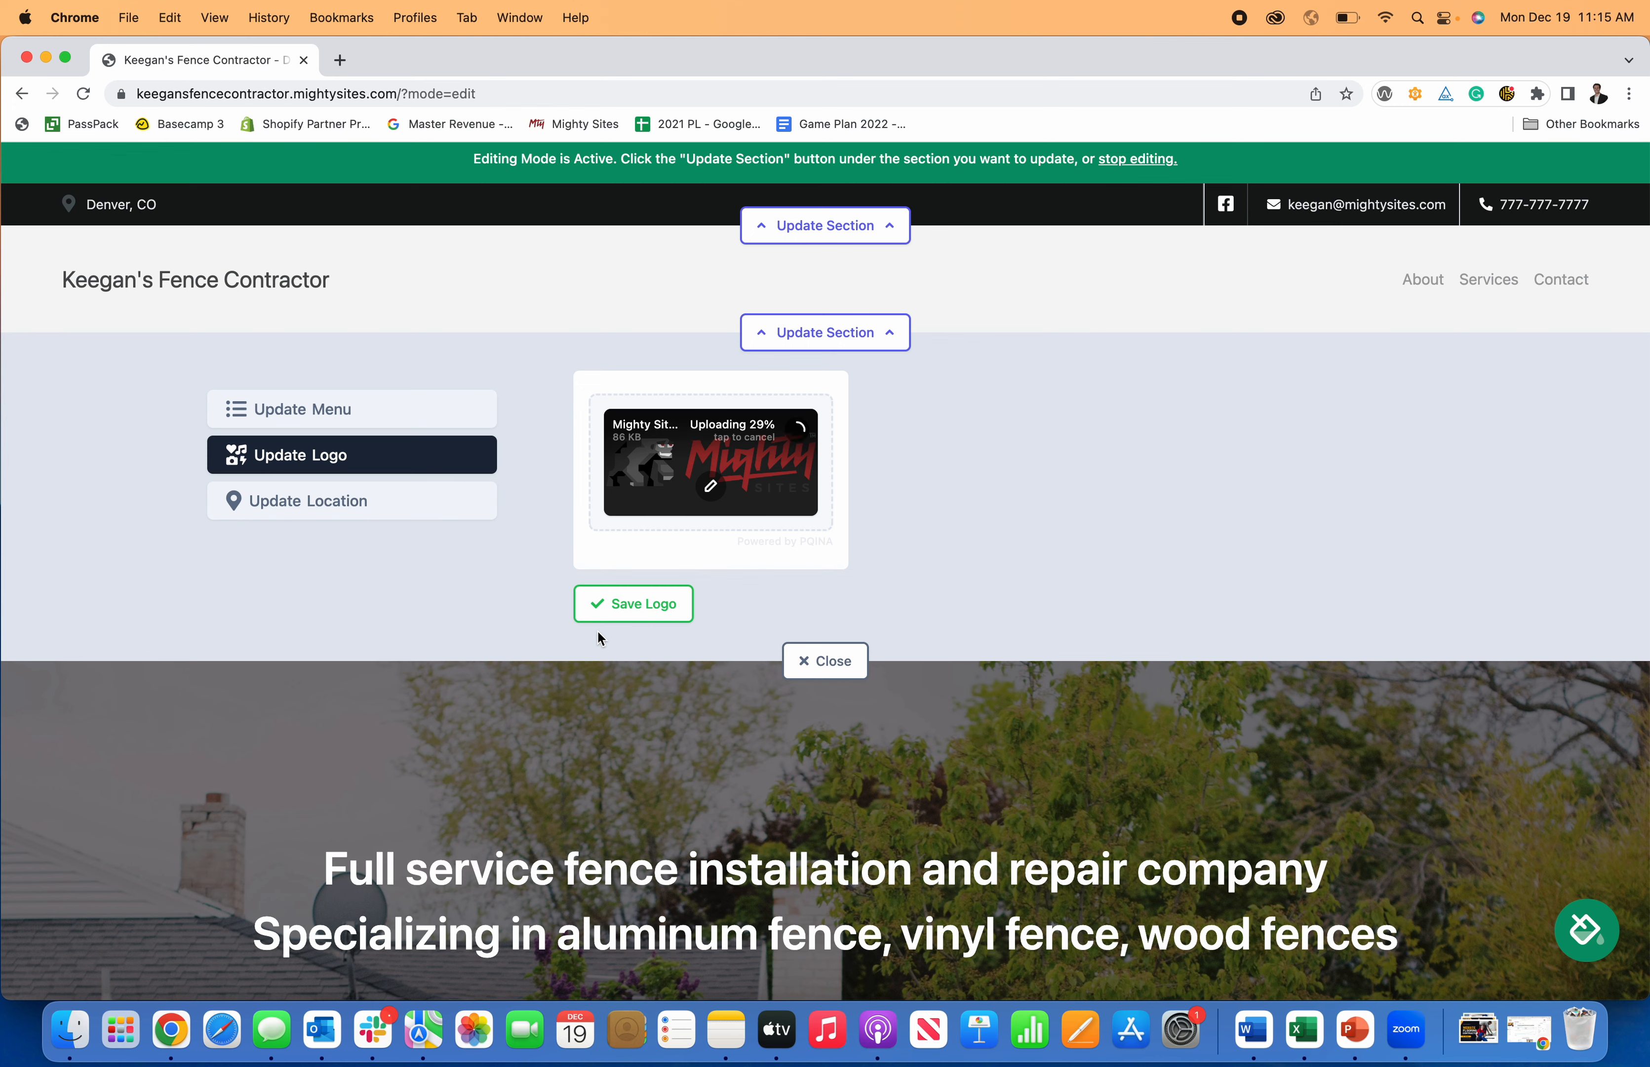
Save the uploaded logo to the header and make it display slightly bigger.
click(620, 620)
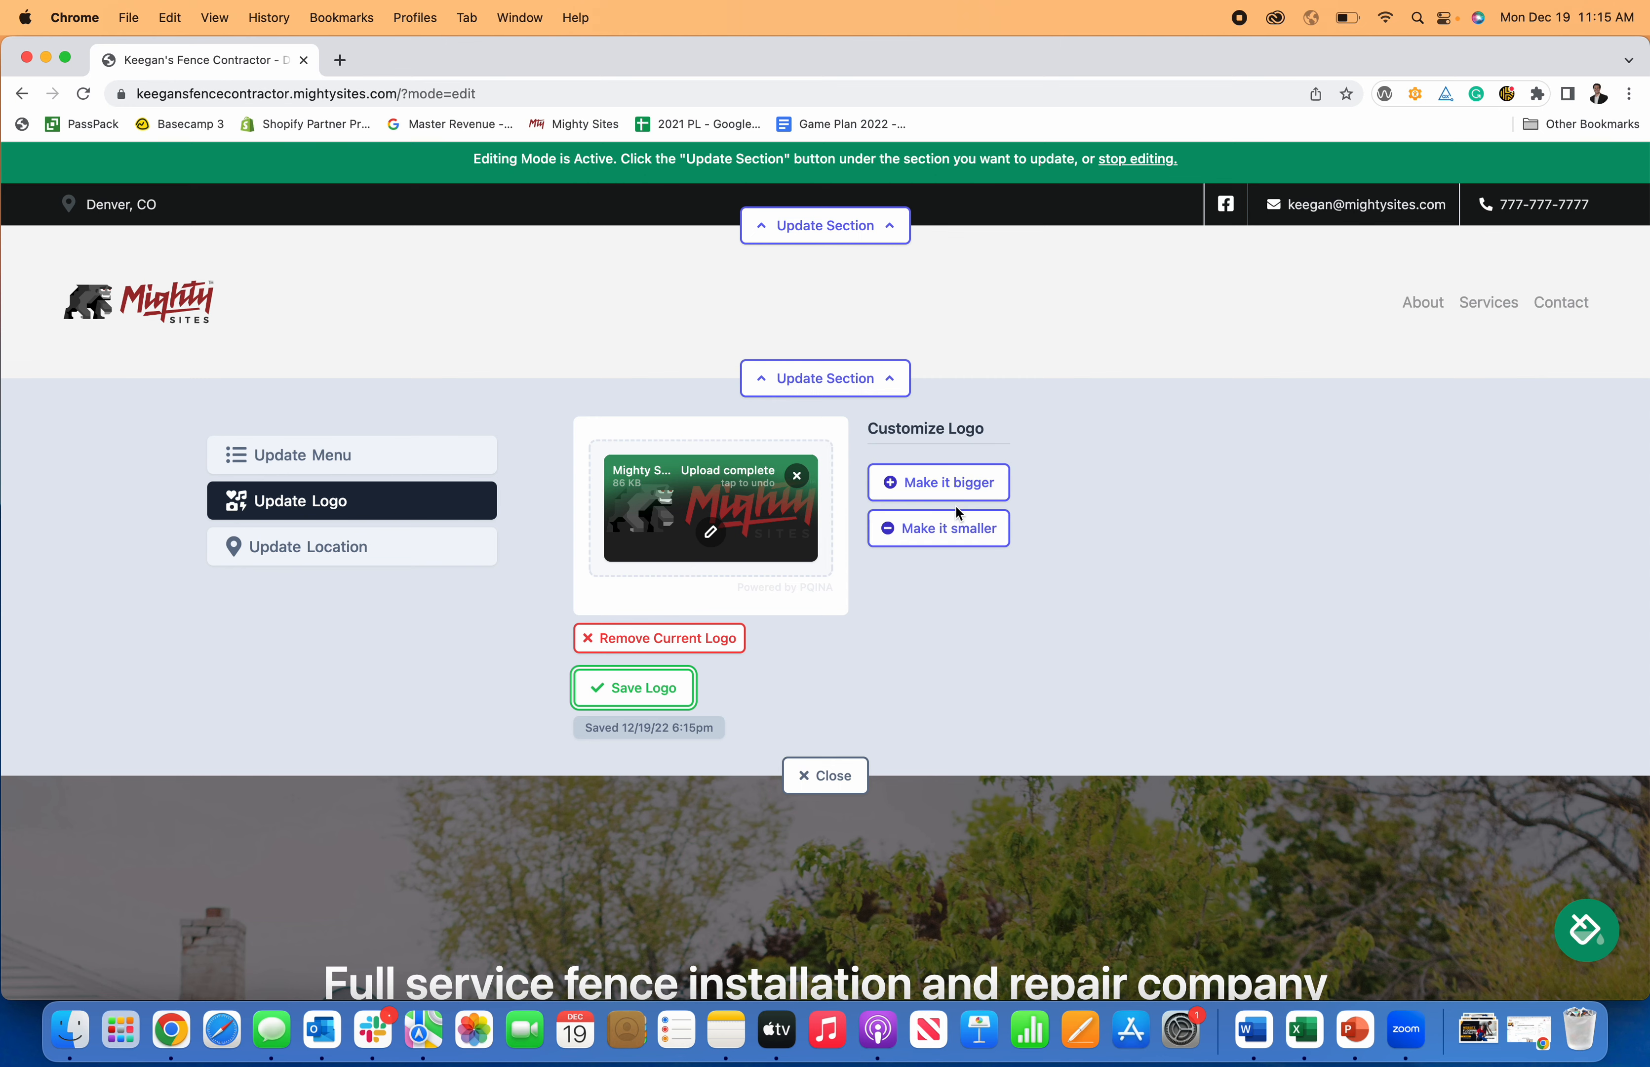
click(983, 491)
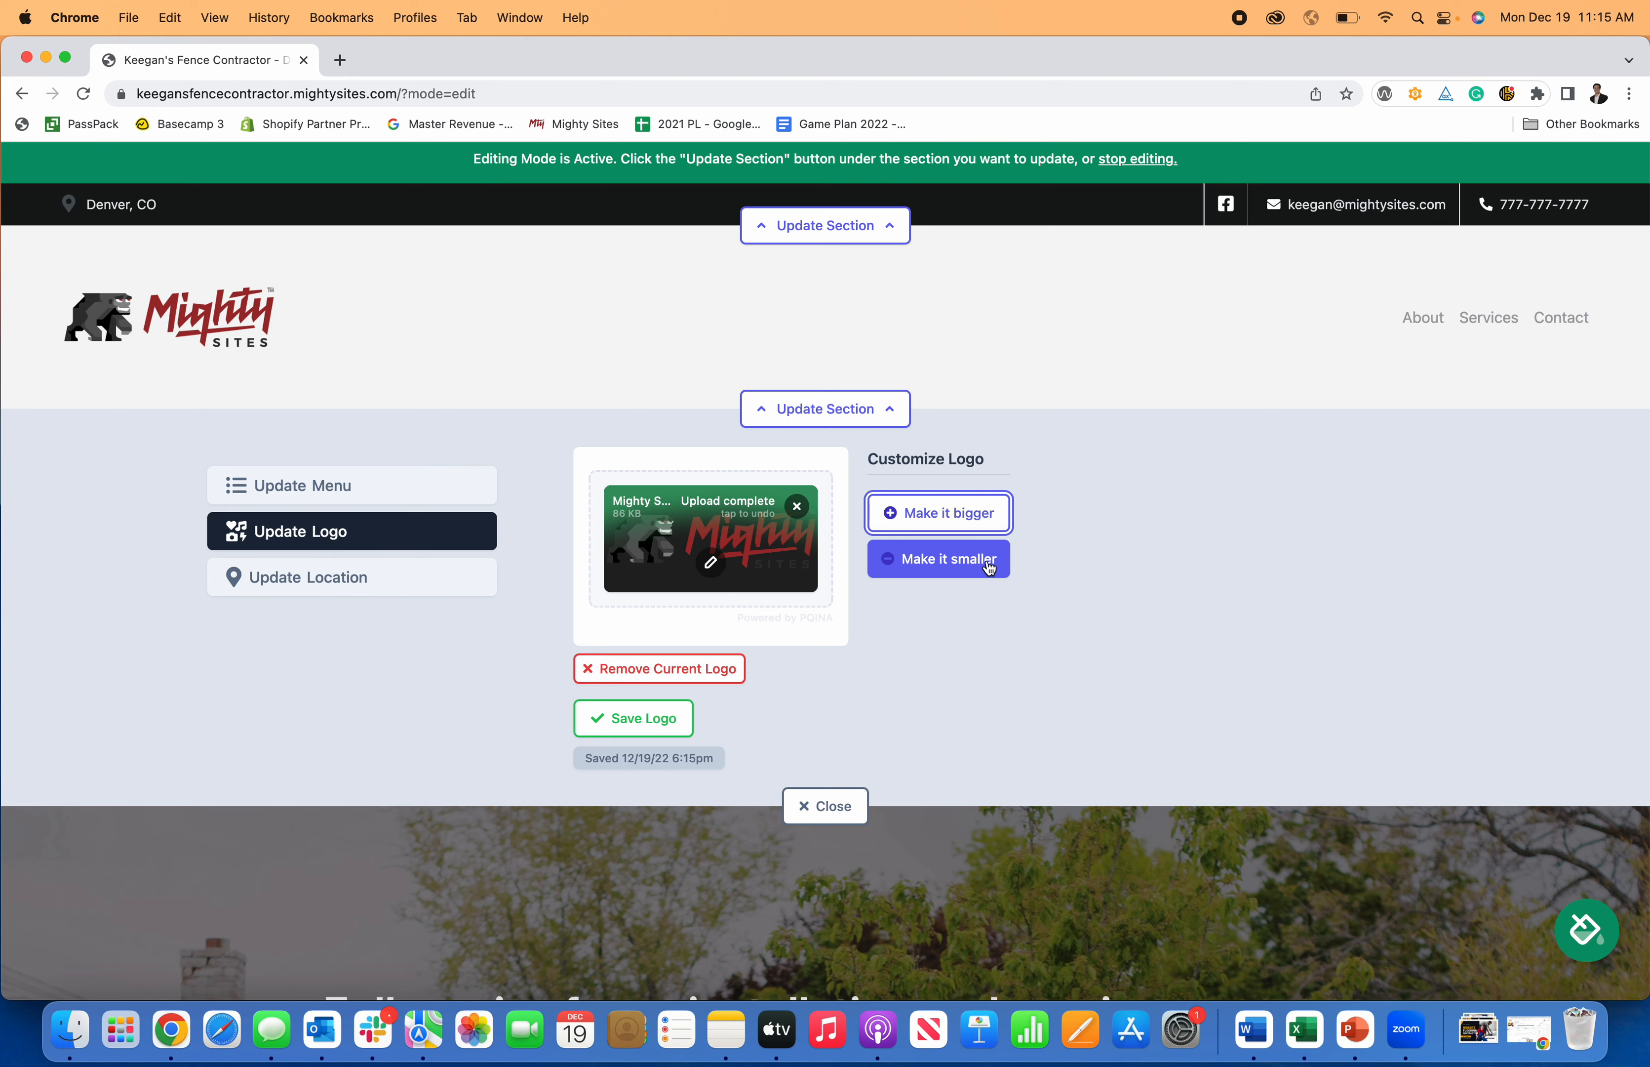
click(985, 560)
click(960, 479)
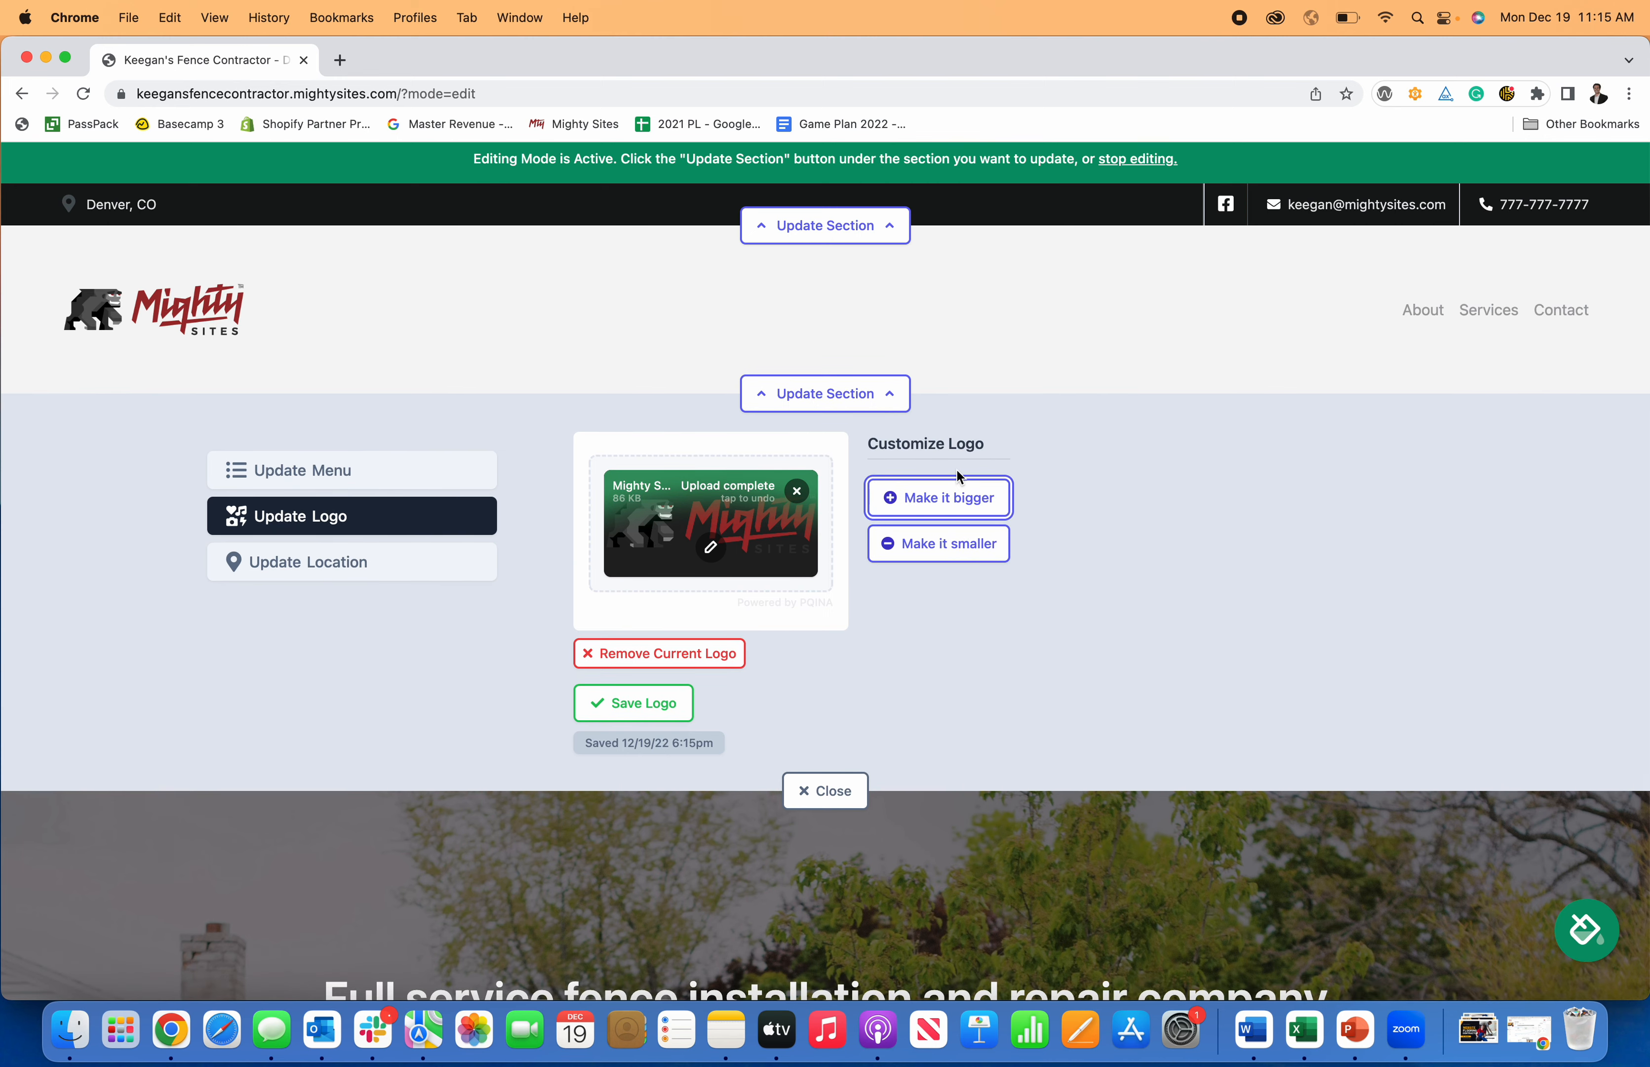
click(709, 549)
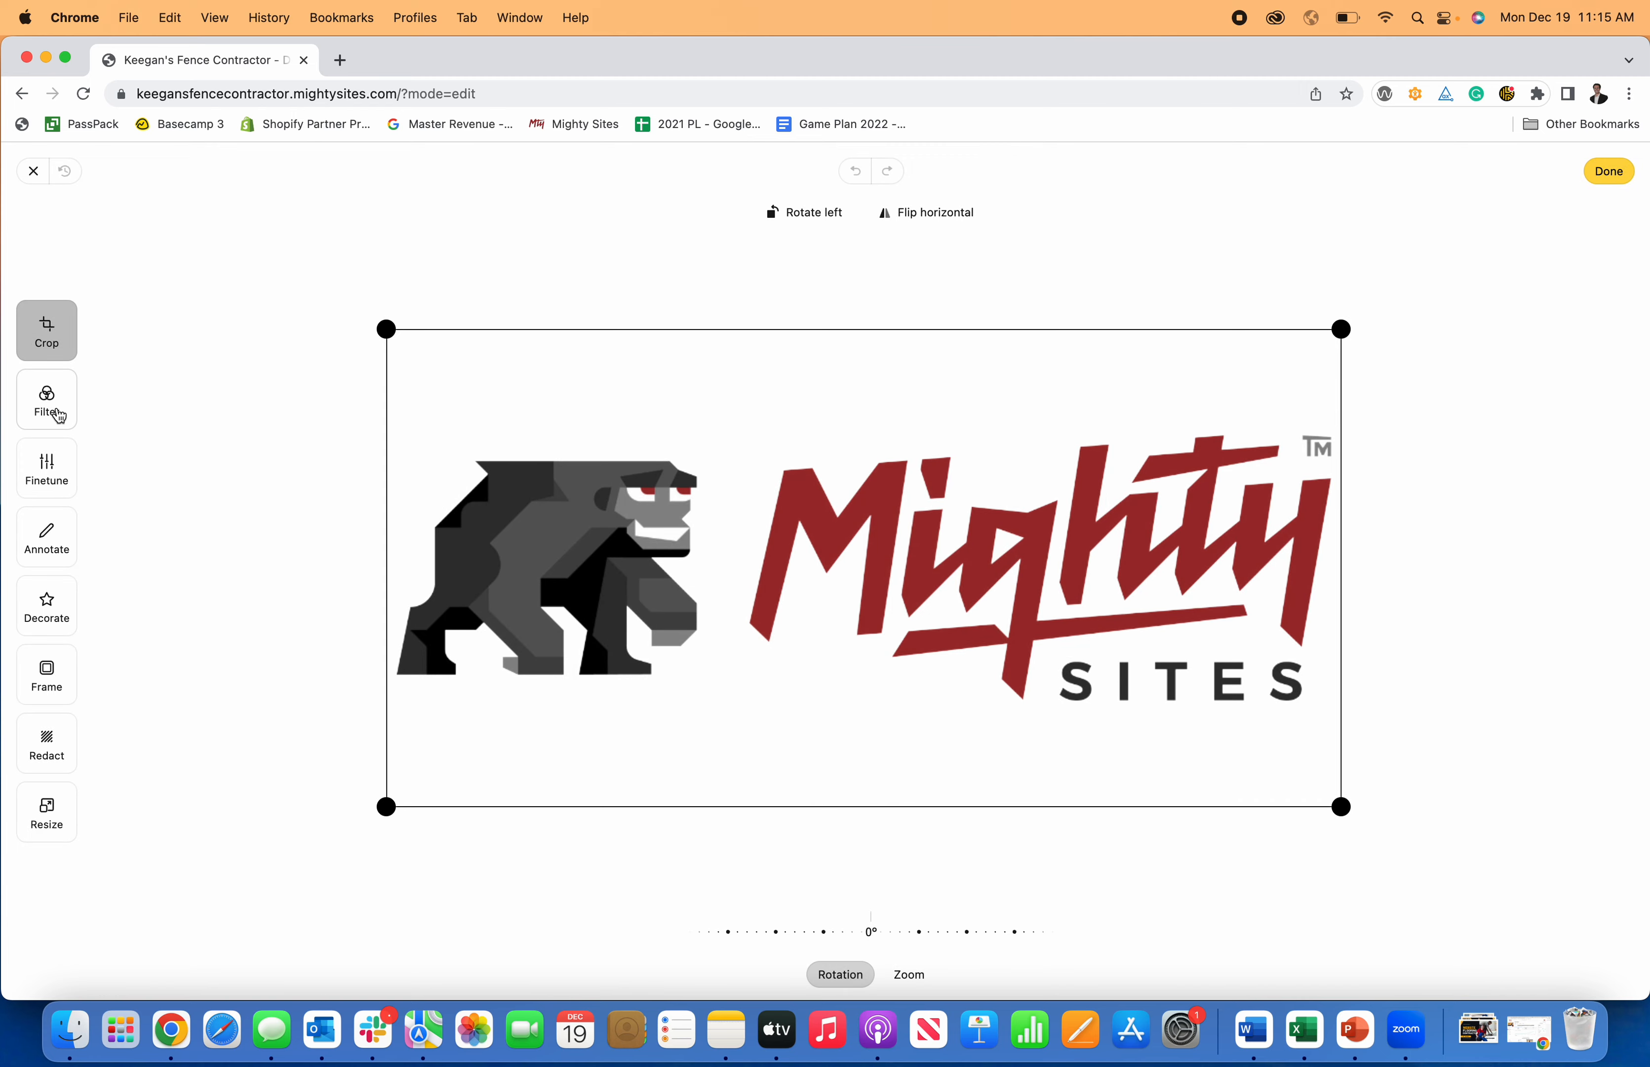
Browse the editor's filter, adjustment, annotation, decoration and frame options, then return to Crop.
click(58, 414)
click(55, 488)
click(57, 563)
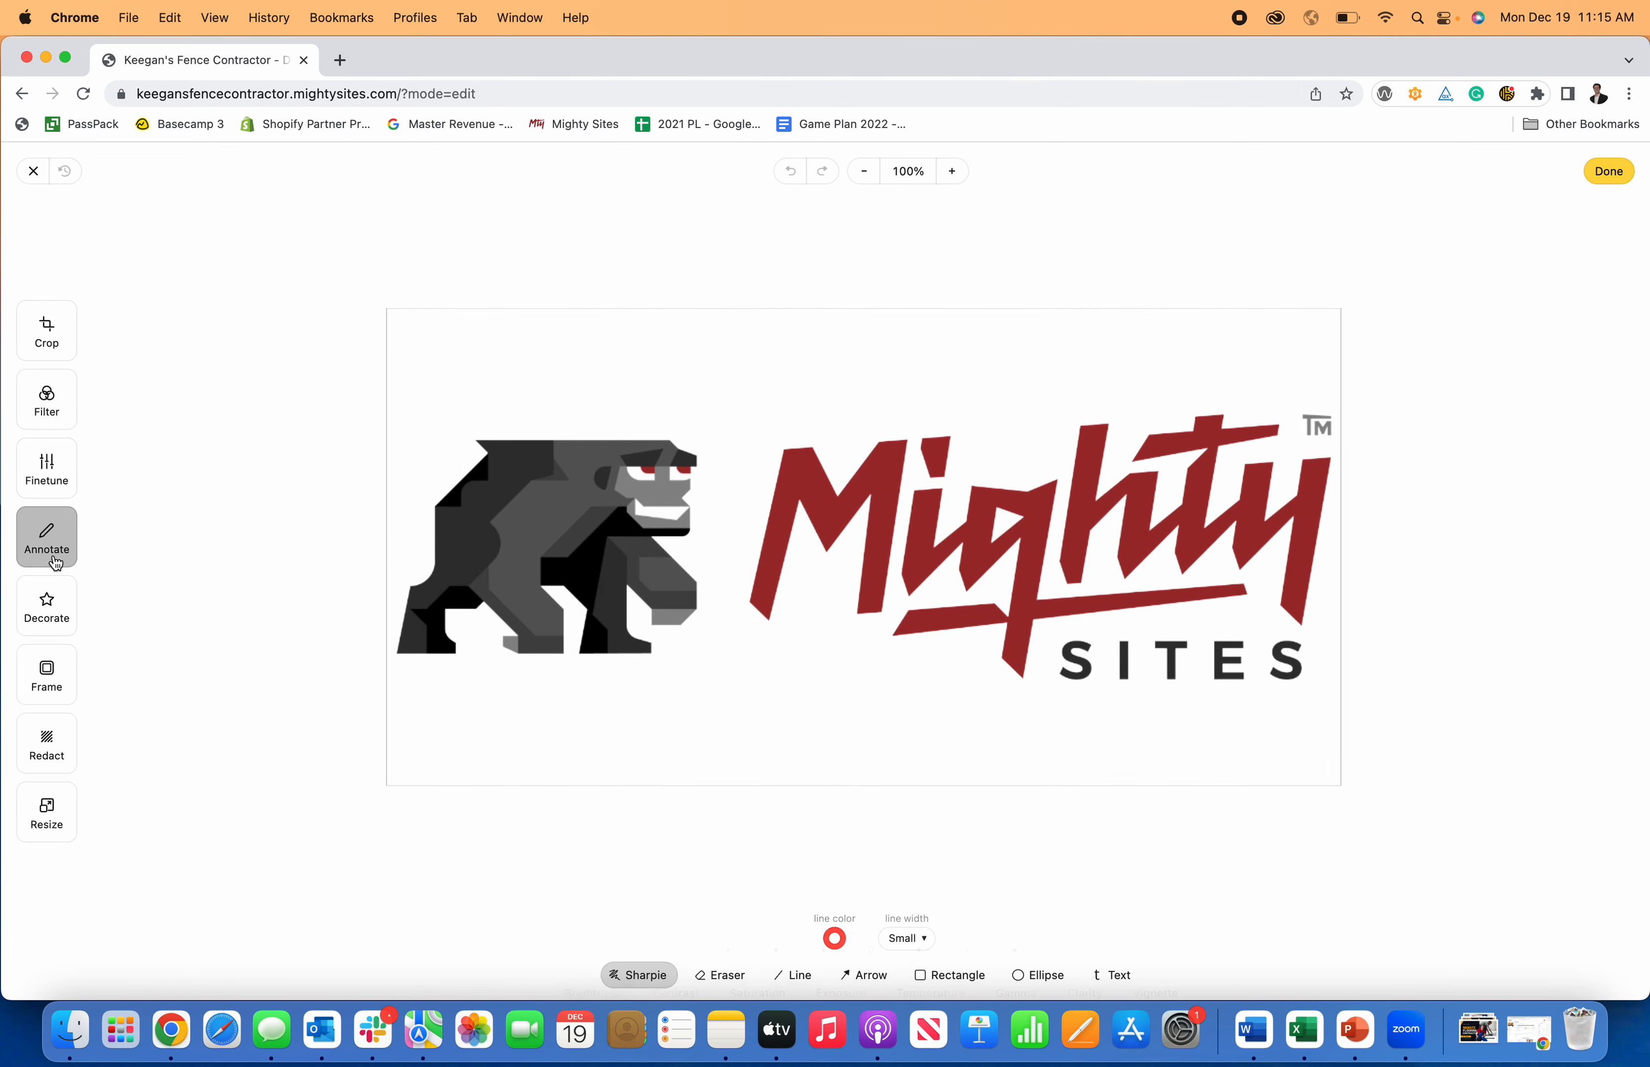
click(55, 619)
click(52, 675)
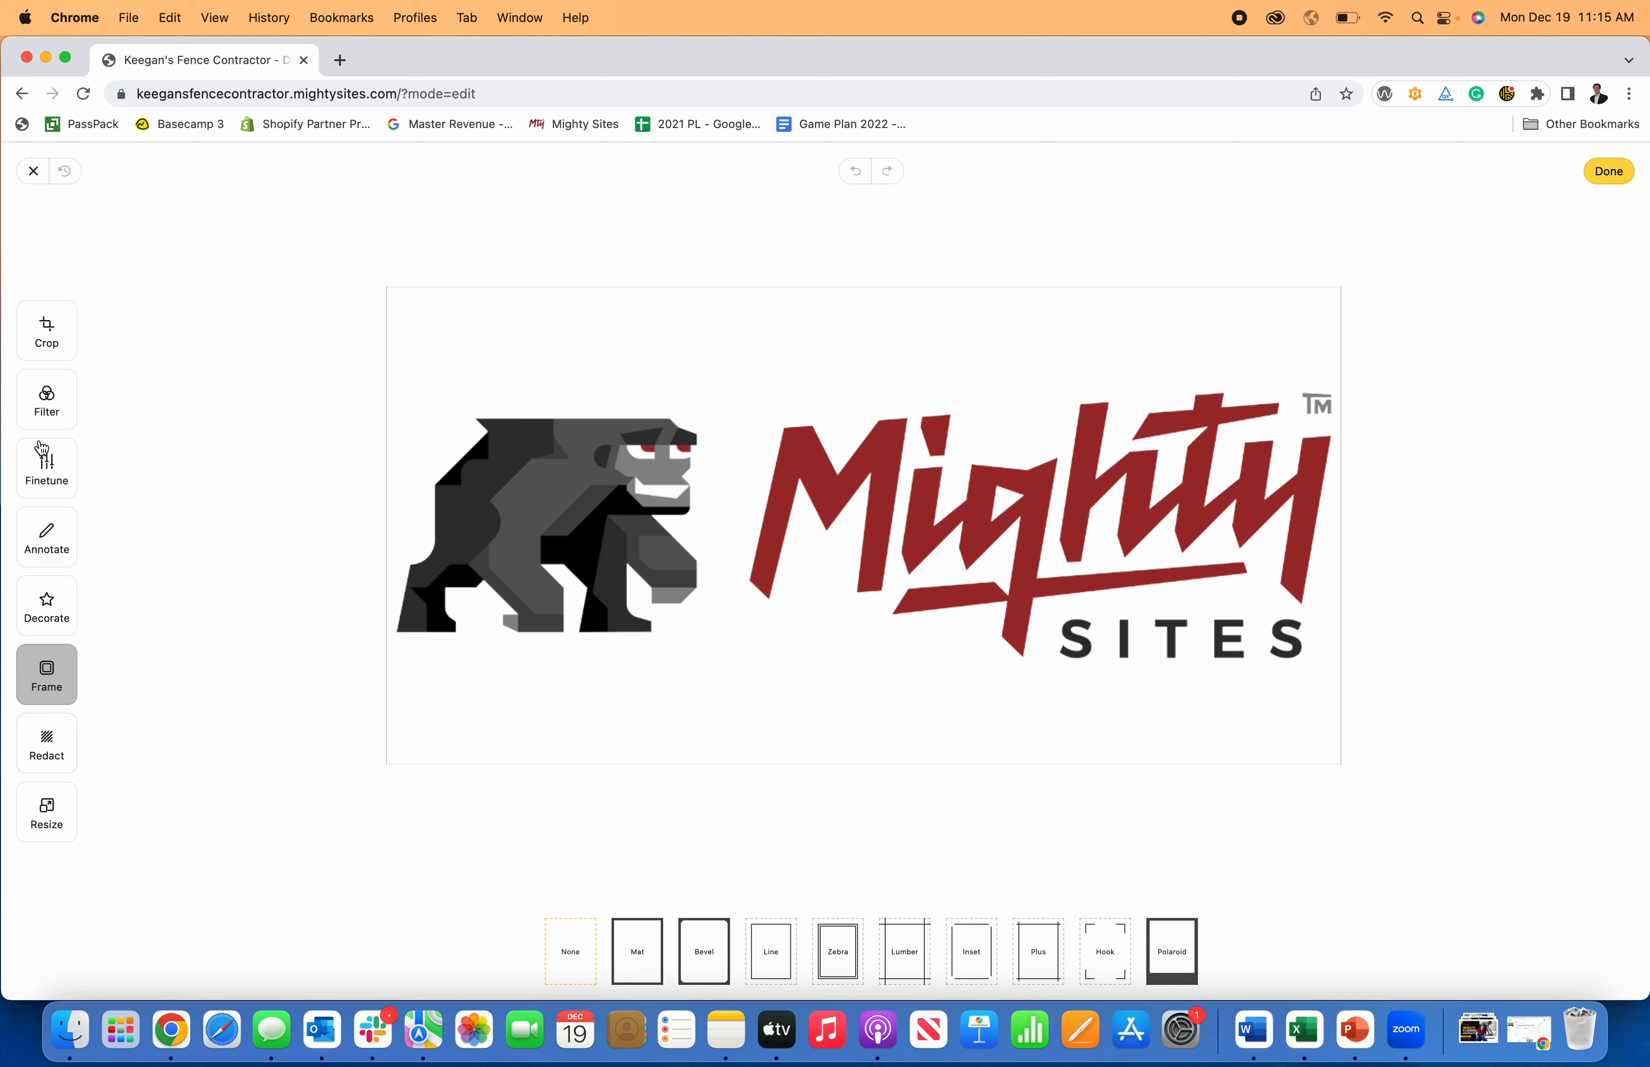
click(46, 352)
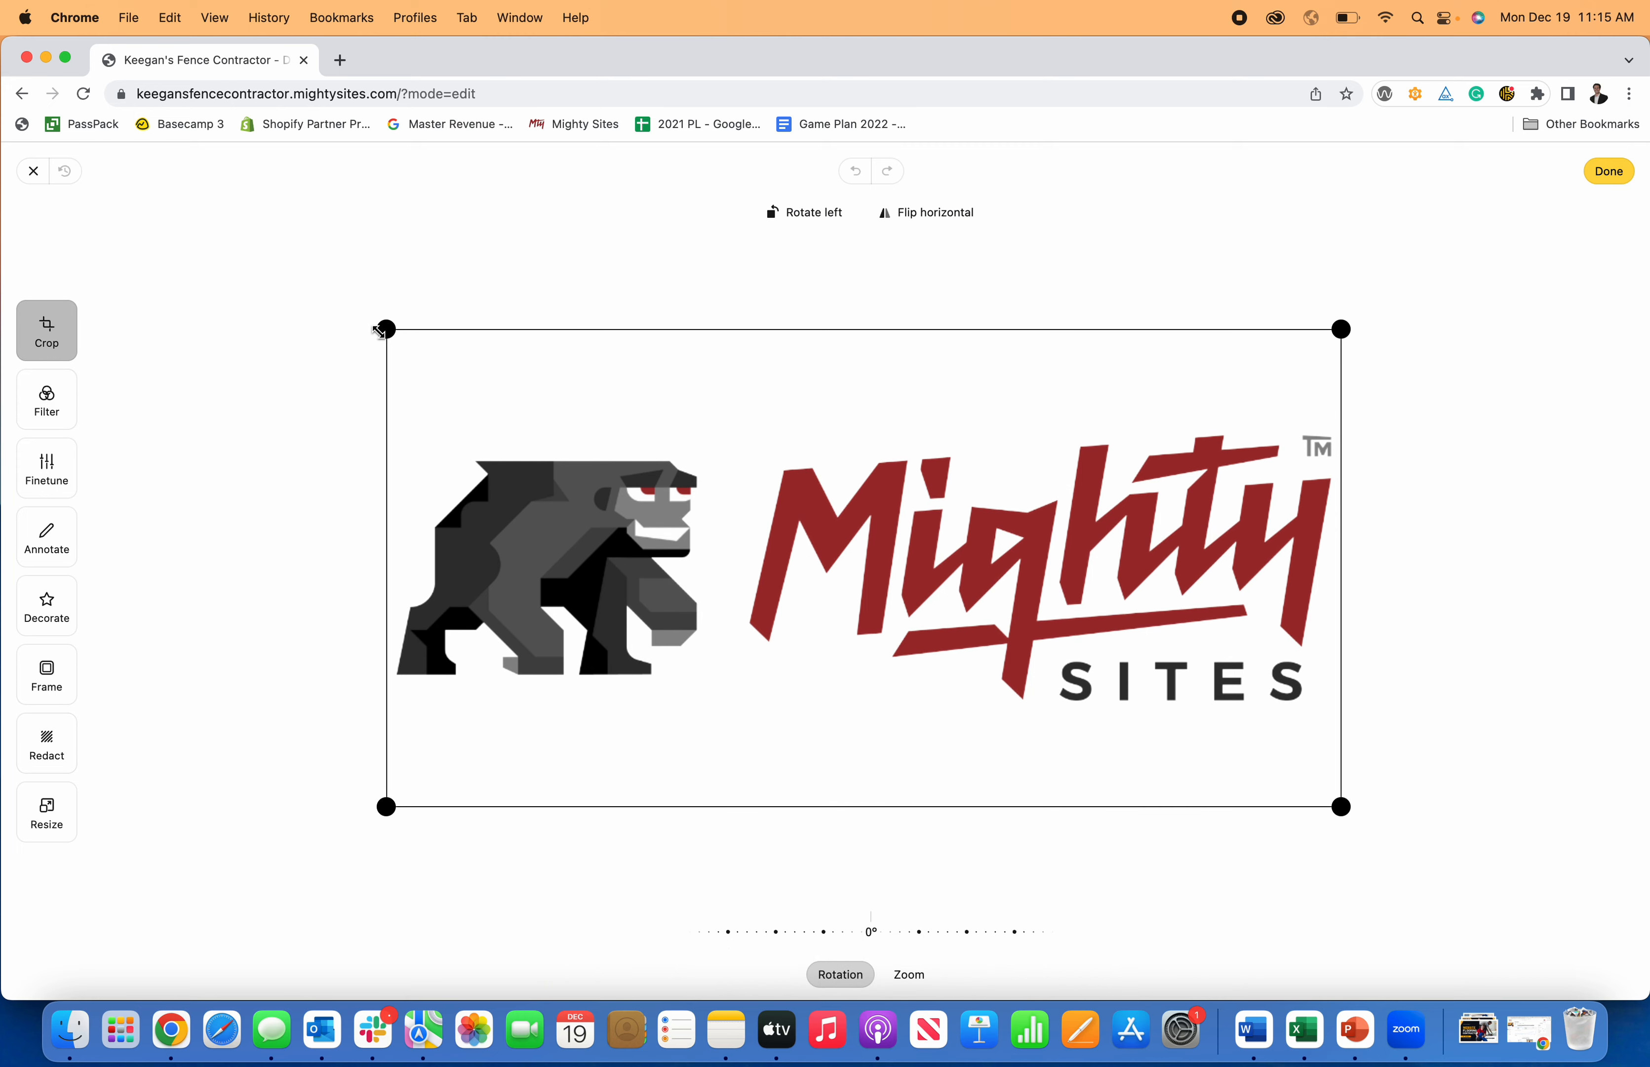
Crop the blank space above and below the logo, save it and close the settings.
drag(381, 332, 375, 424)
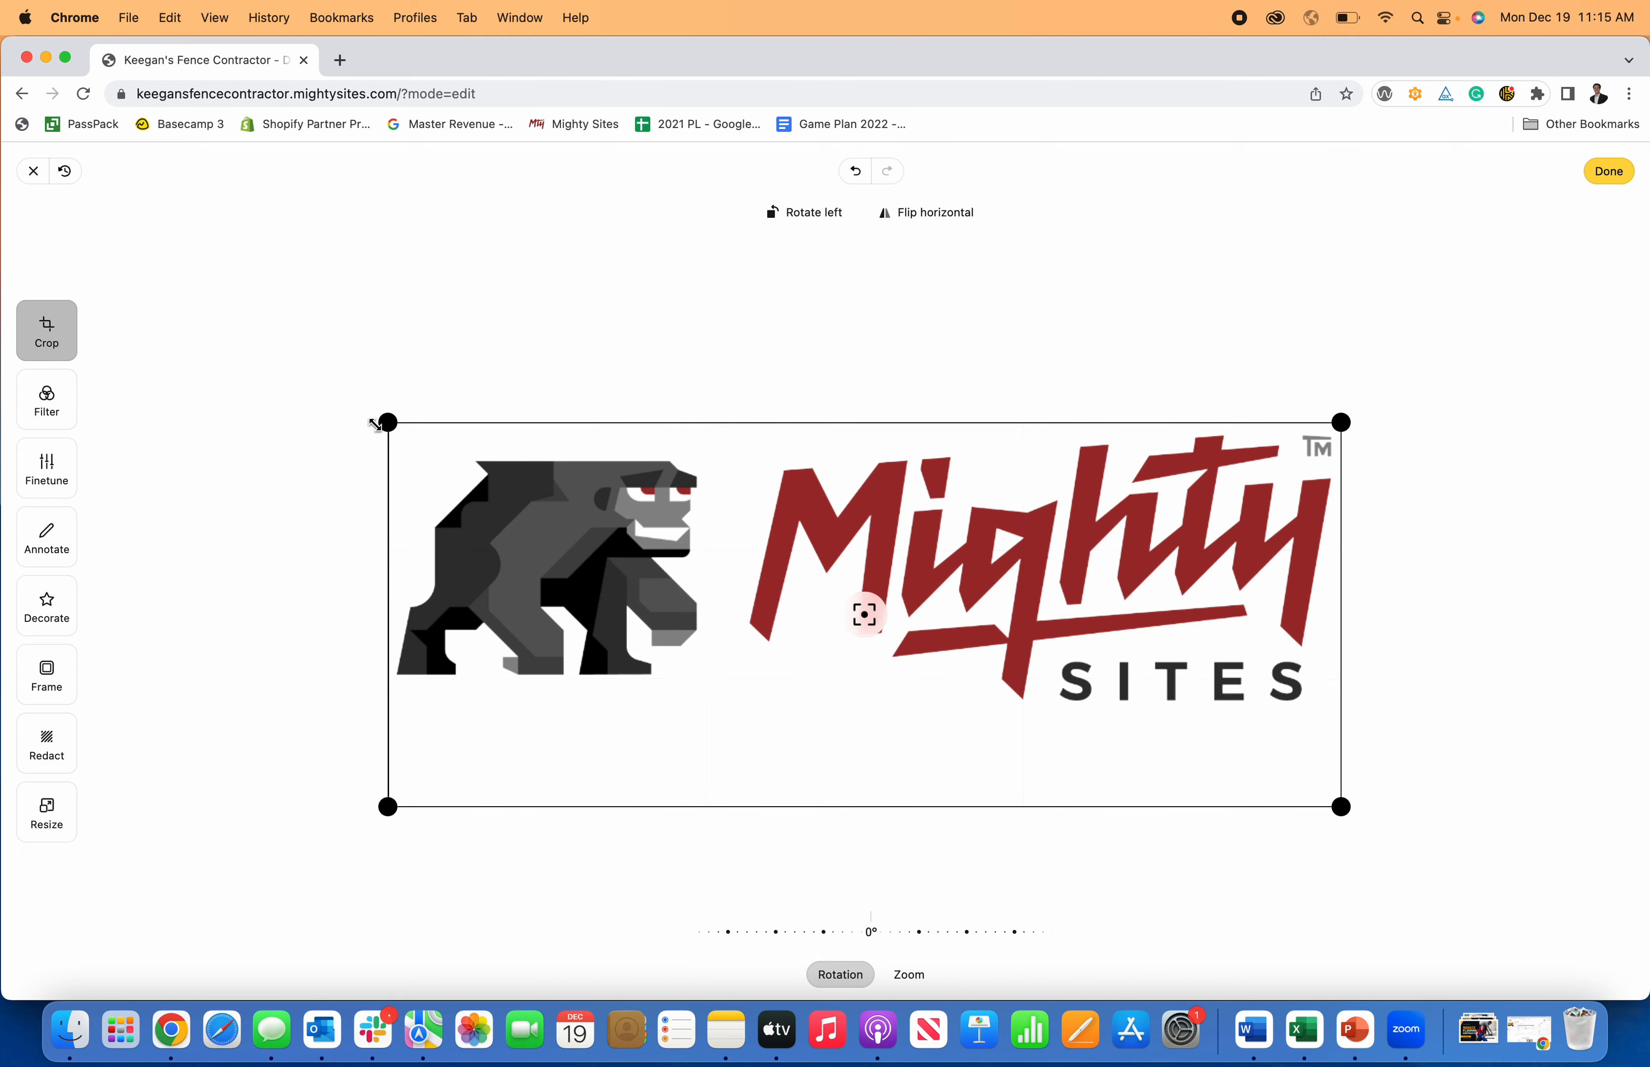
drag(1335, 804, 1335, 709)
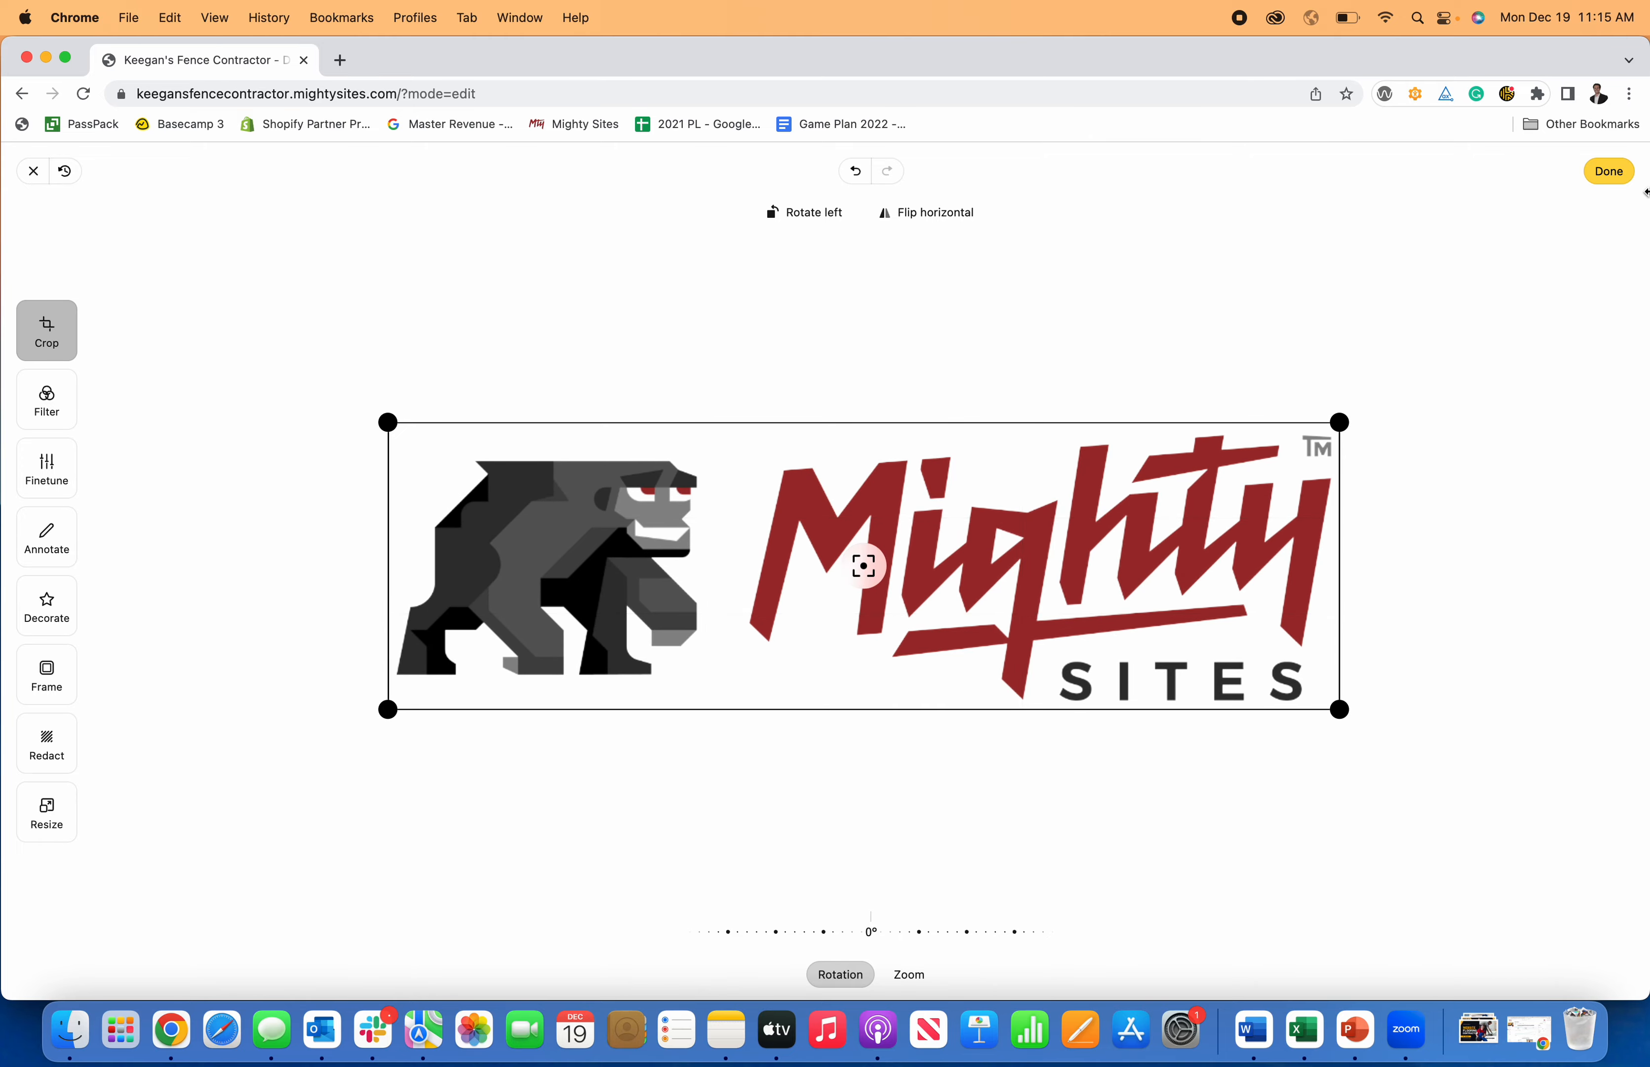
click(1614, 181)
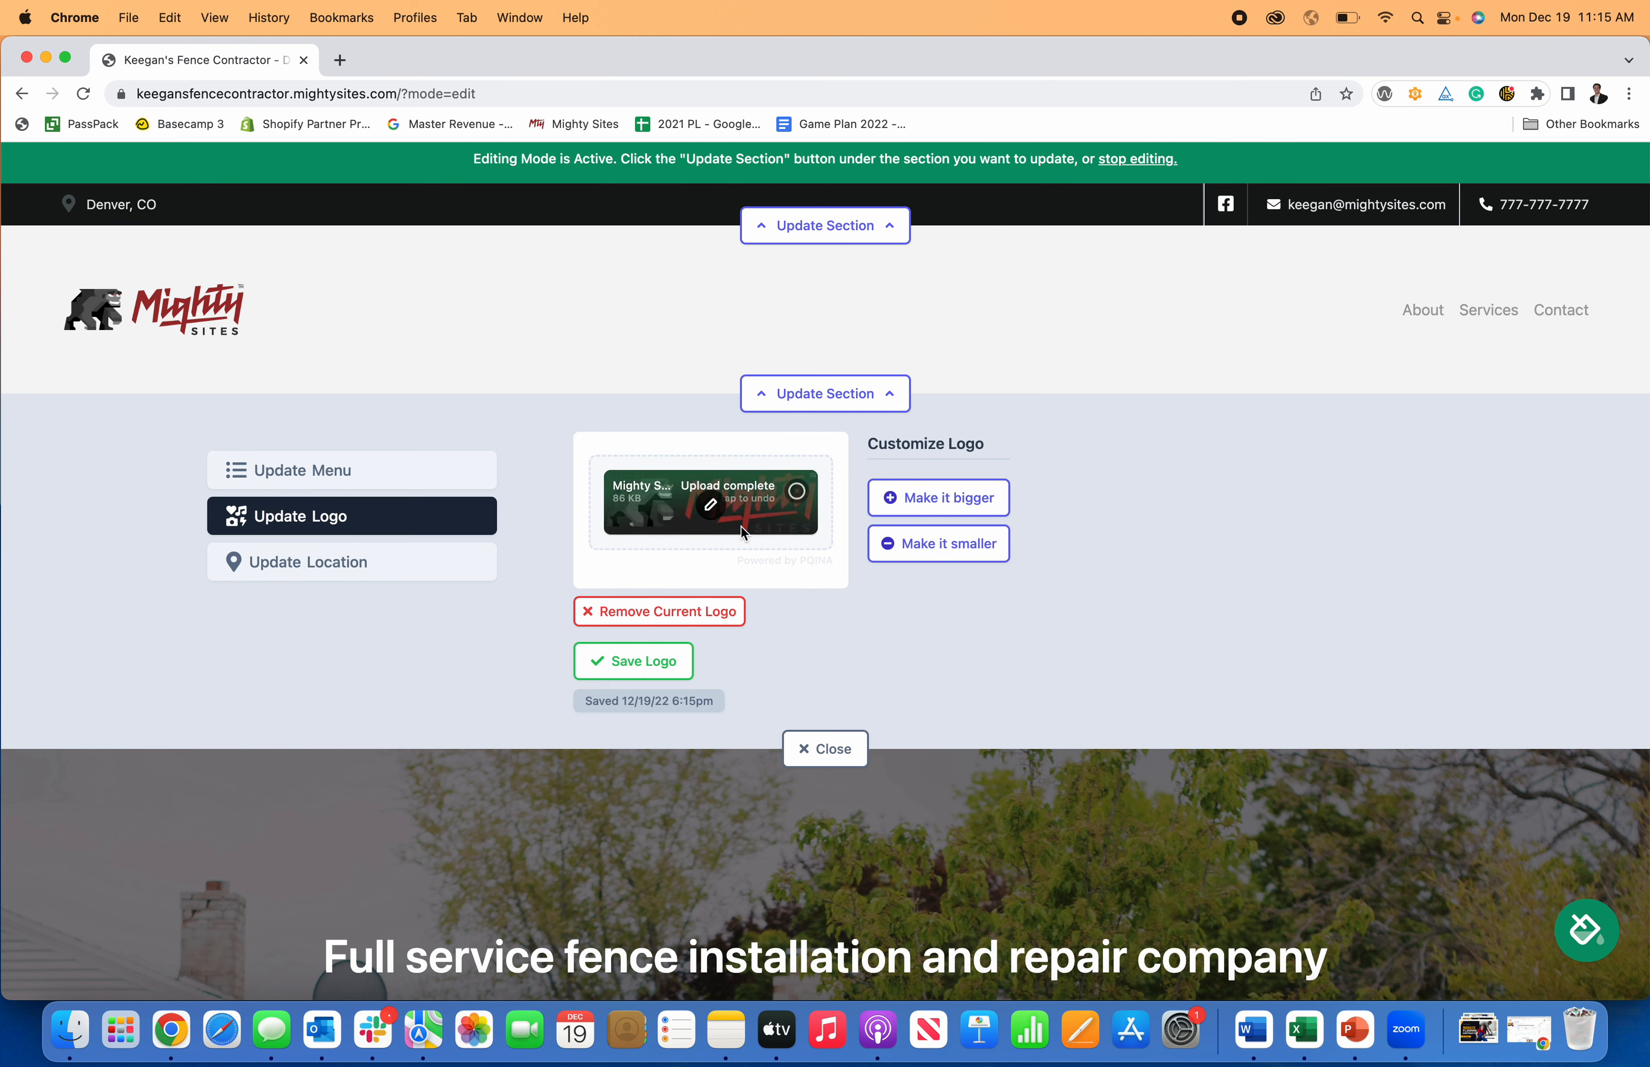
click(642, 662)
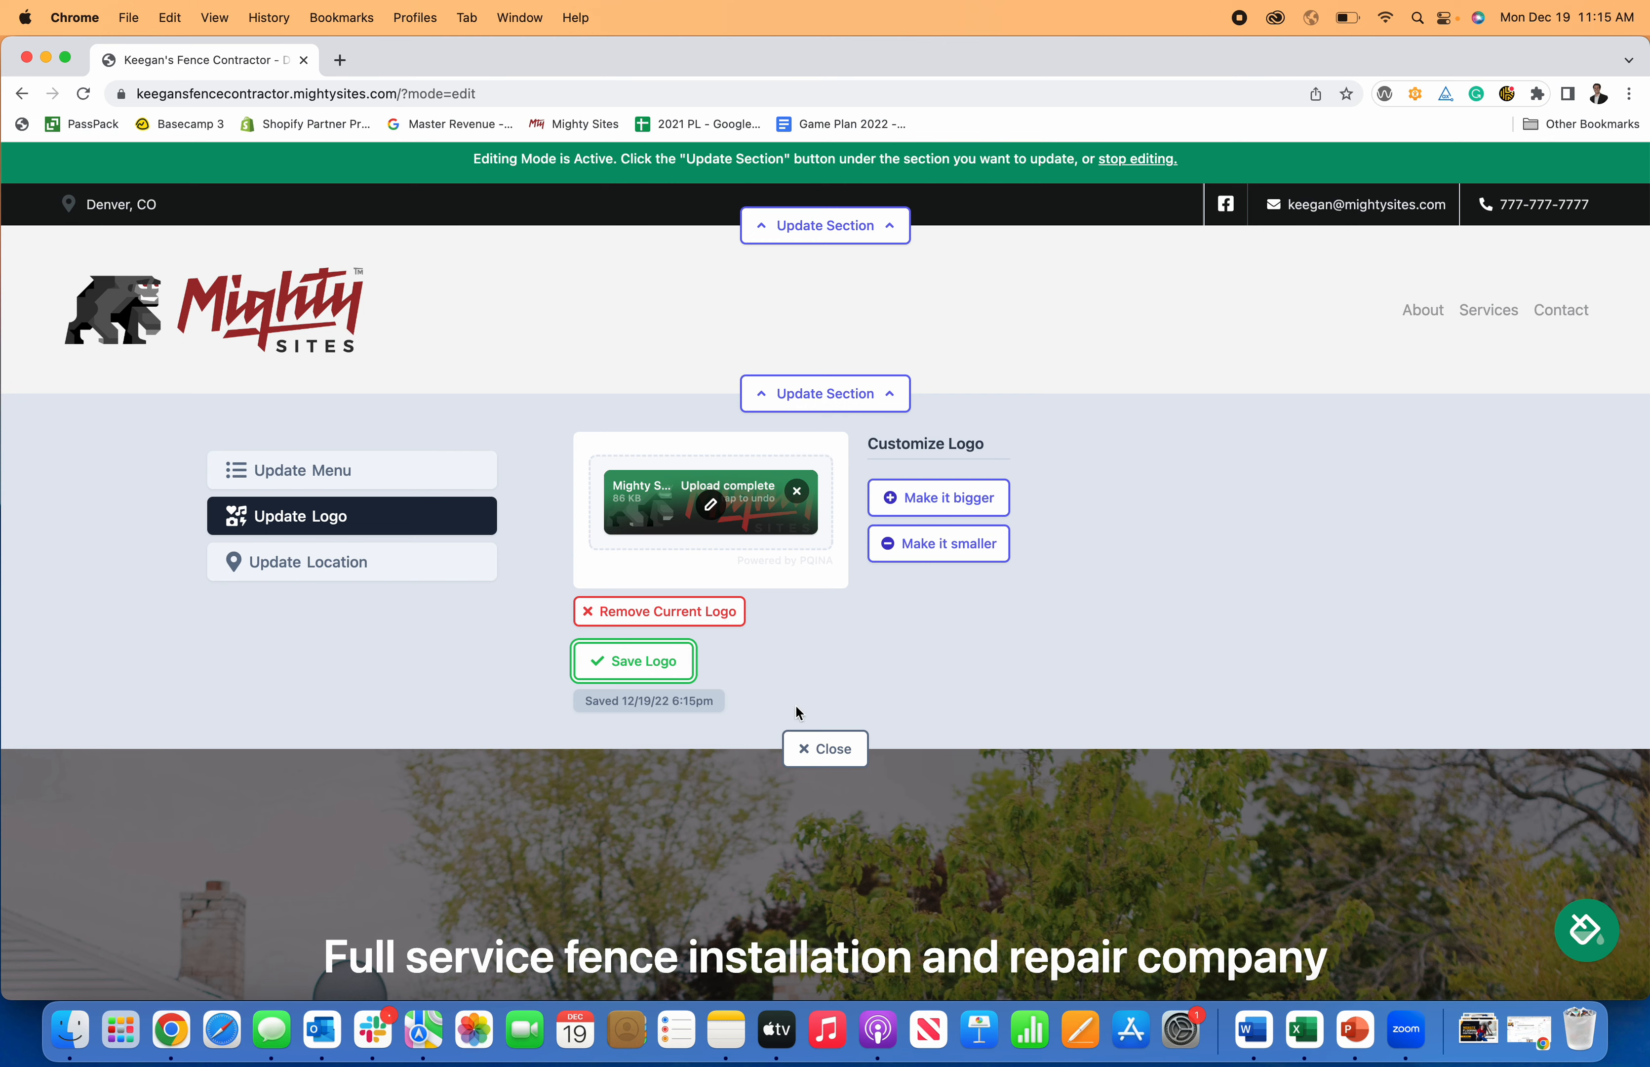
click(836, 755)
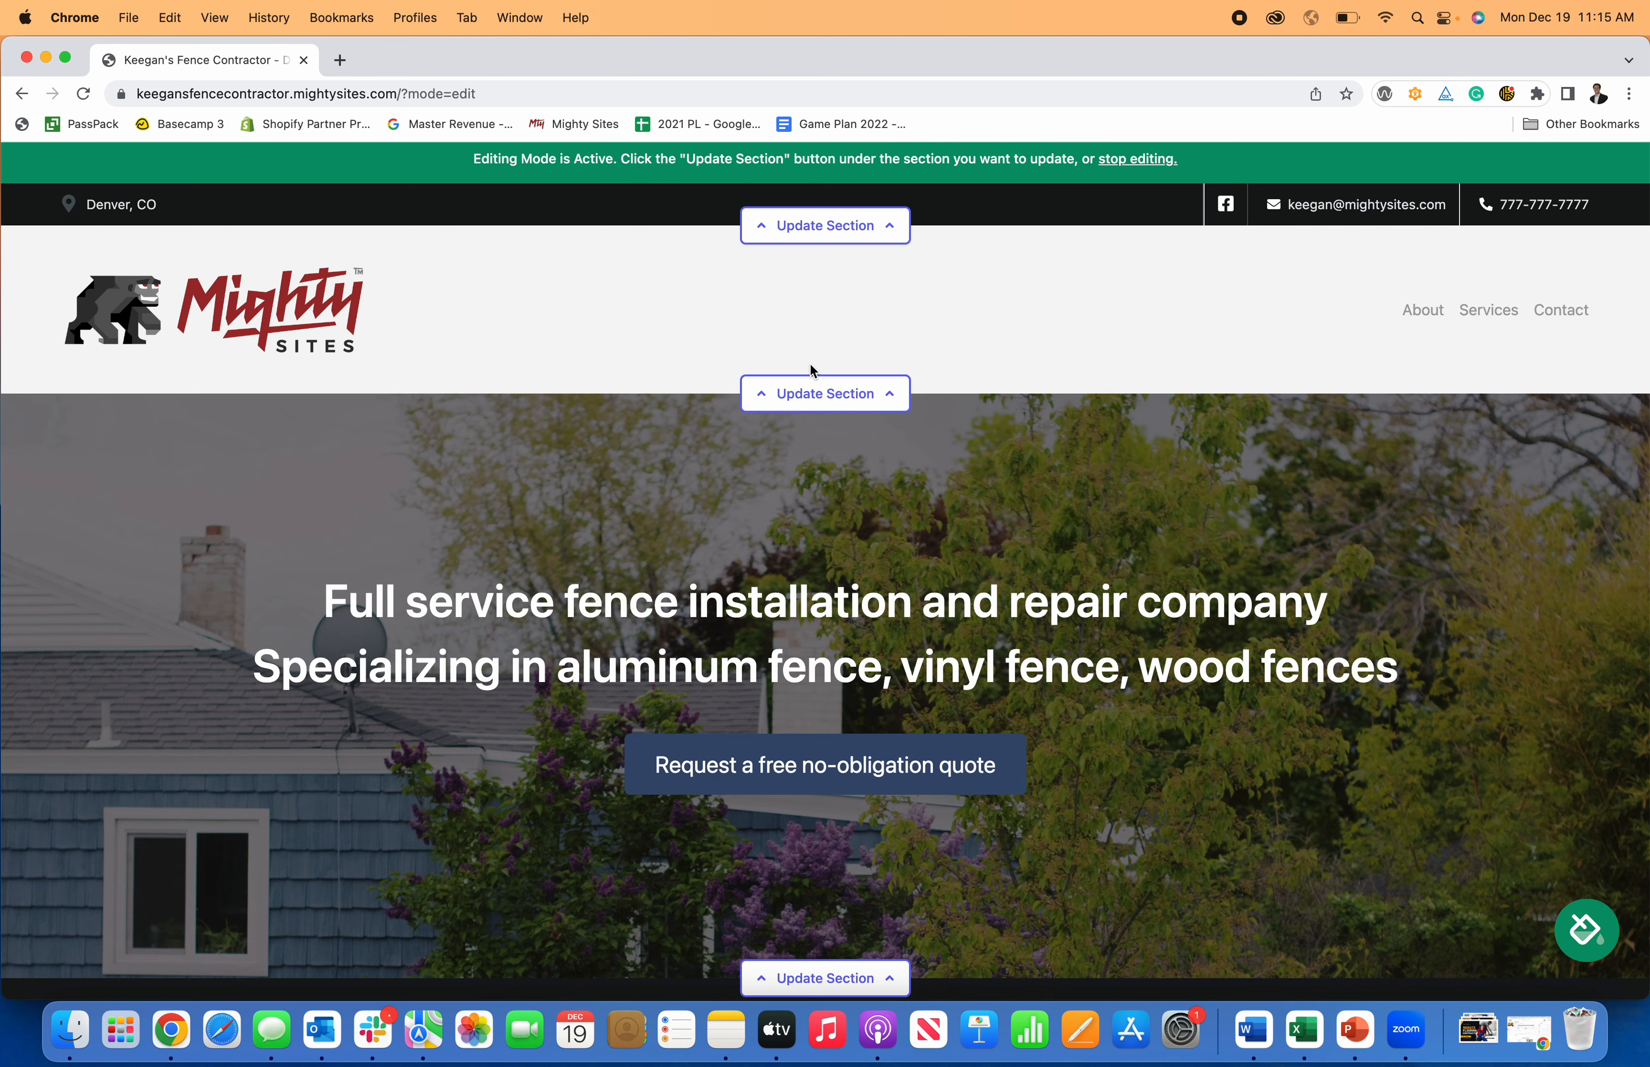
Open the hero section's text editing form.
scroll(1004, 434, down, 5)
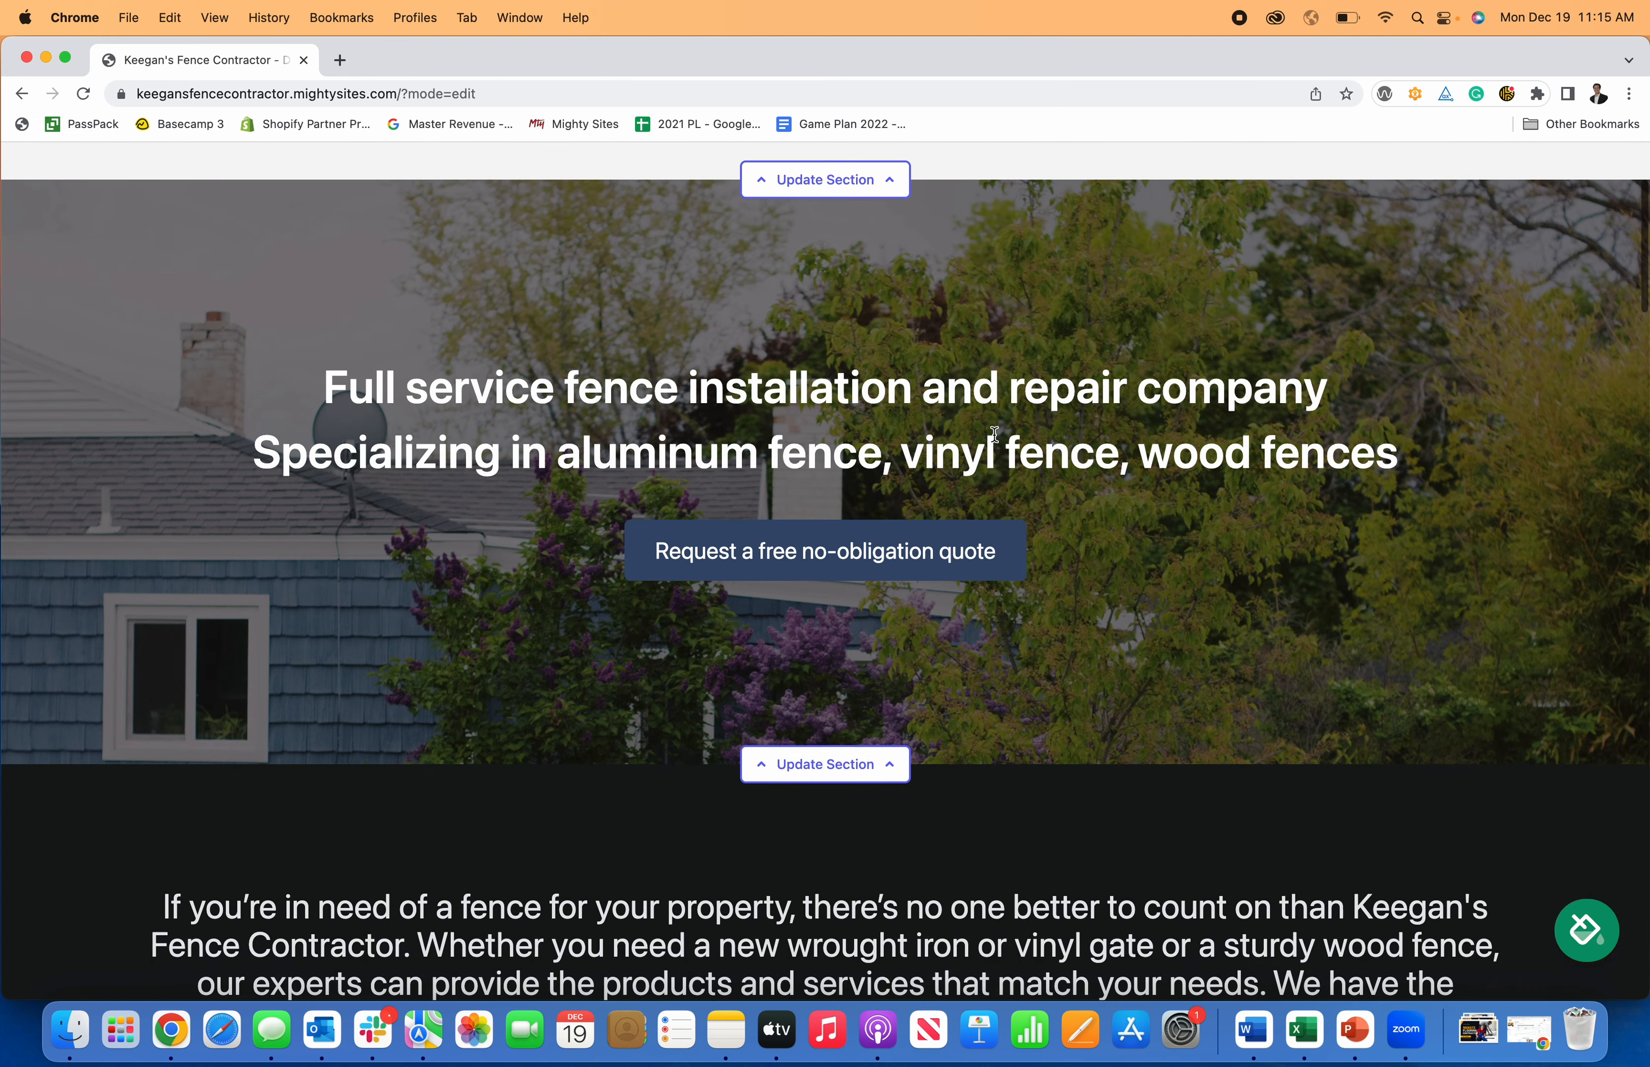
scroll(966, 445, up, 3)
scroll(967, 446, down, 3)
scroll(967, 451, up, 5)
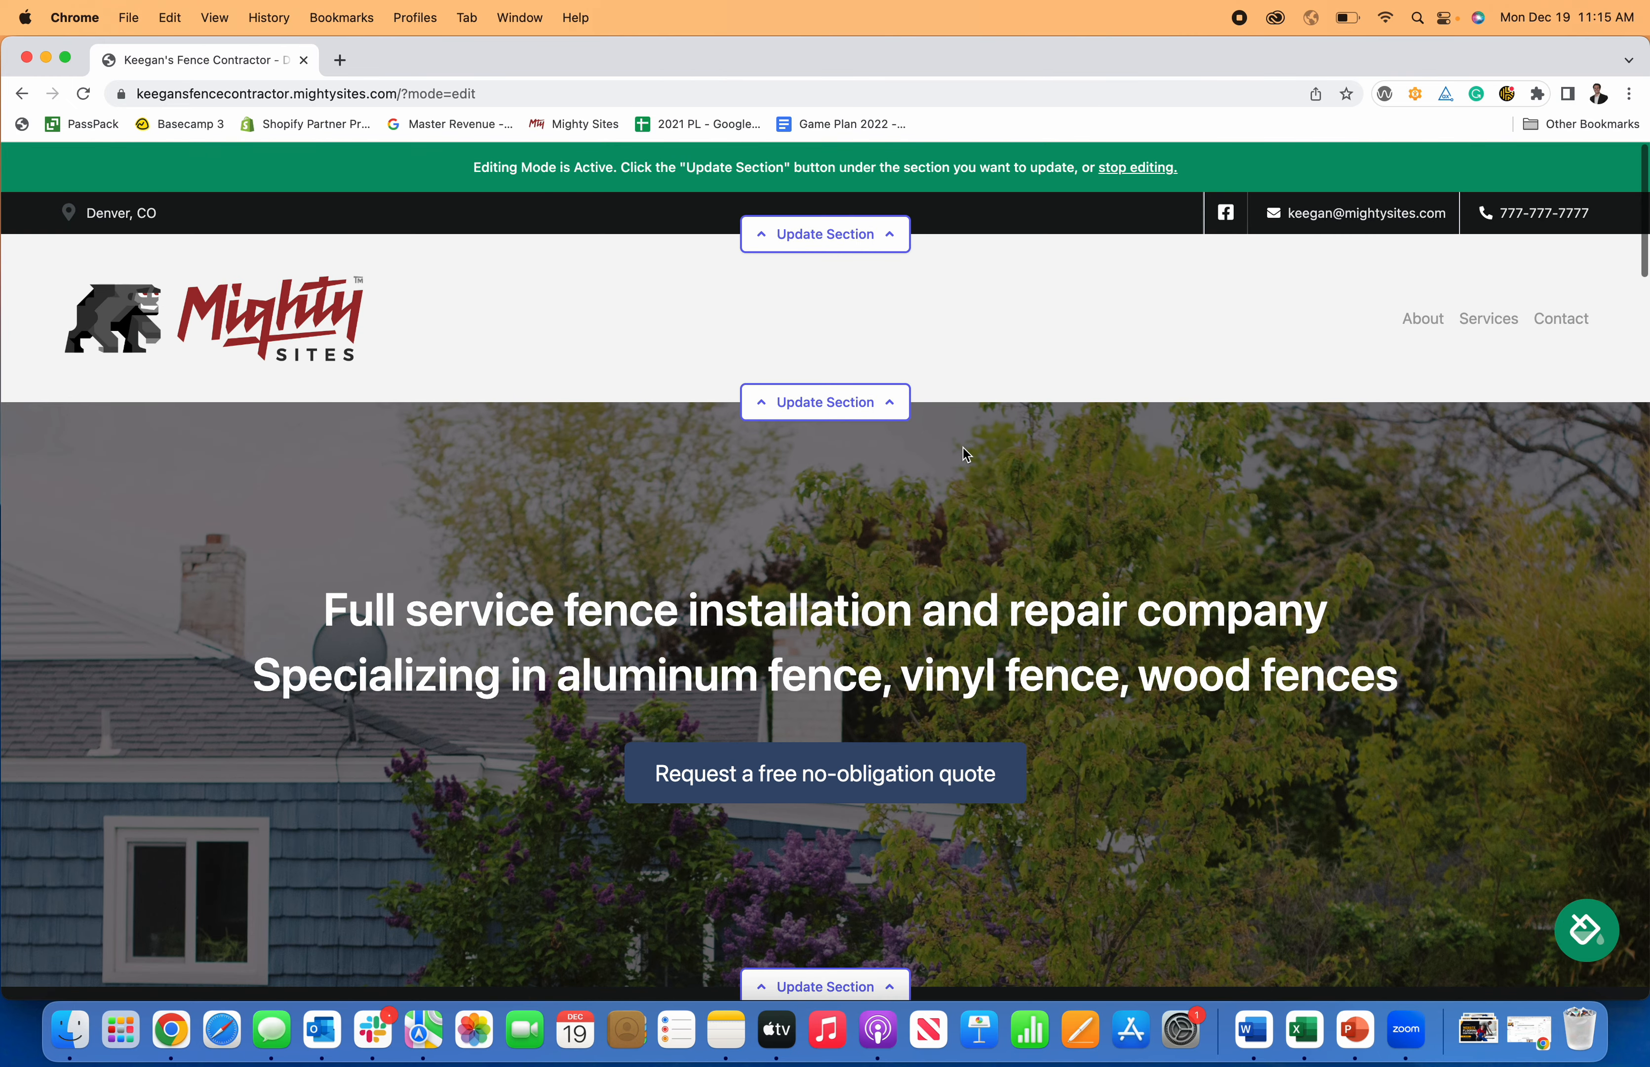
scroll(934, 614, down, 2)
click(894, 902)
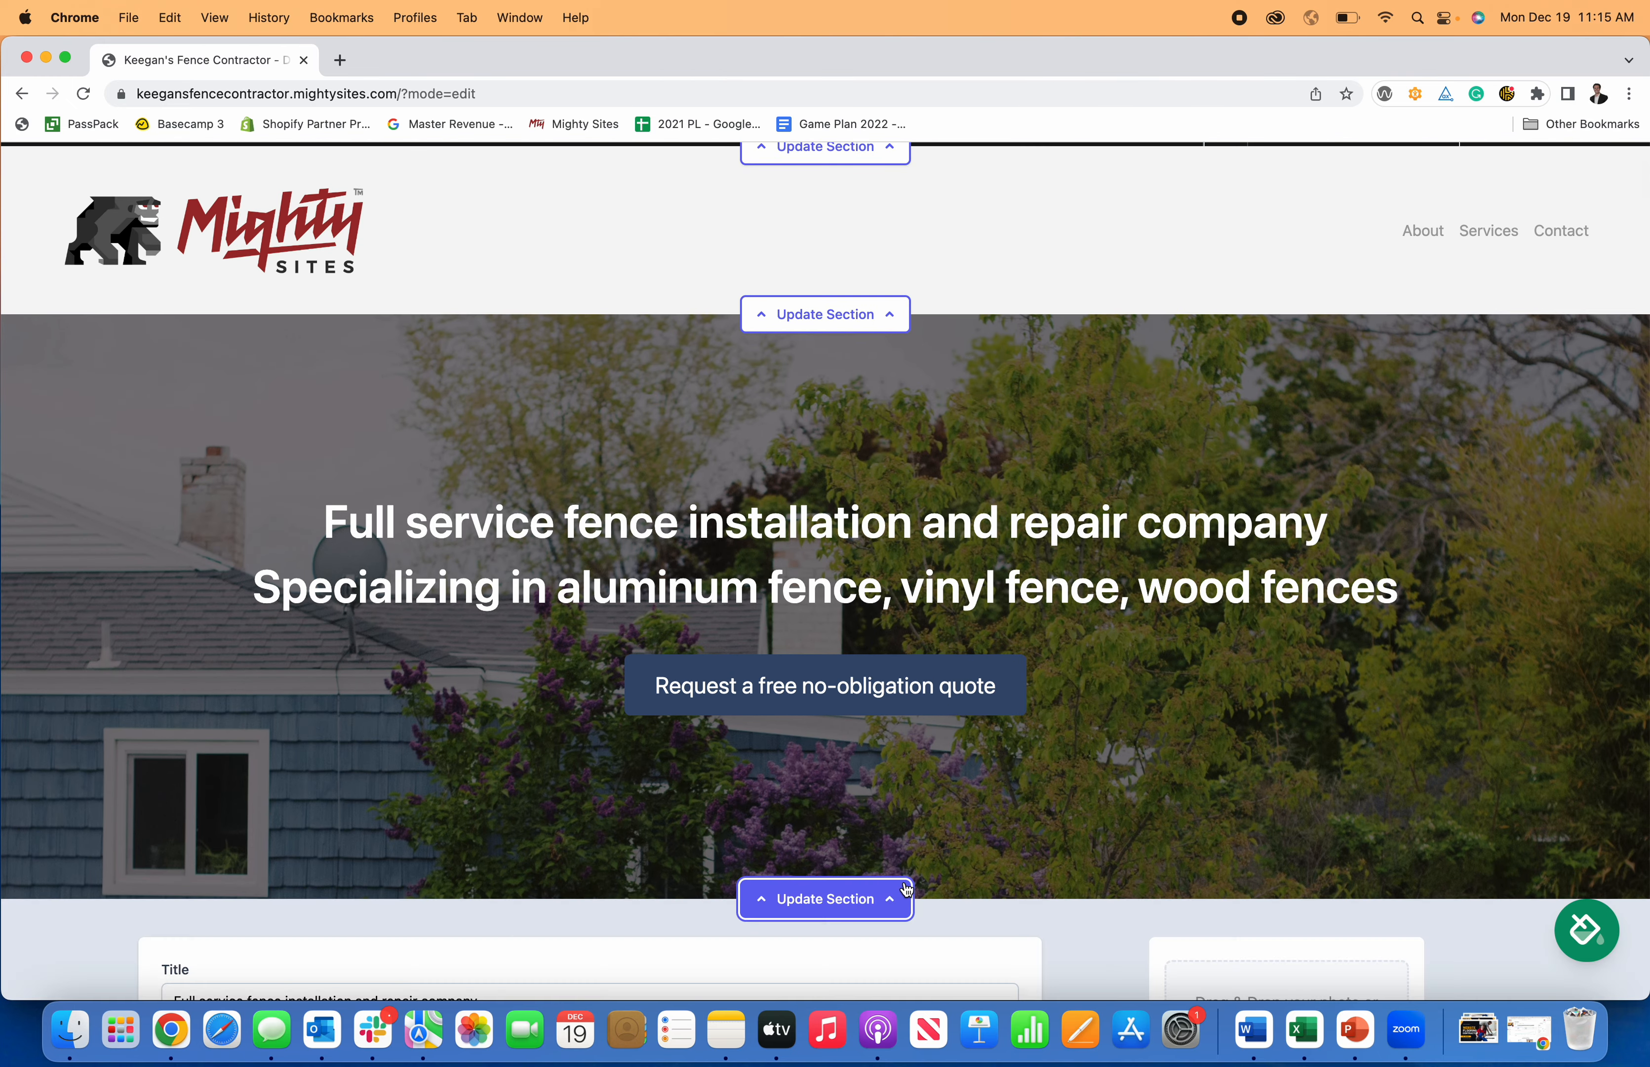
scroll(638, 744, down, 5)
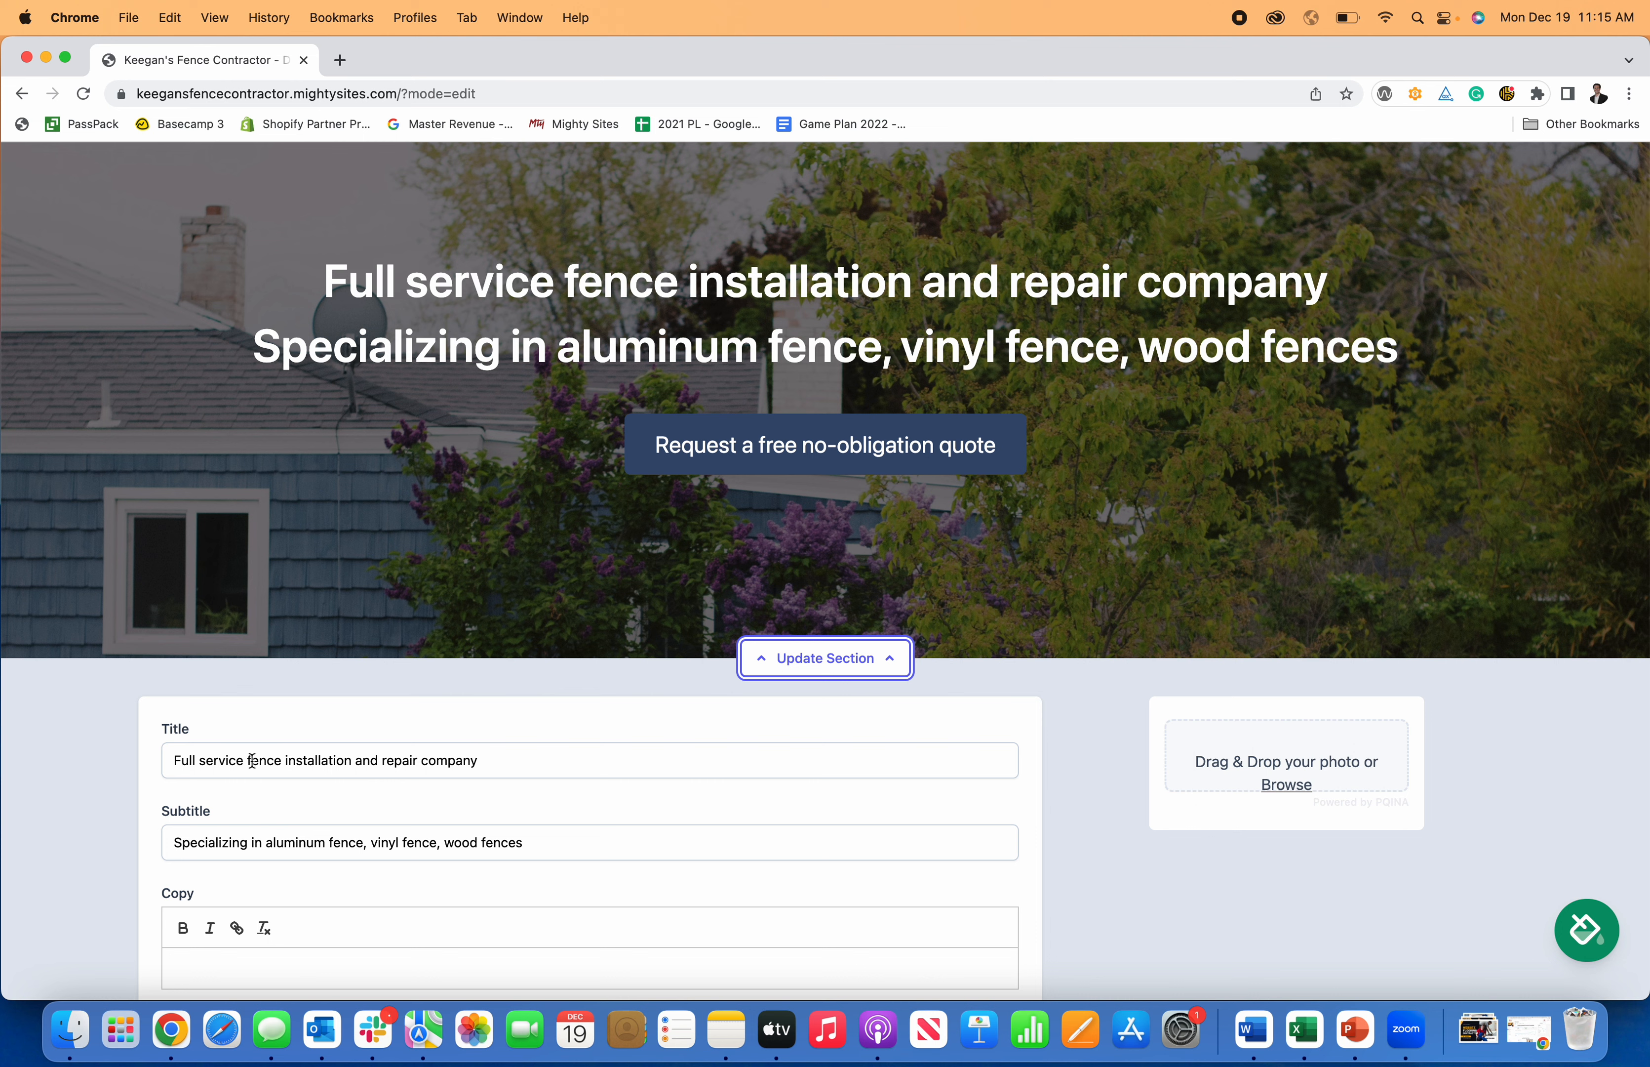
Capitalize the hero title to read 'Fence Installation and Repair Company'.
drag(252, 761, 116, 768)
text(F)
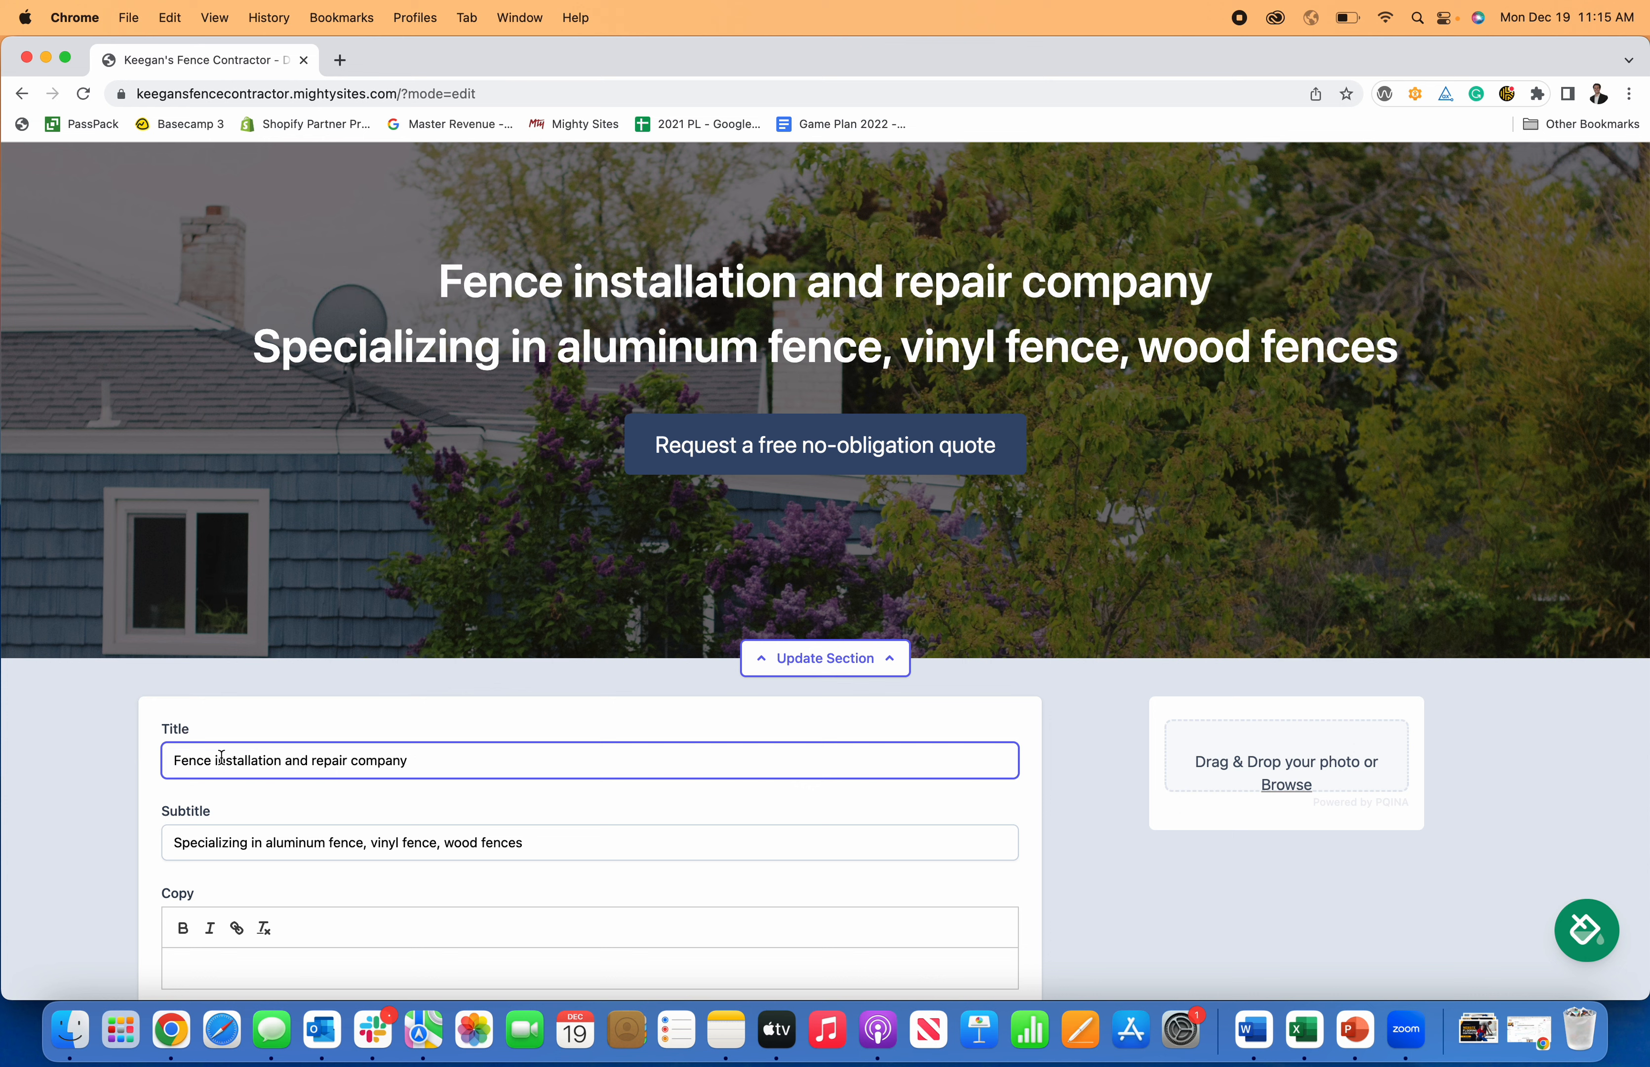
click(218, 760)
key(BackSpace)
text(I)
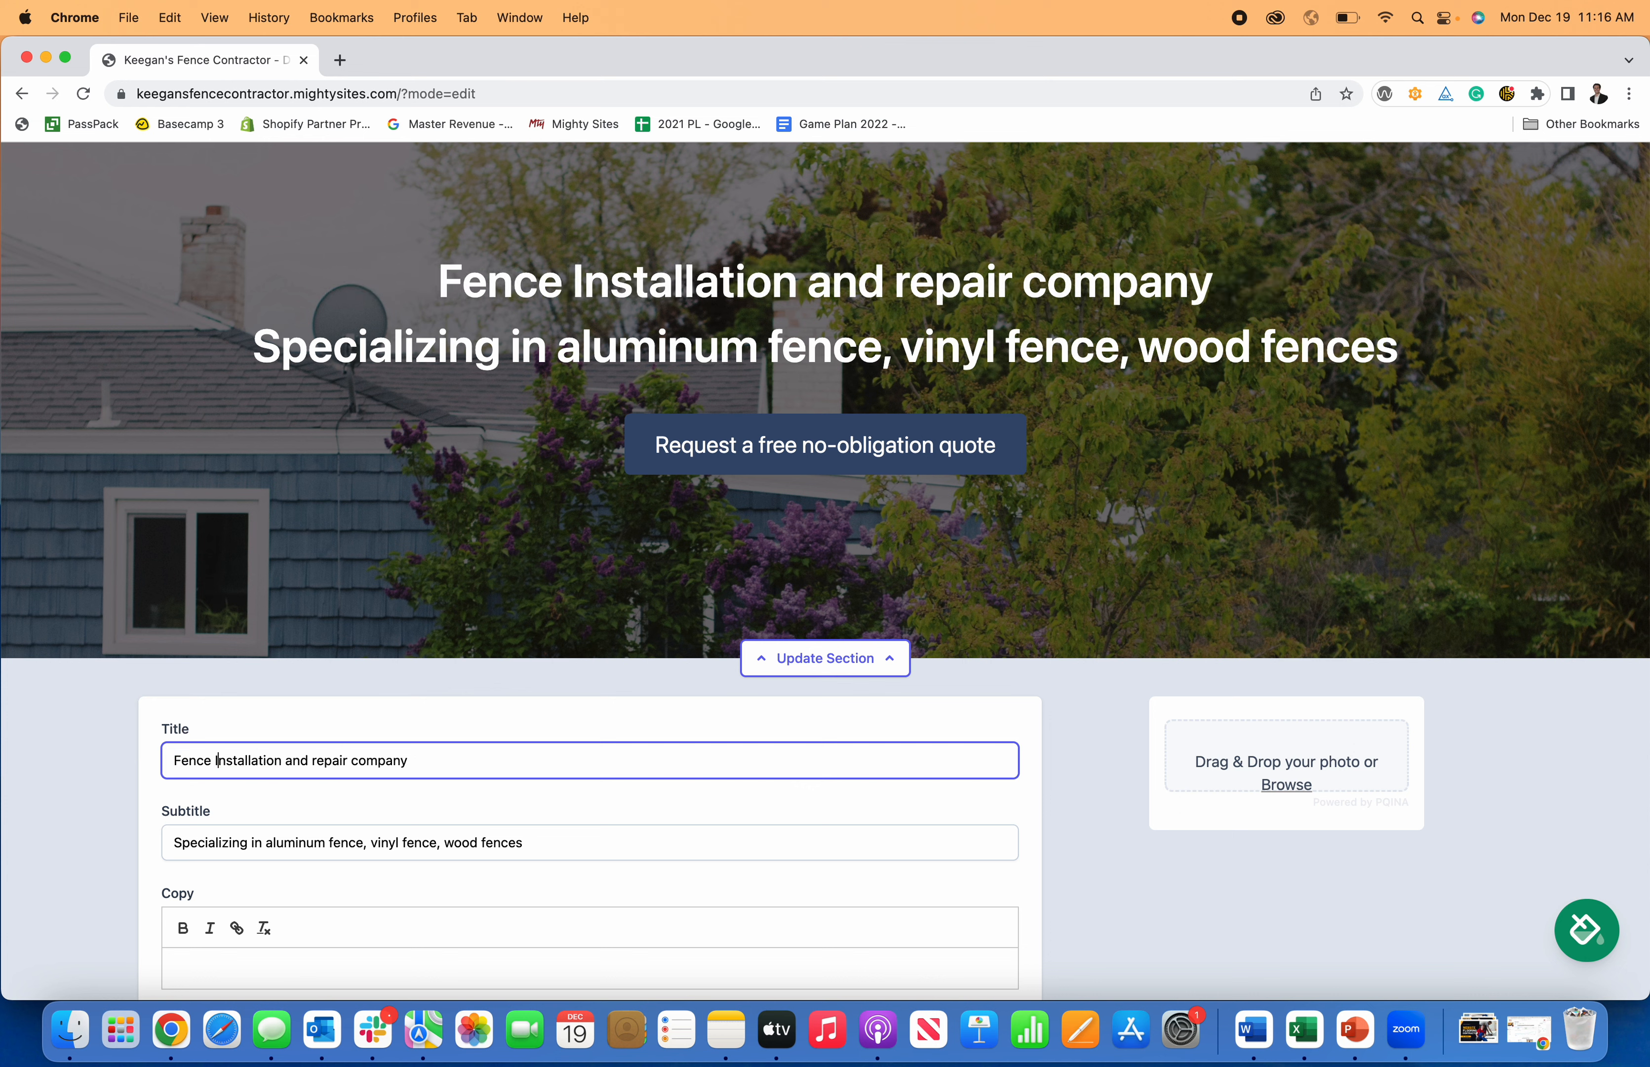
click(321, 761)
key(BackSpace)
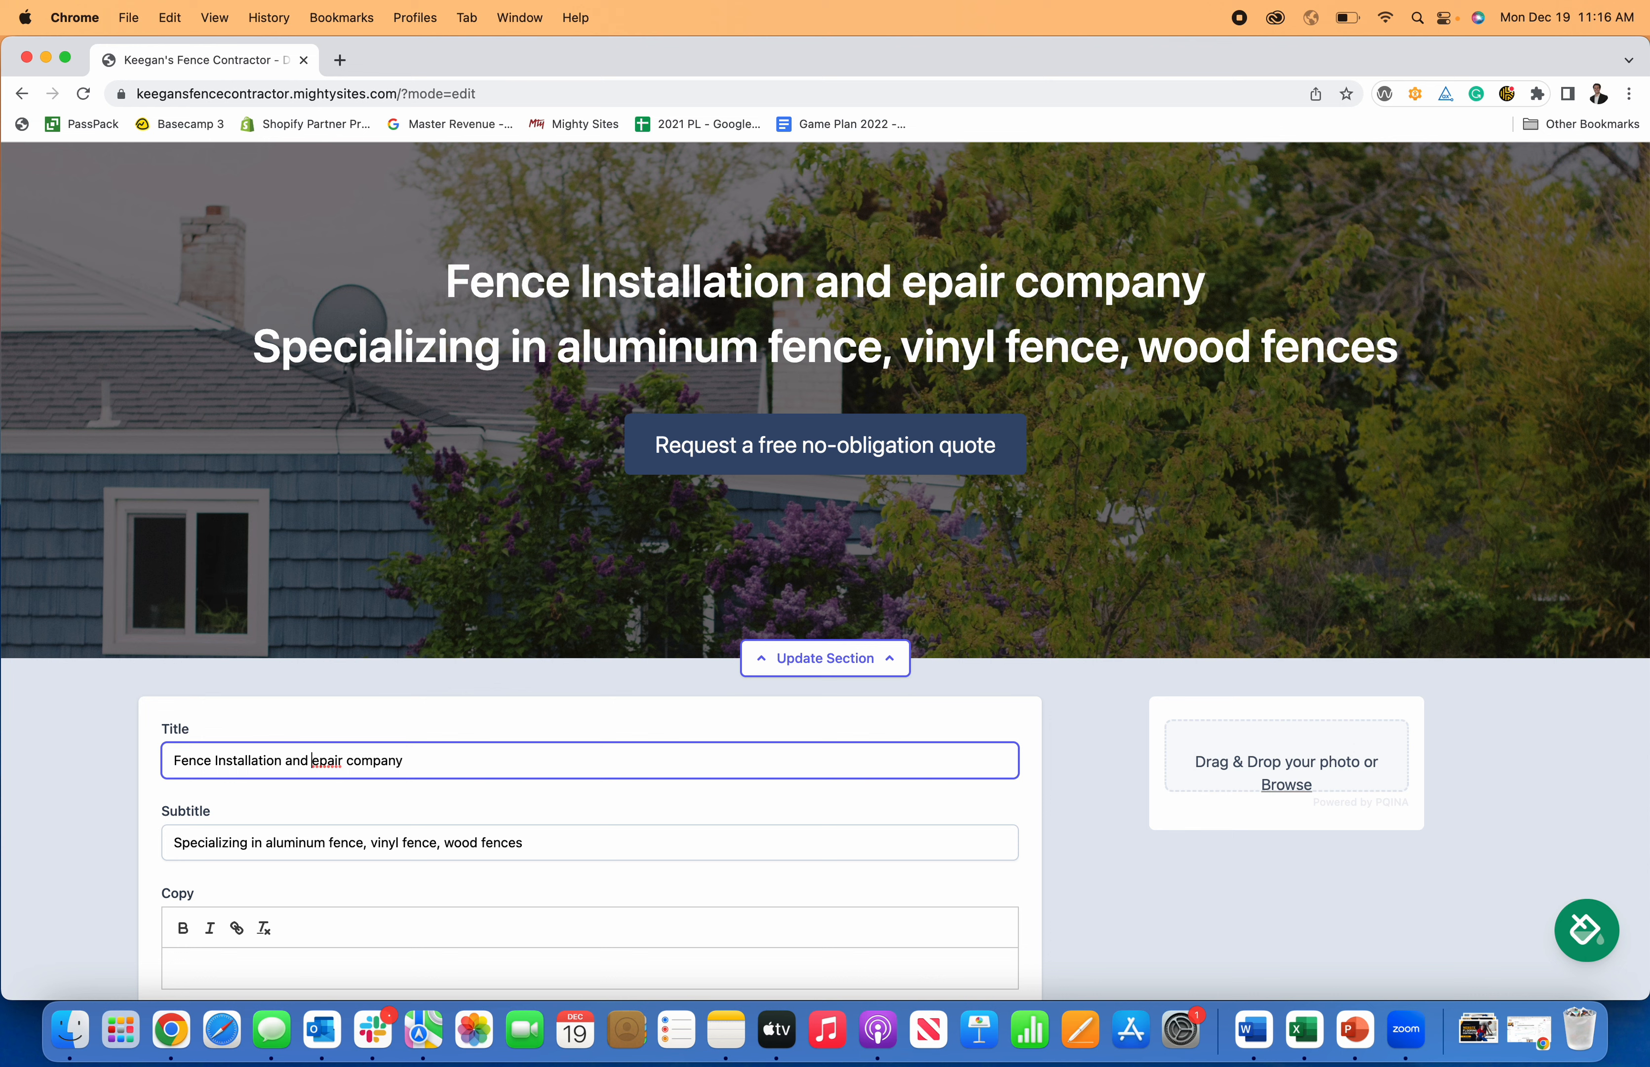
text(R)
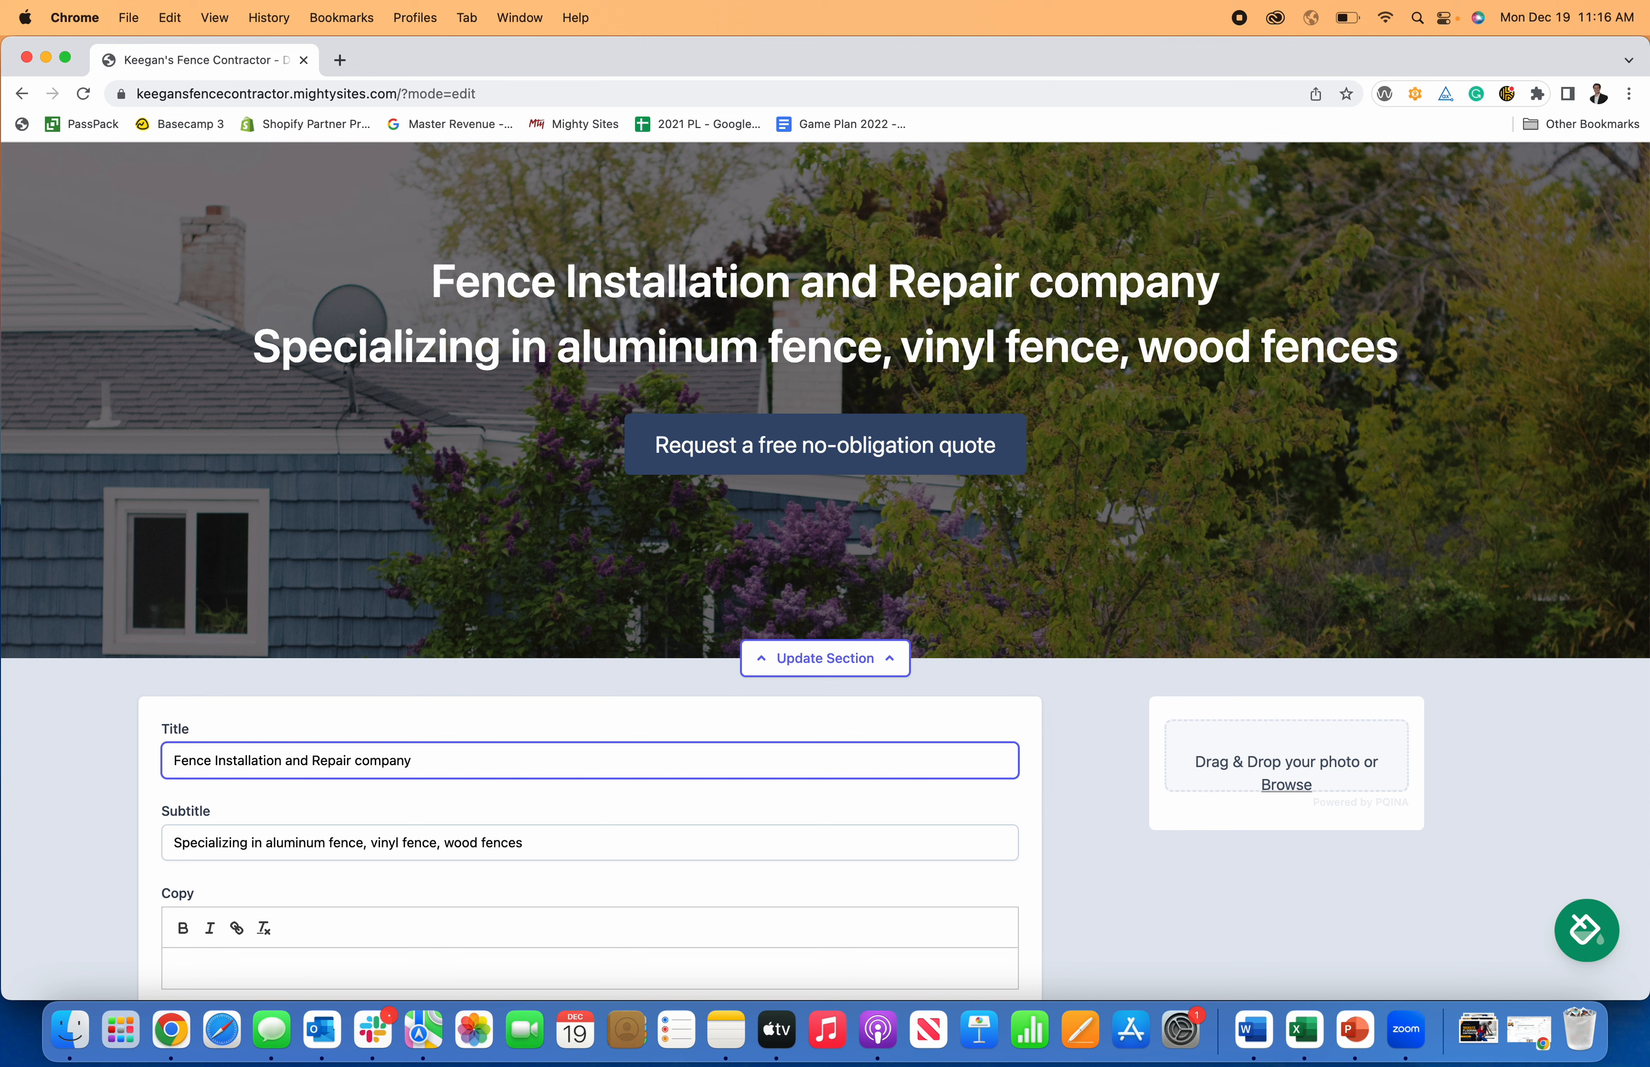
key(BackSpace)
text(C)
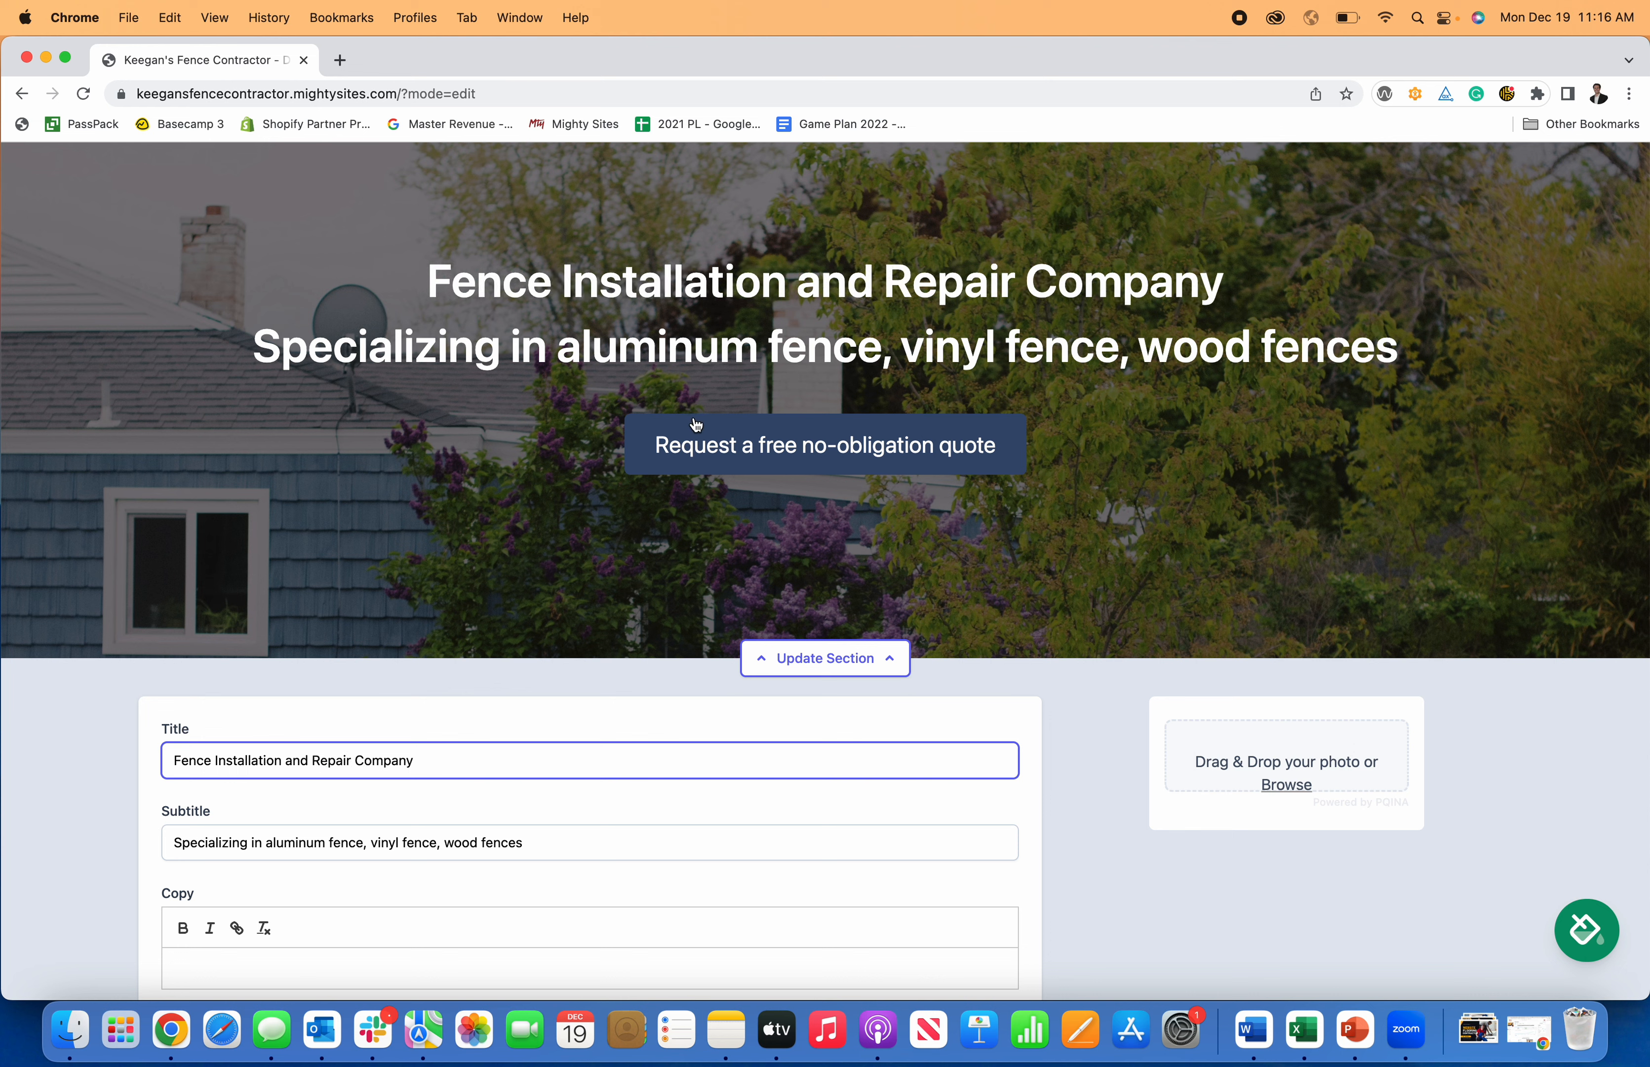
Replace the button text after 'Request' with 'A Free Quote'.
scroll(635, 600, down, 5)
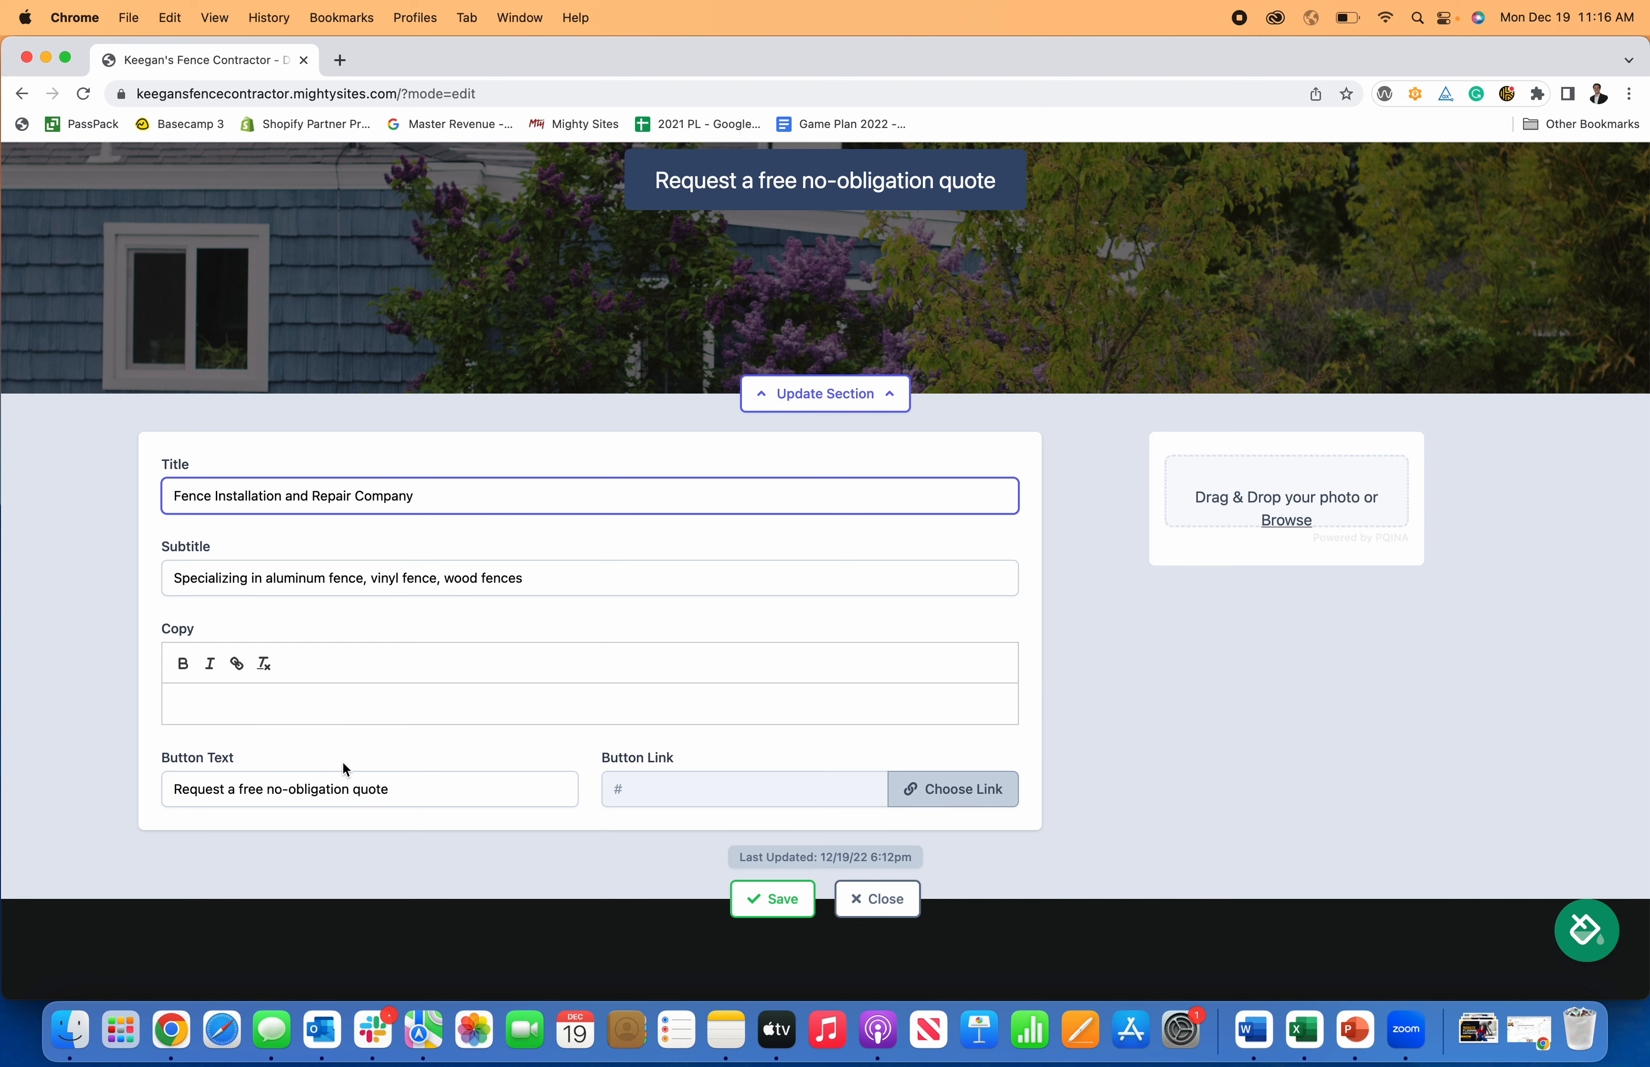
scroll(345, 768, down, 2)
scroll(367, 746, up, 3)
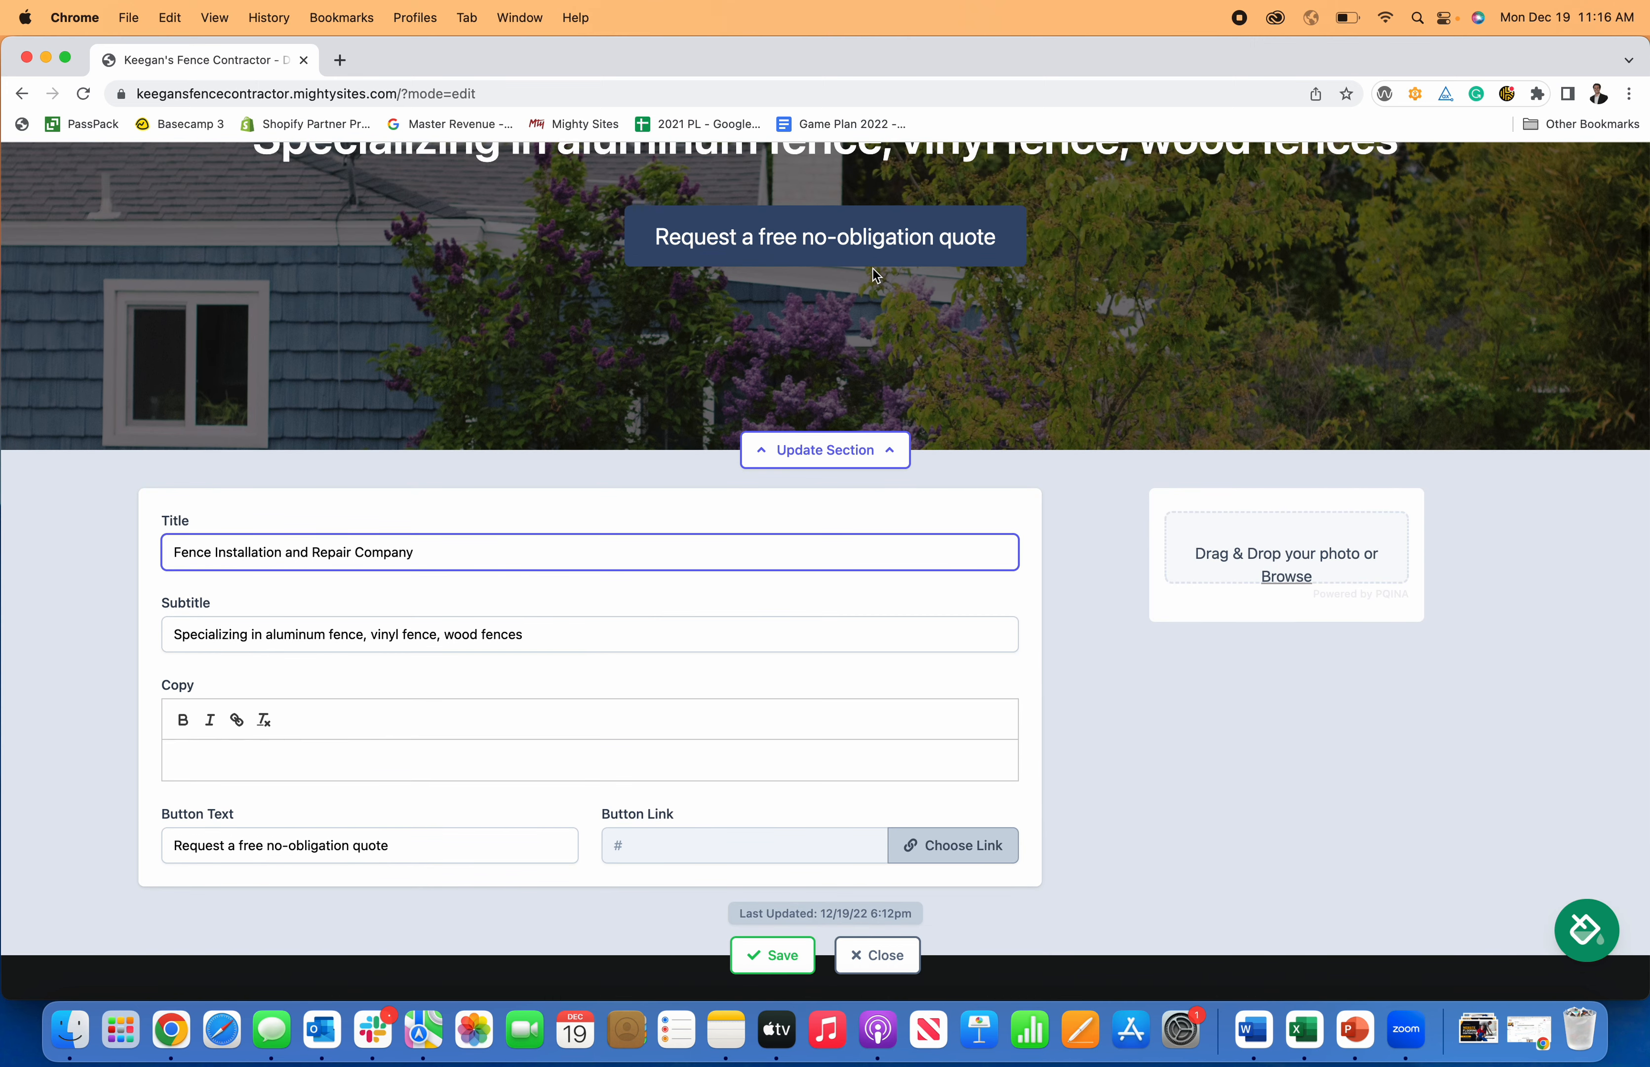
click(381, 843)
drag(381, 843, 229, 843)
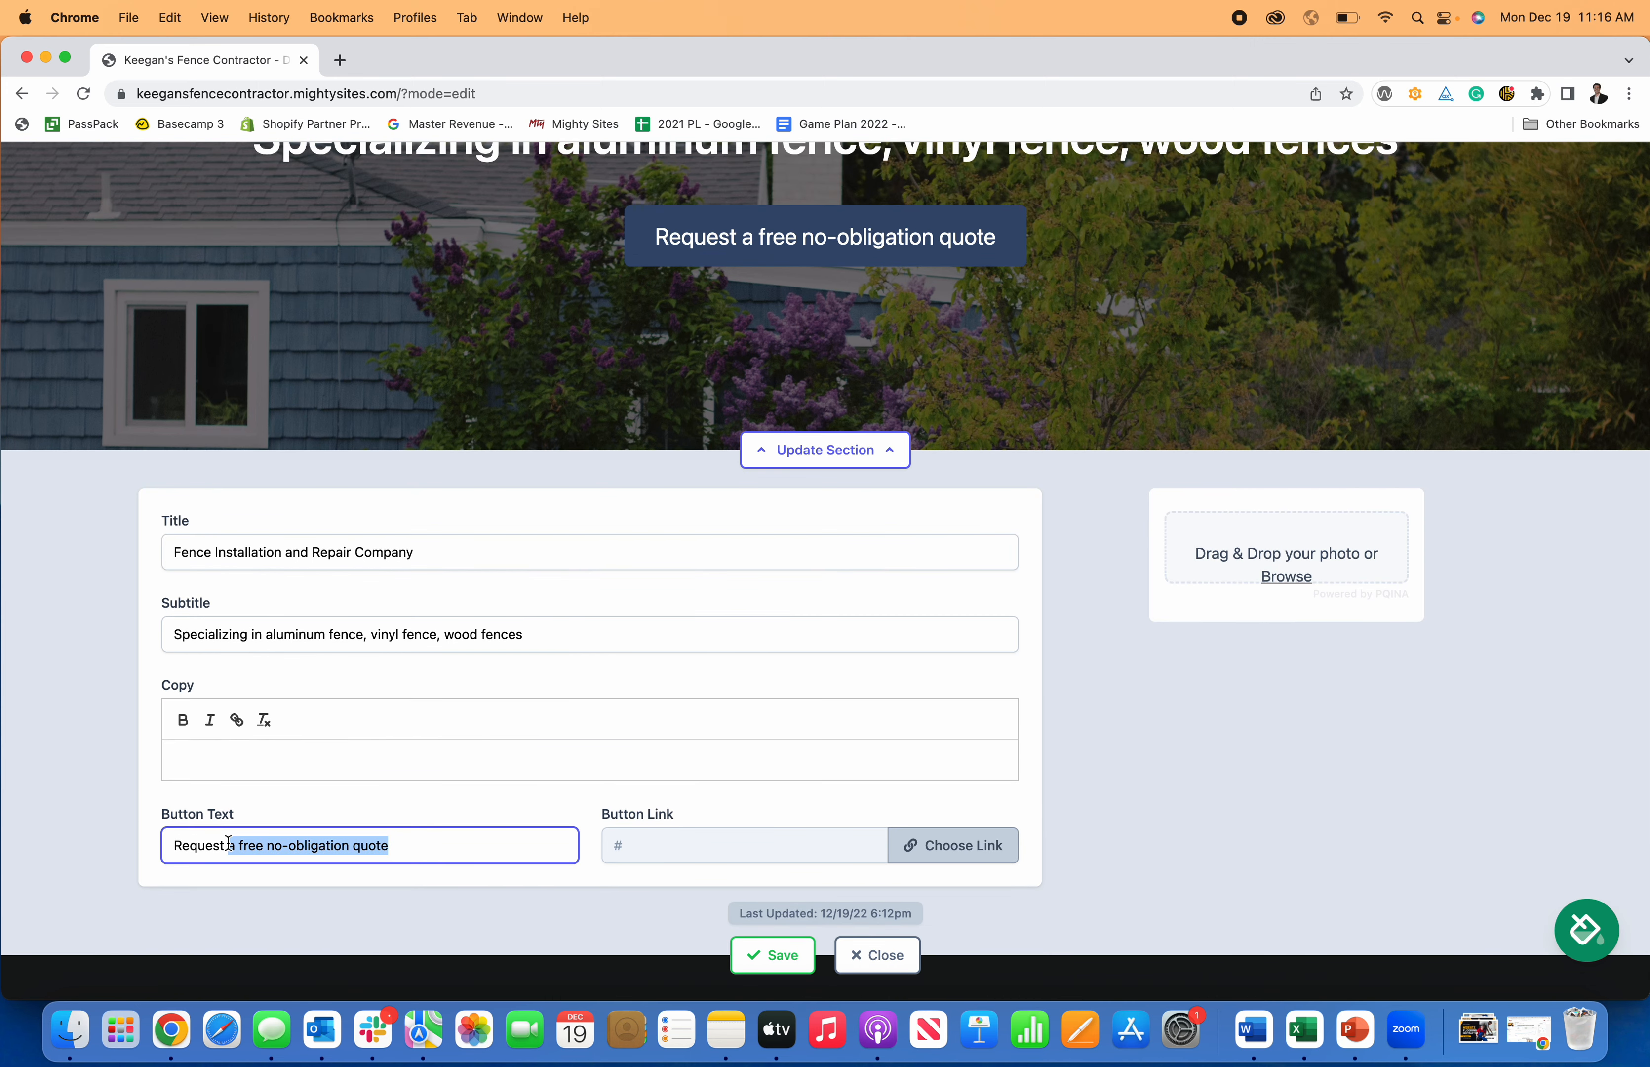
text(A Fr)
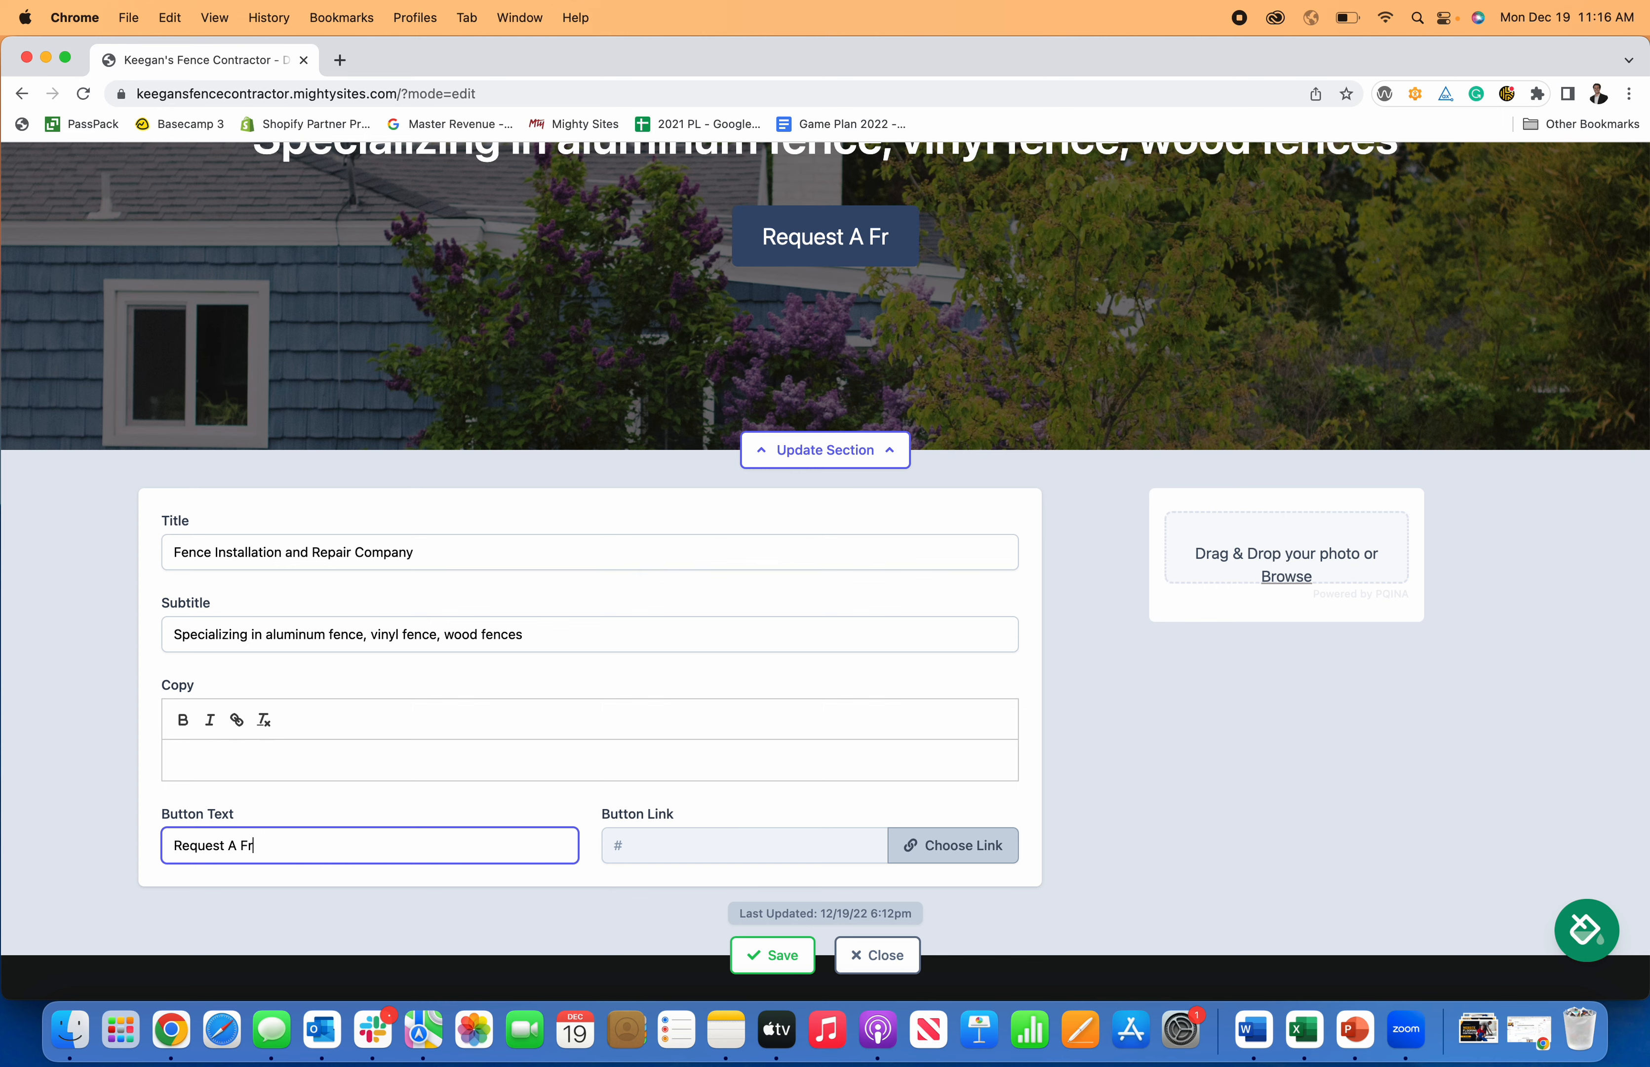
text(ee Quote)
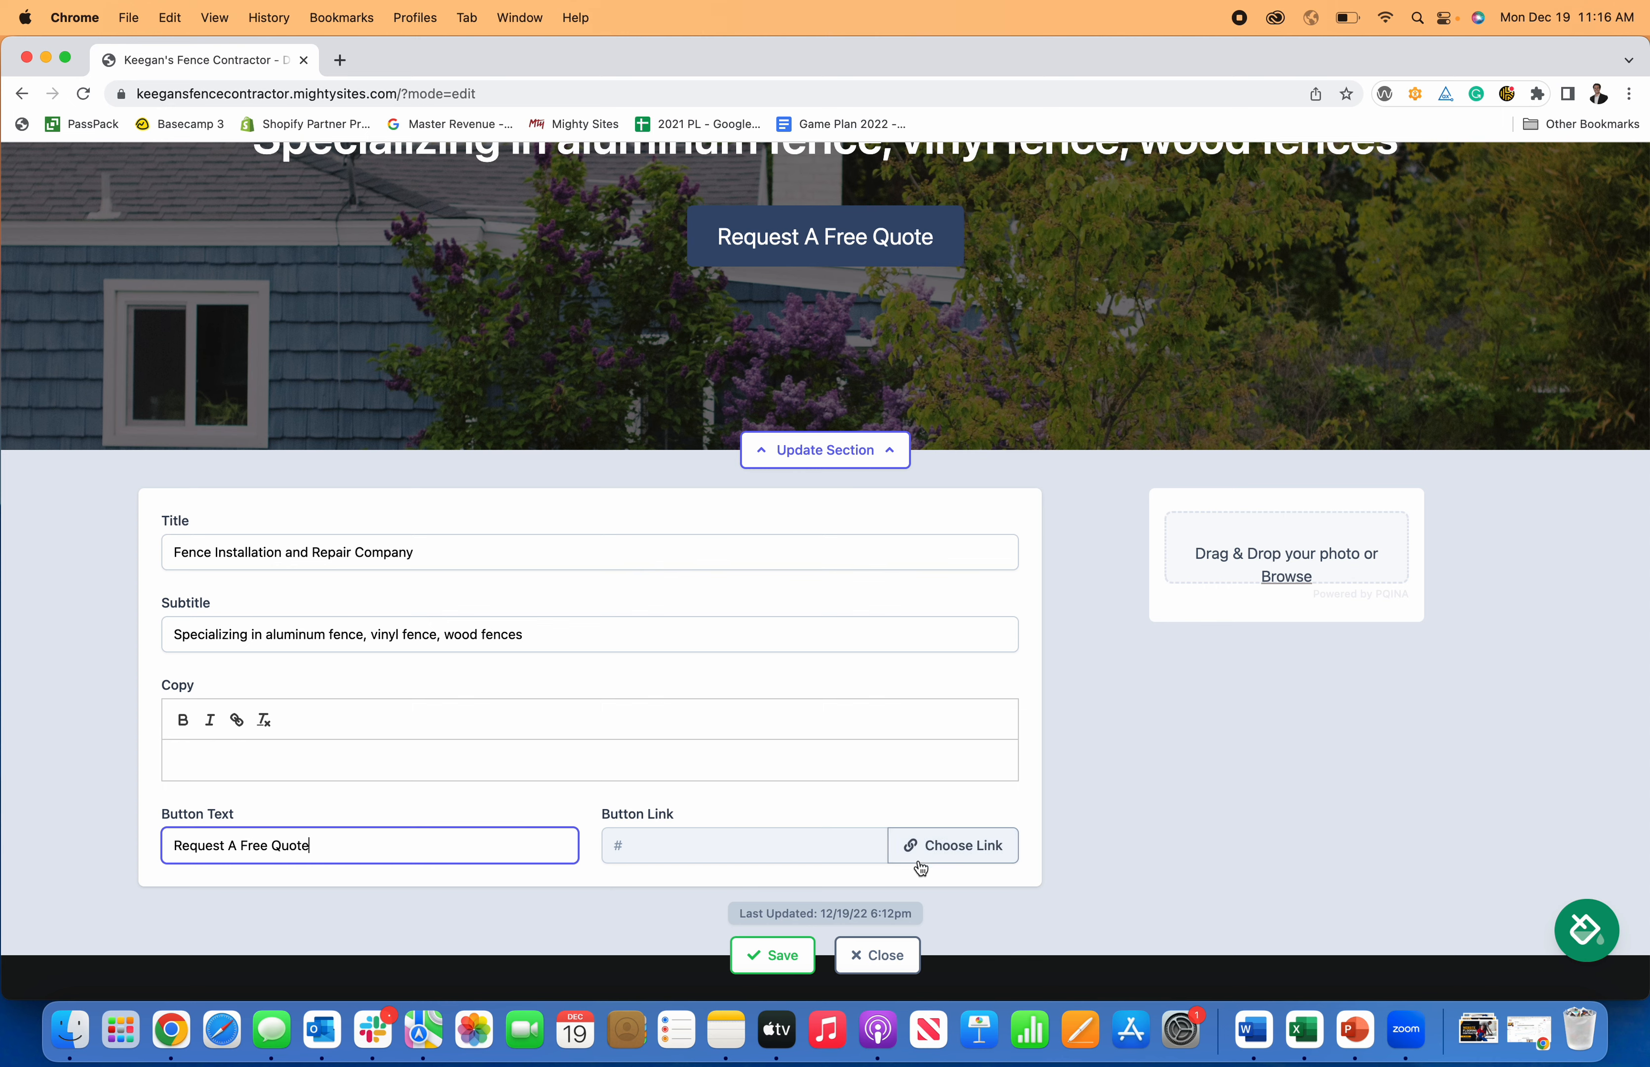
Point the Request A Free Quote button at the My Website 'Home: Lead Form section' location and save.
scroll(964, 825, down, 2)
click(950, 758)
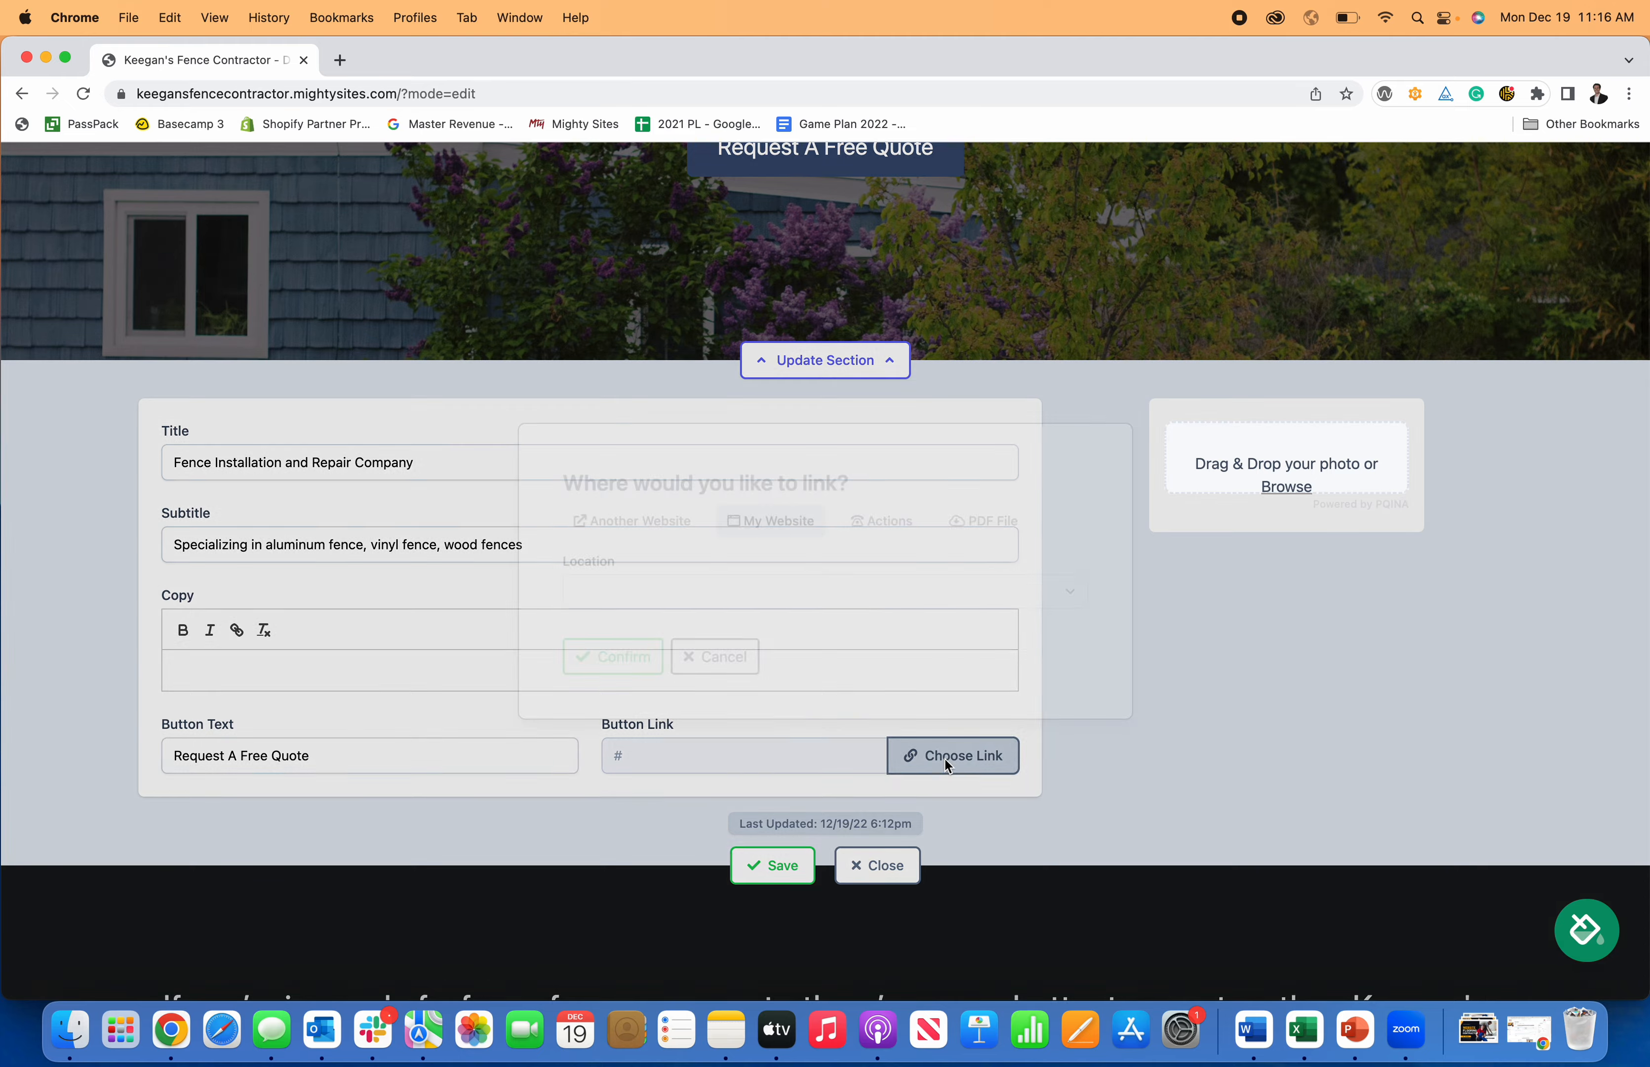
click(871, 534)
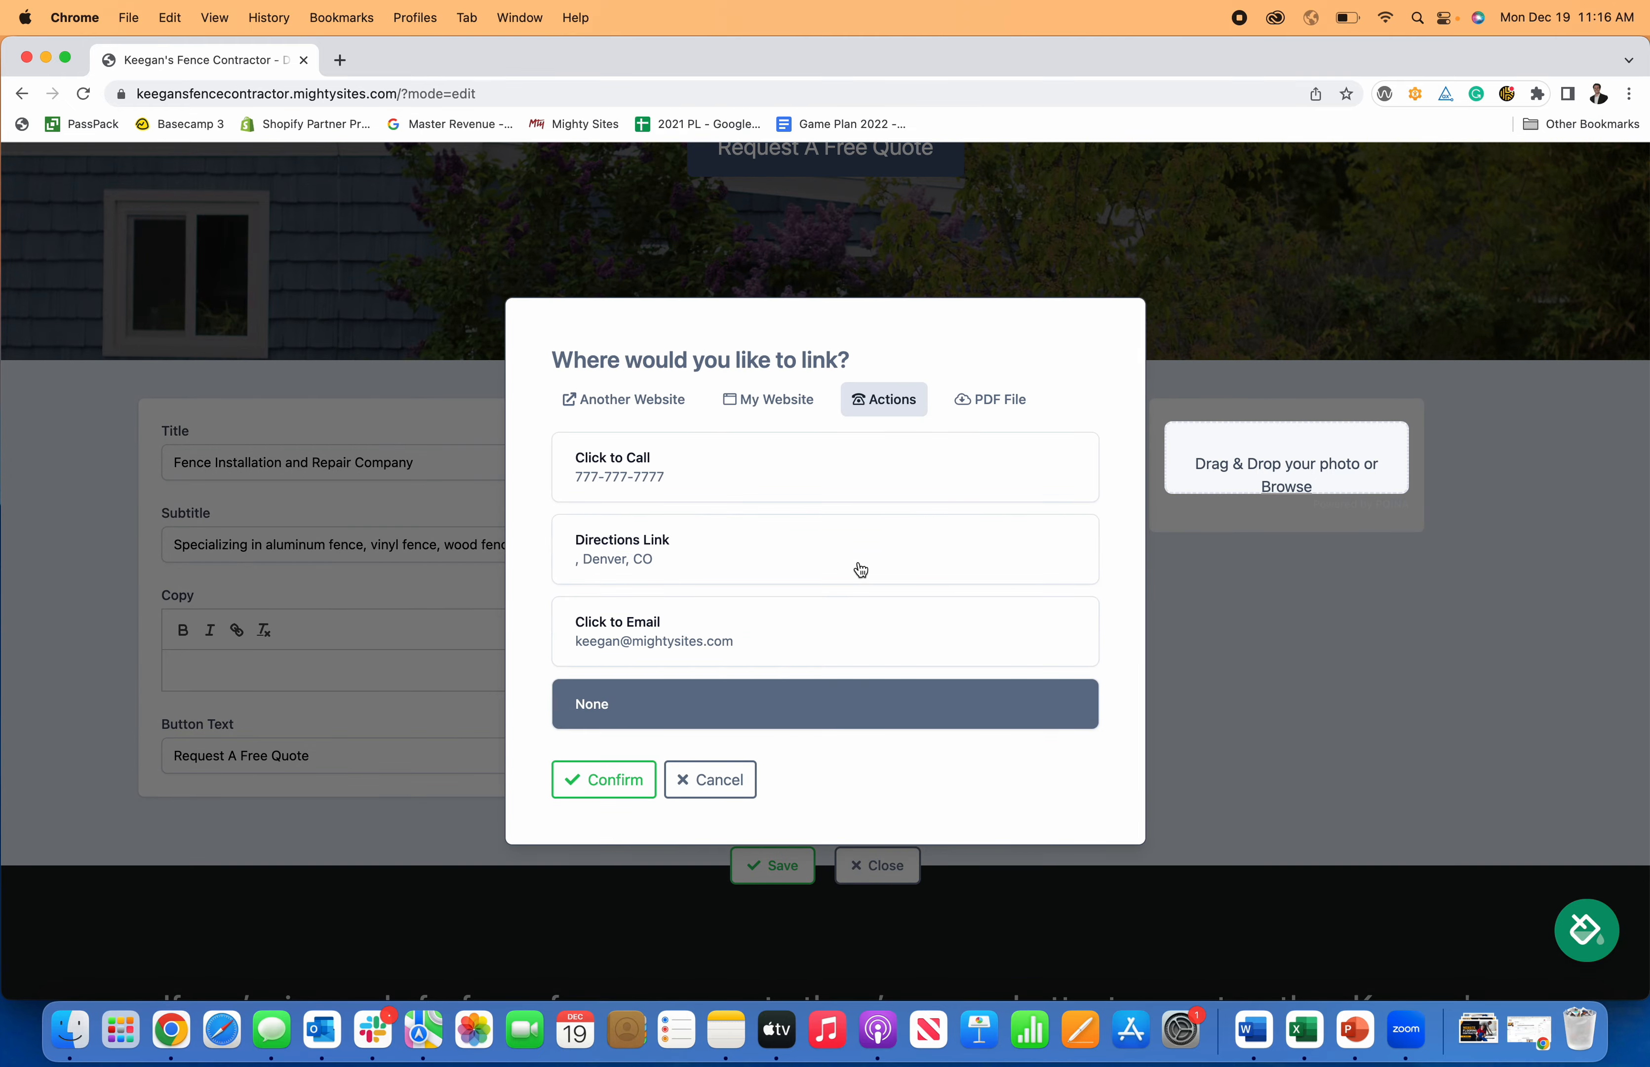
click(656, 459)
click(782, 641)
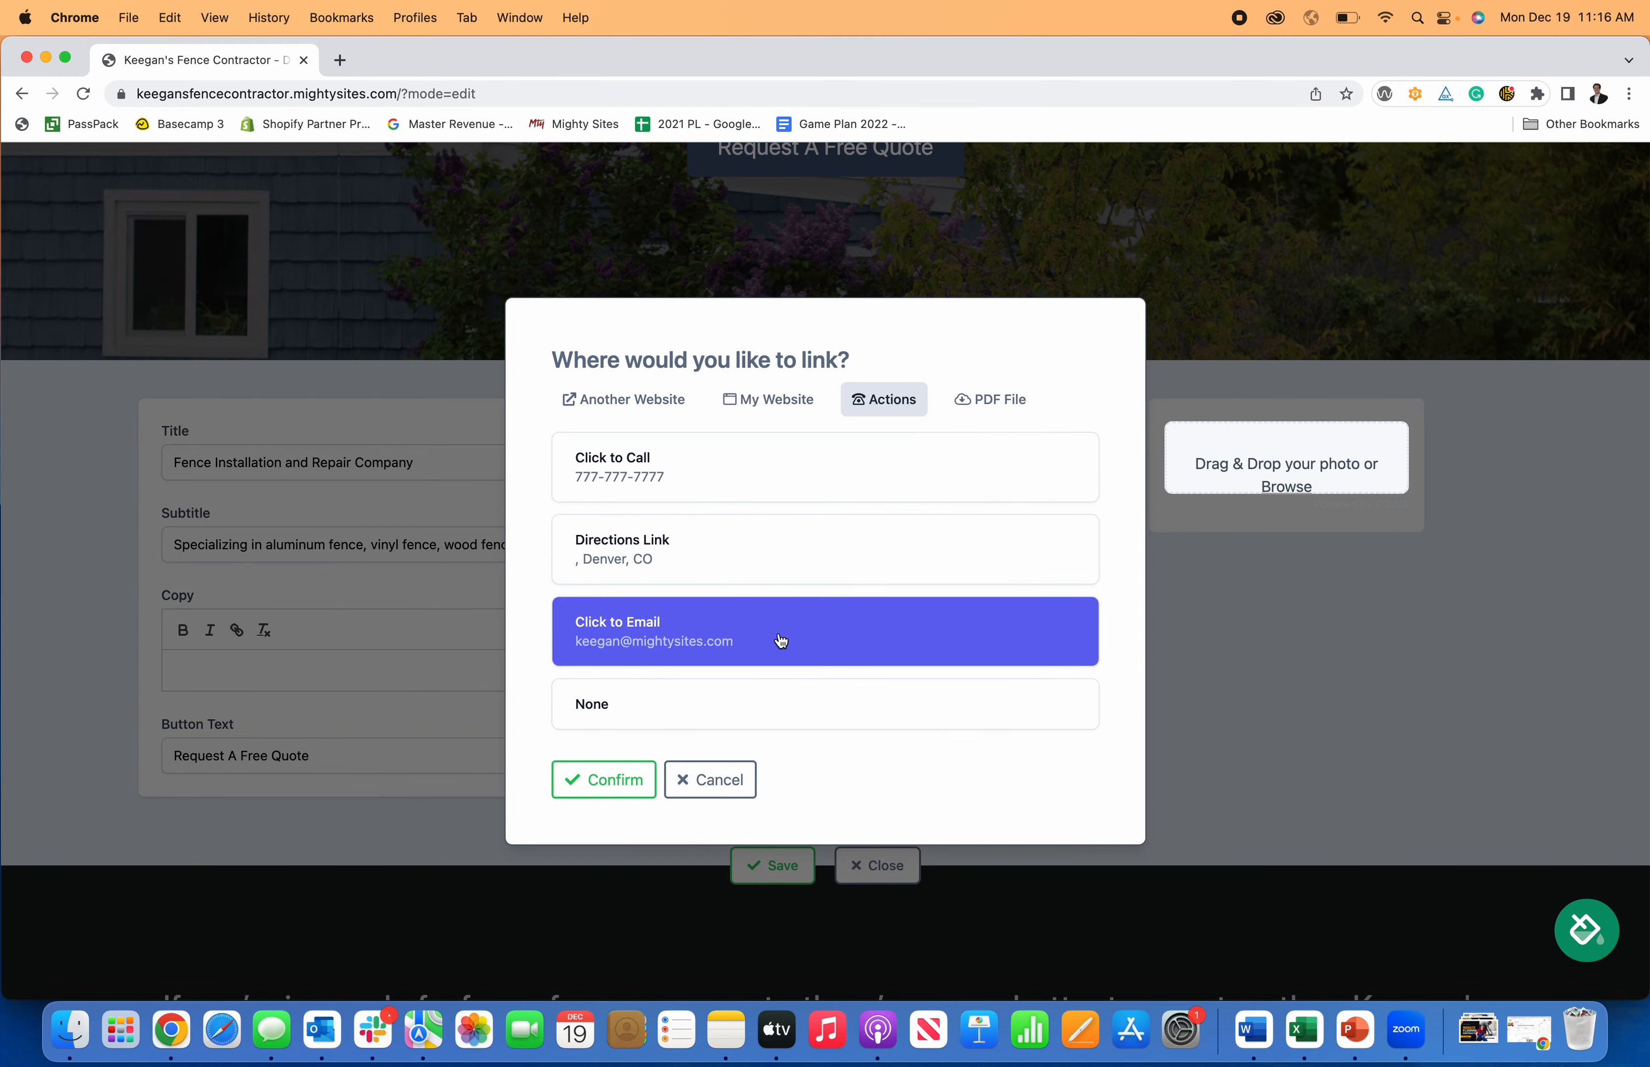
click(741, 409)
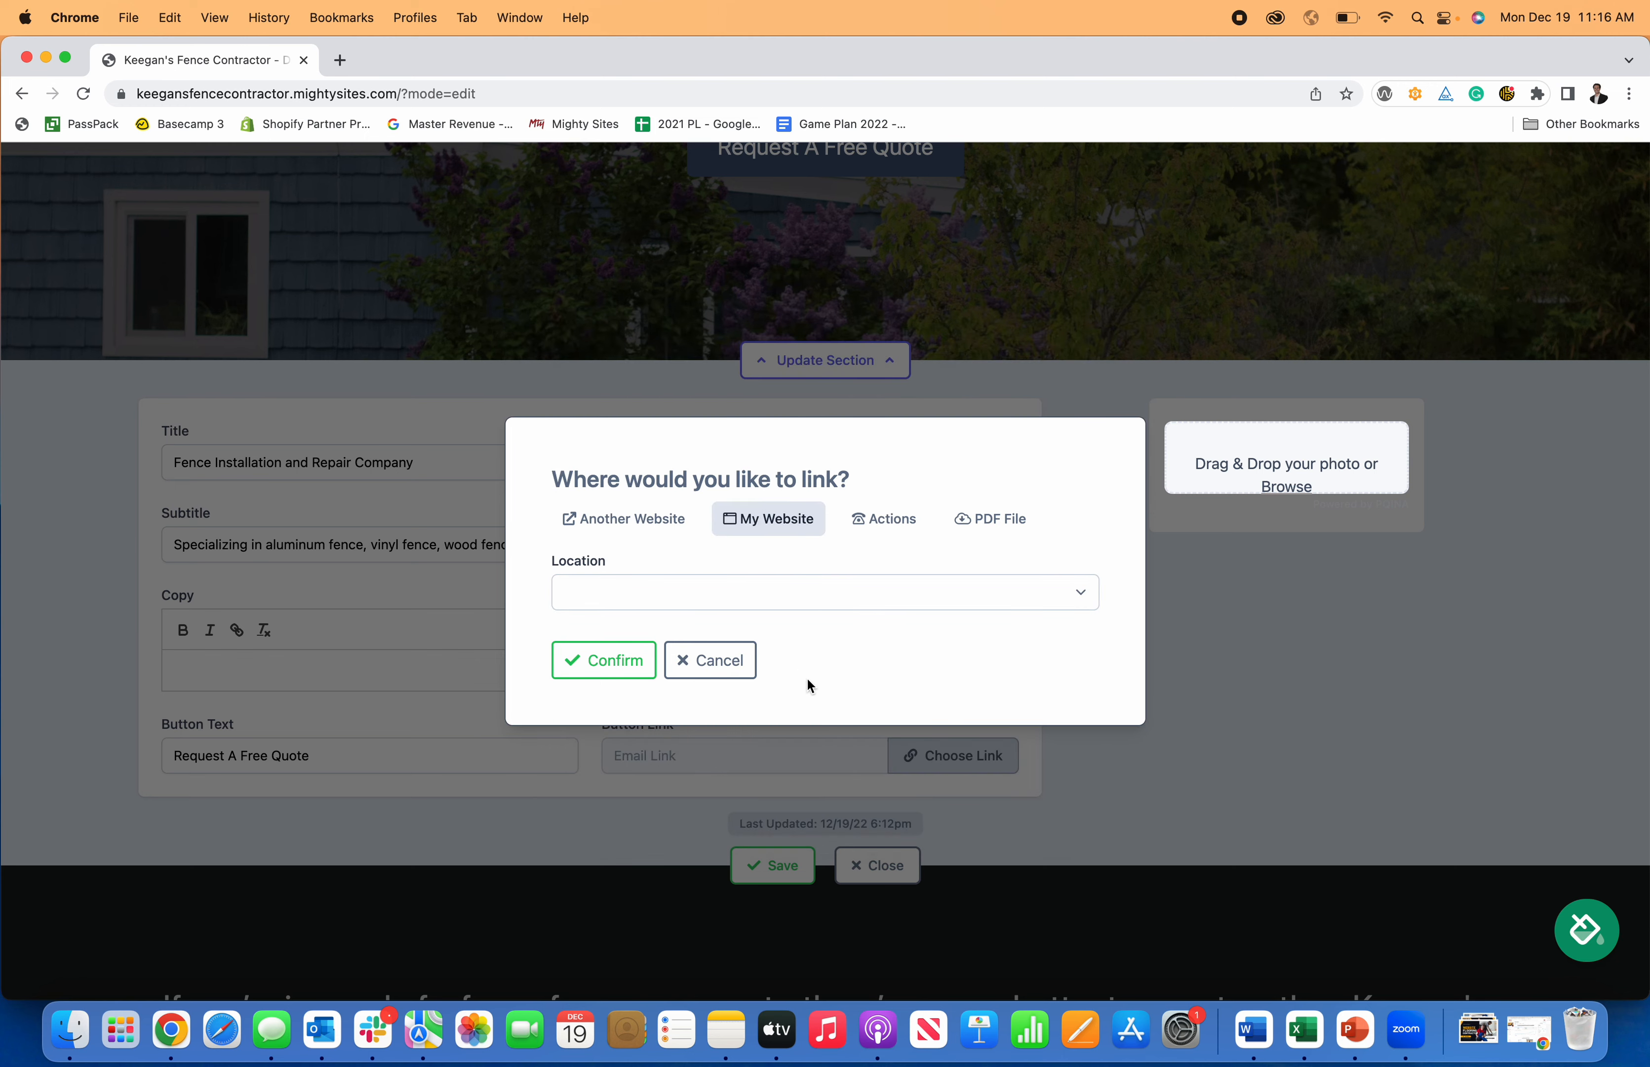
click(803, 590)
click(765, 747)
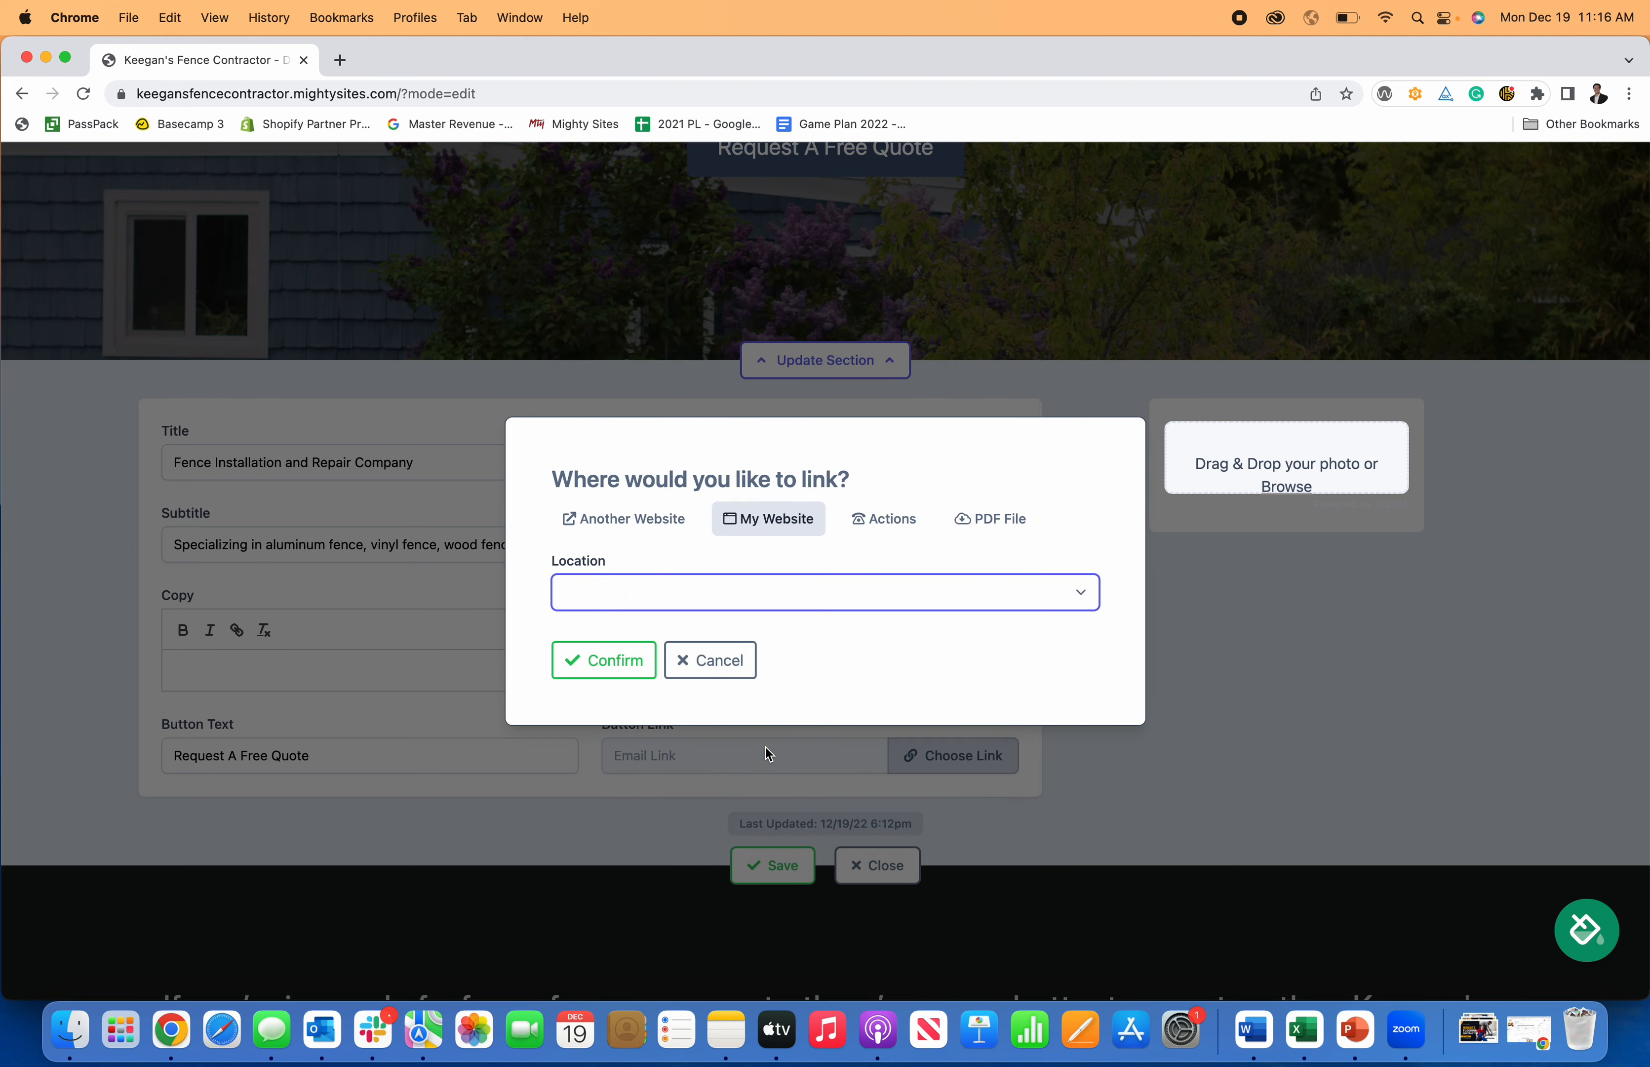
click(600, 660)
click(783, 868)
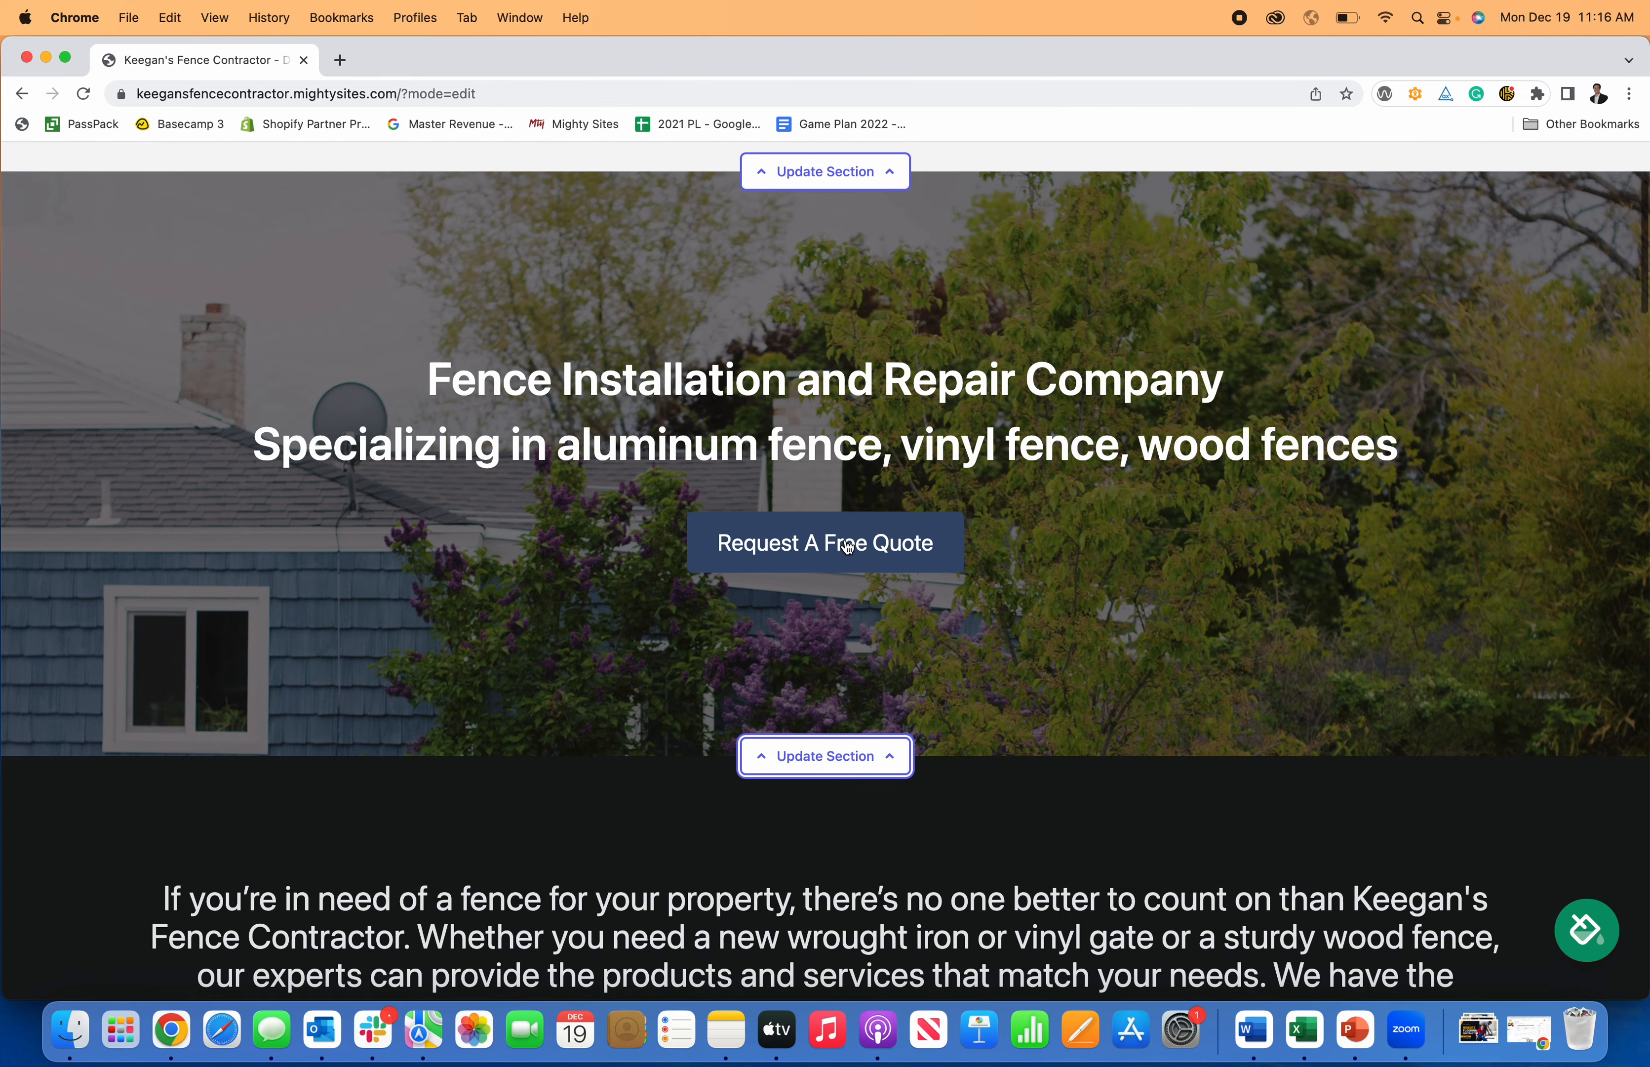
Test that Request A Free Quote jumps to Get In Touch, then open About Us's Update Section.
click(850, 545)
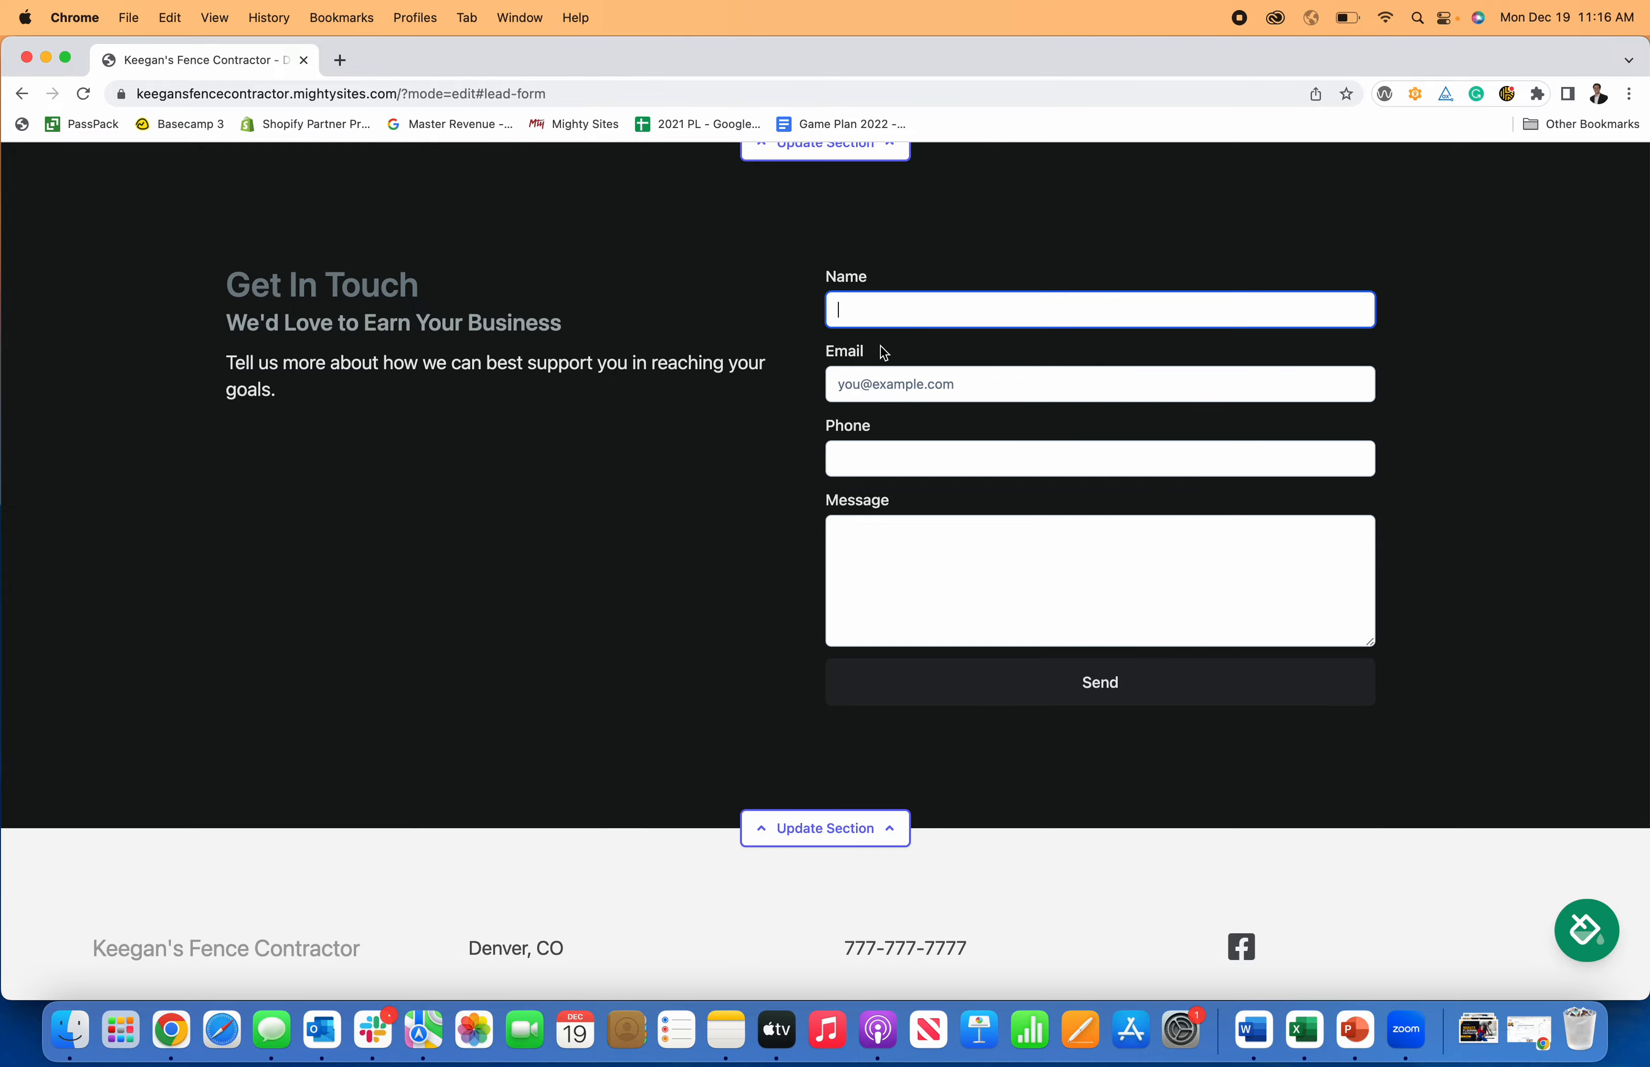
scroll(784, 481, up, 10)
scroll(784, 481, down, 10)
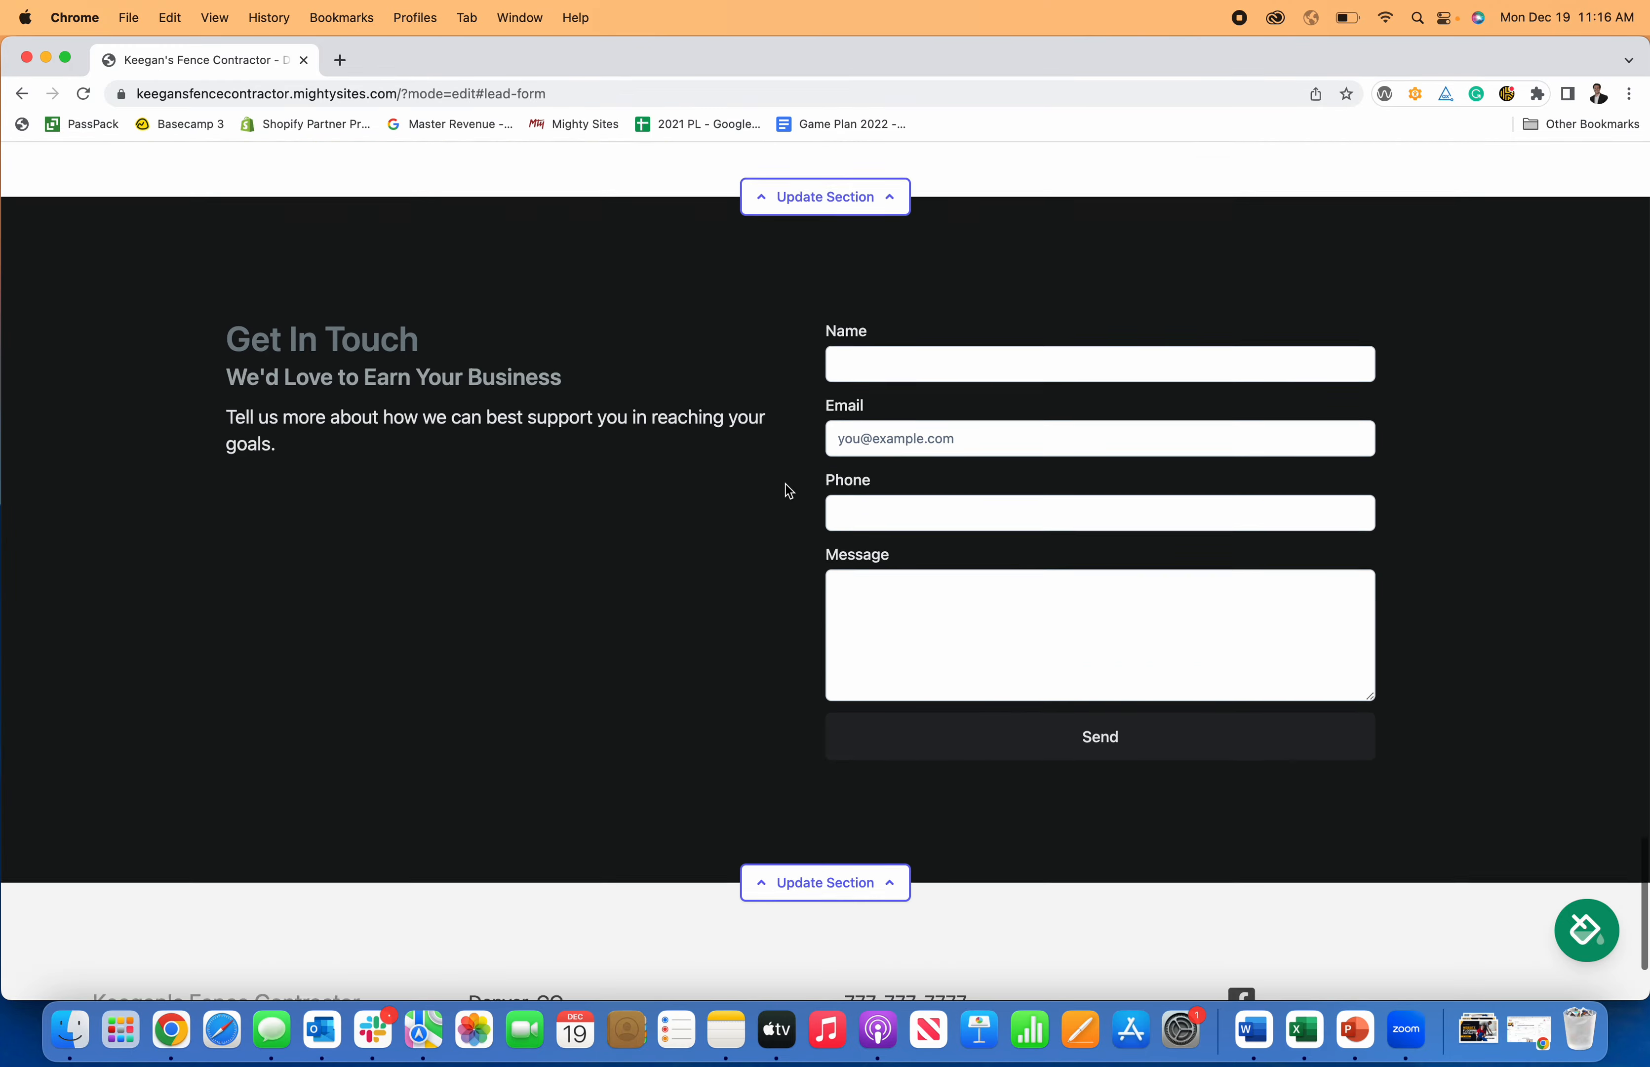
scroll(786, 482, up, 15)
scroll(789, 496, up, 10)
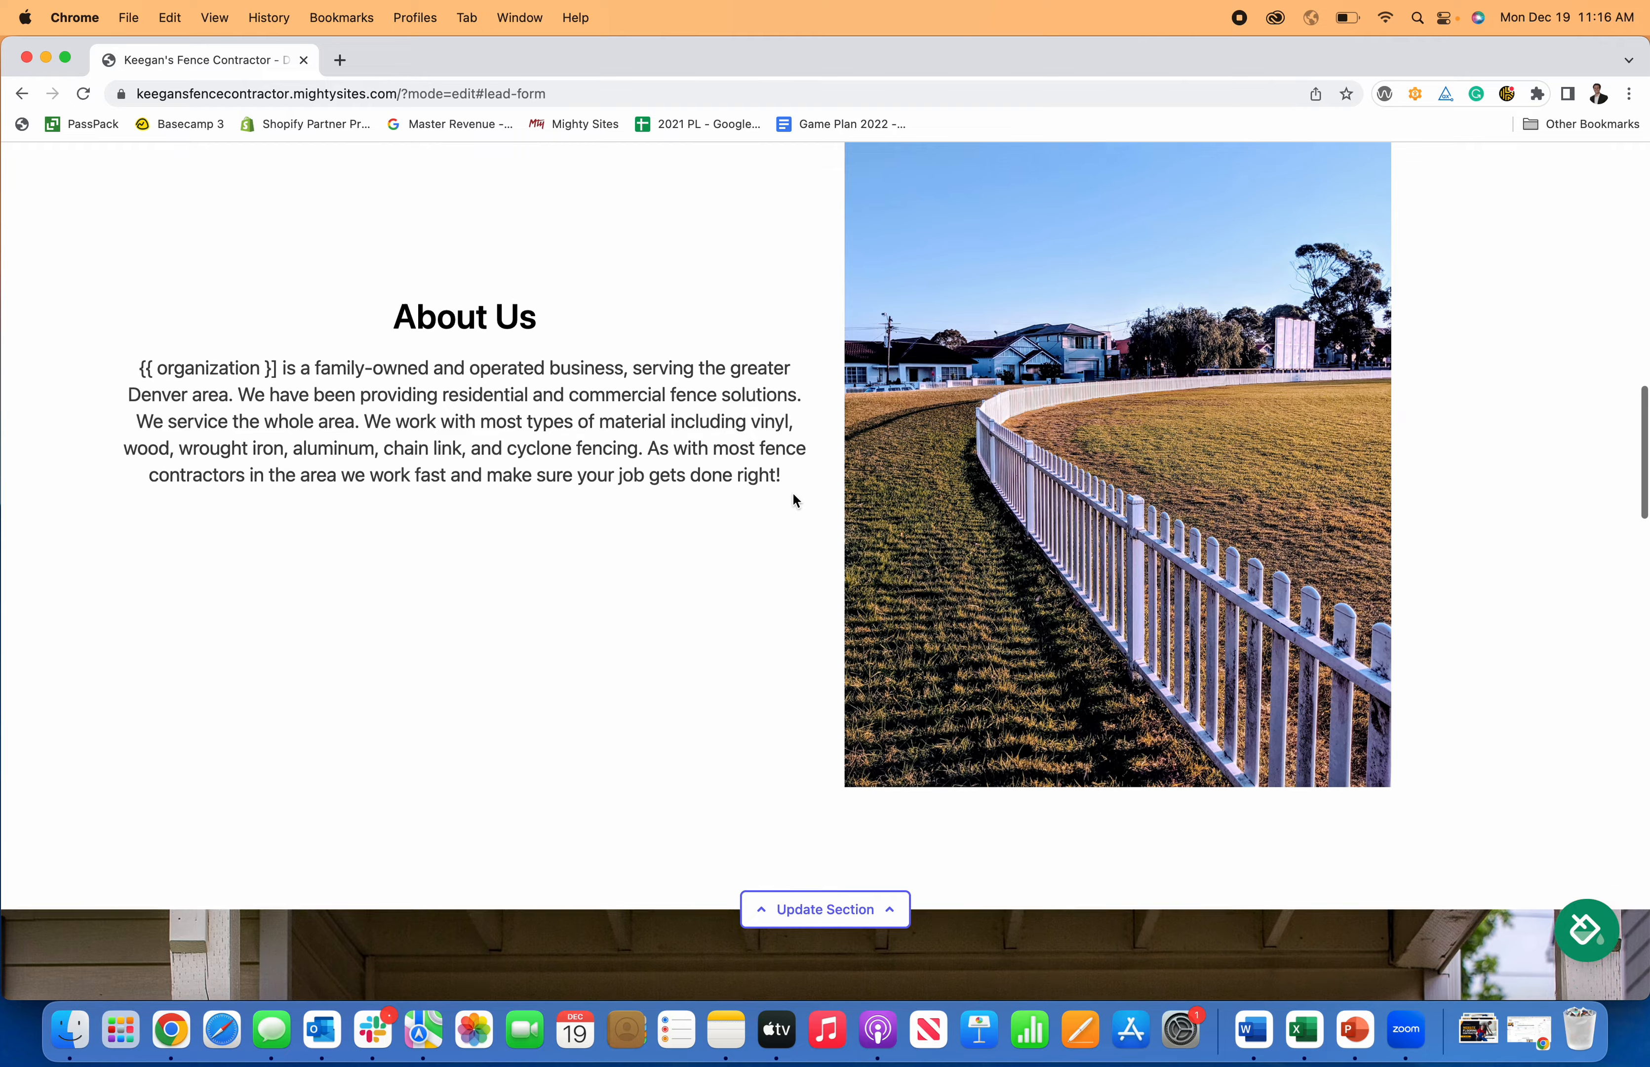
scroll(796, 494, down, 8)
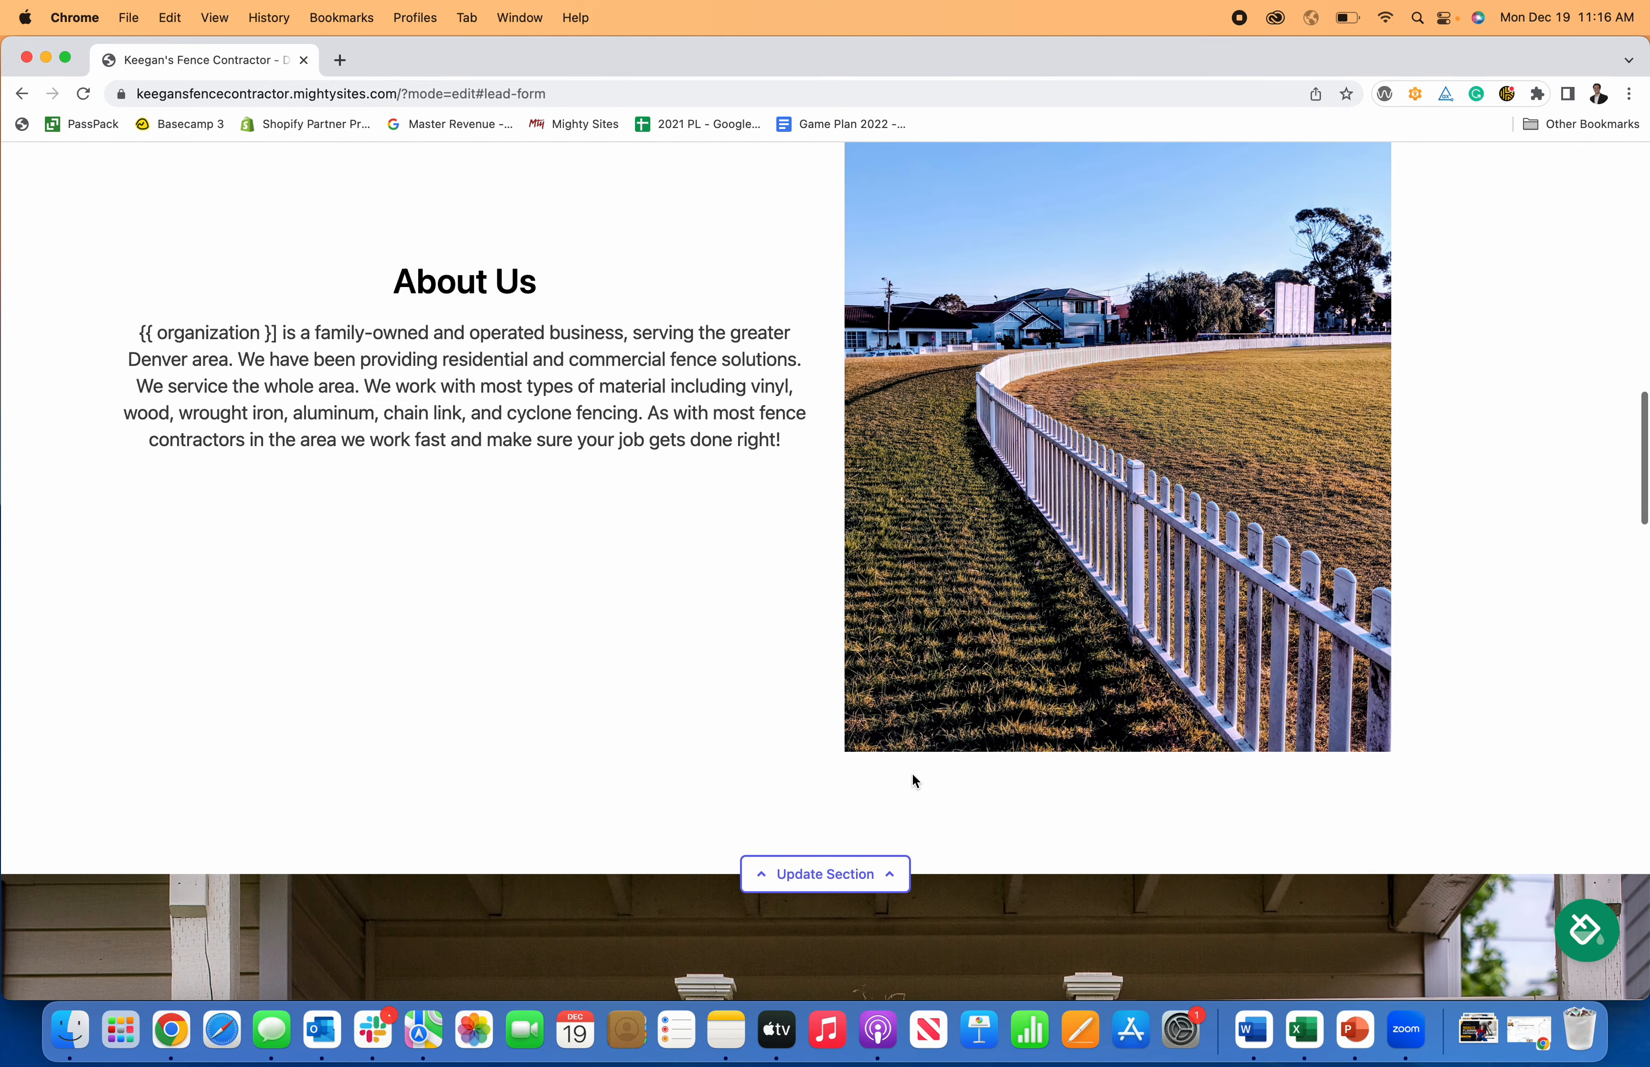
click(866, 873)
Replace the {{ organization }} placeholder in the About Us copy with the business name.
scroll(922, 832, down, 5)
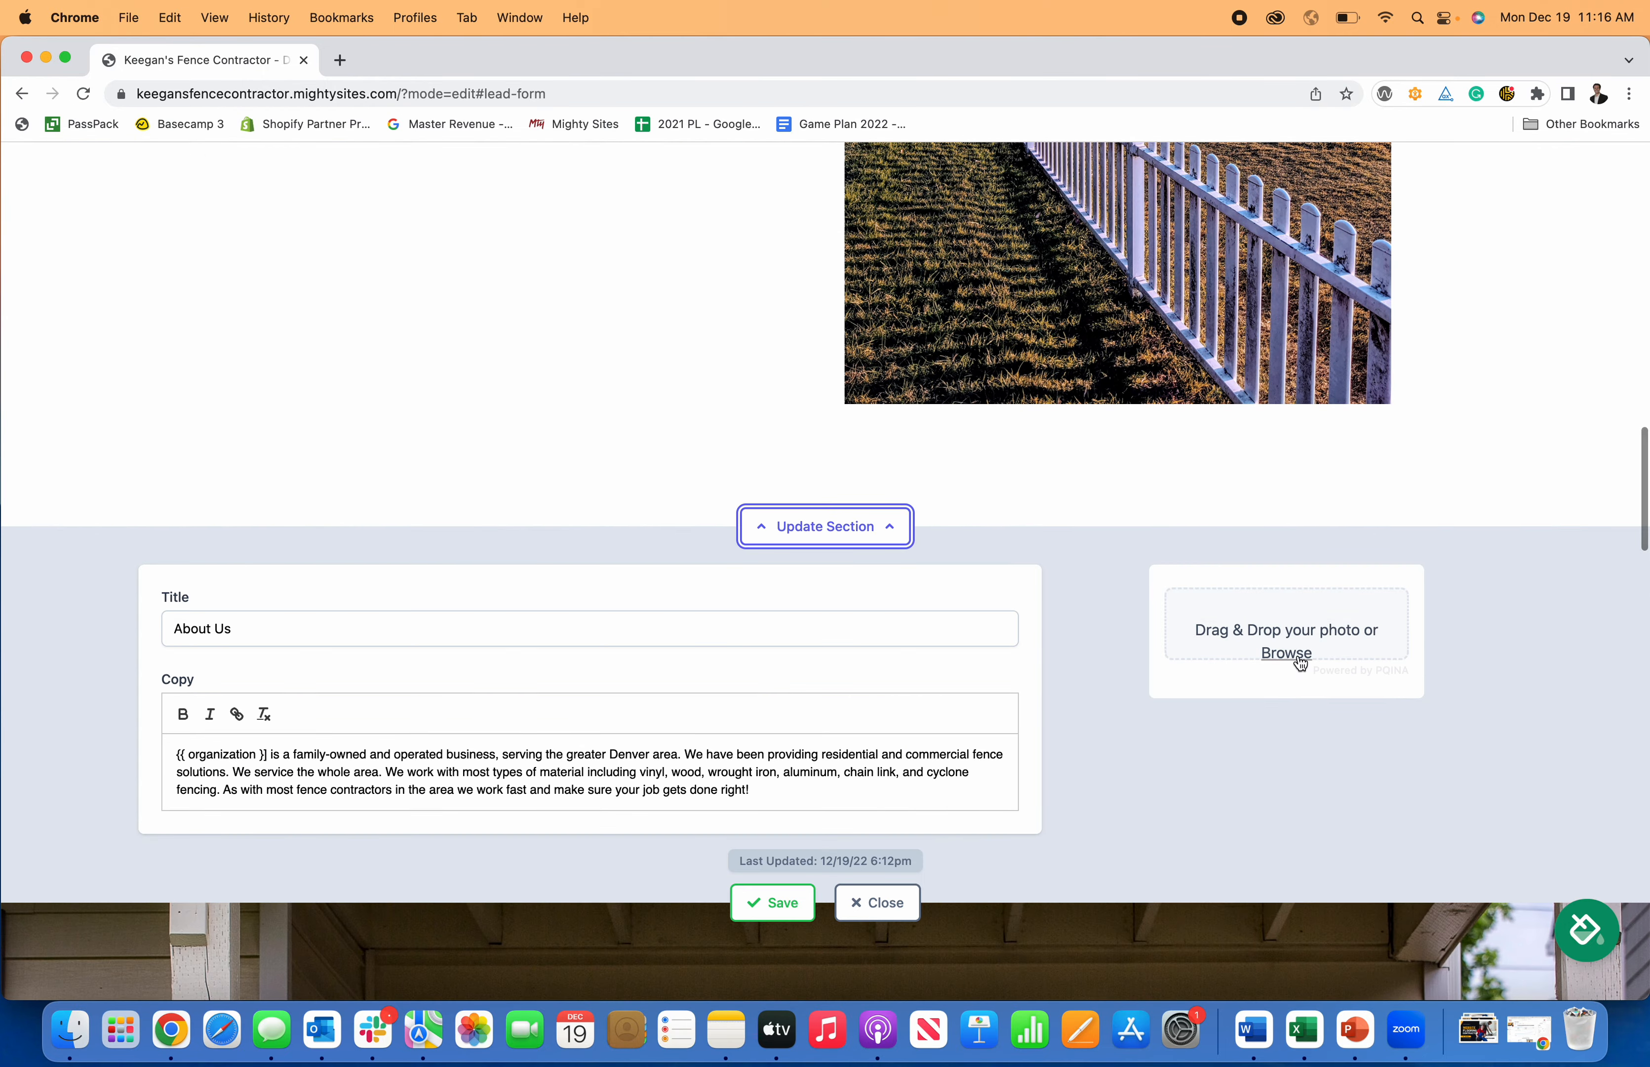
scroll(1296, 659, up, 6)
scroll(648, 598, down, 8)
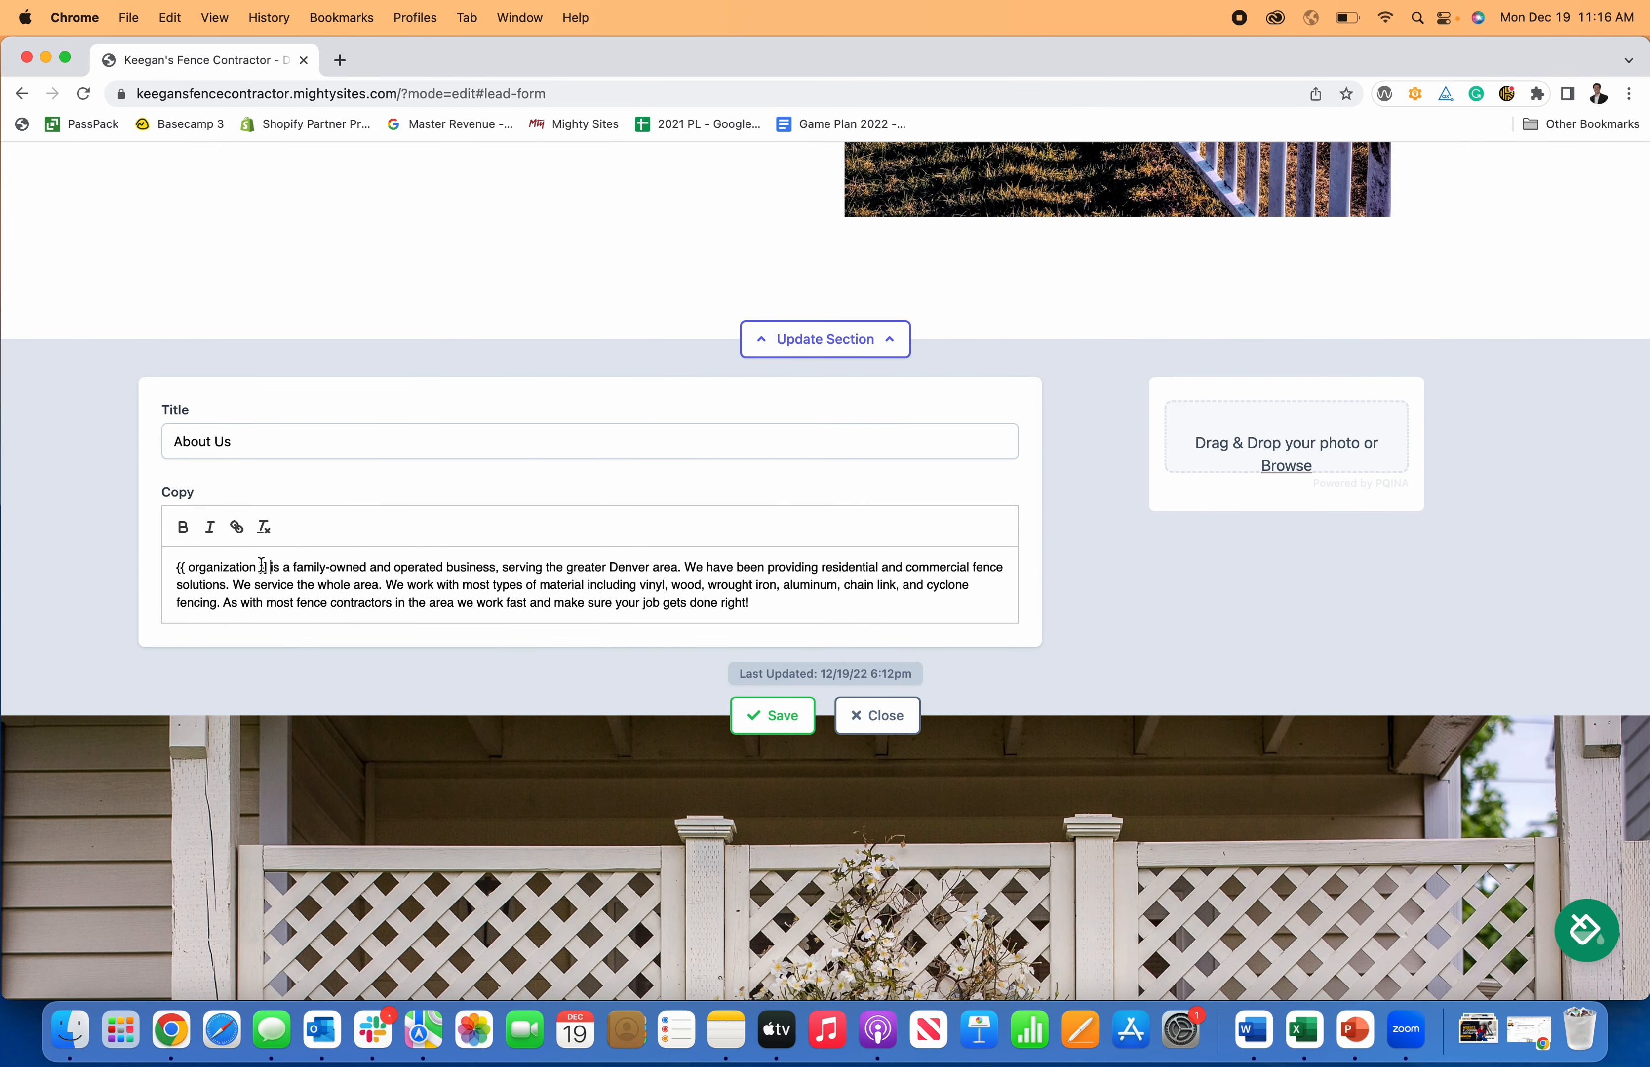
drag(267, 566, 137, 568)
key(BackSpace)
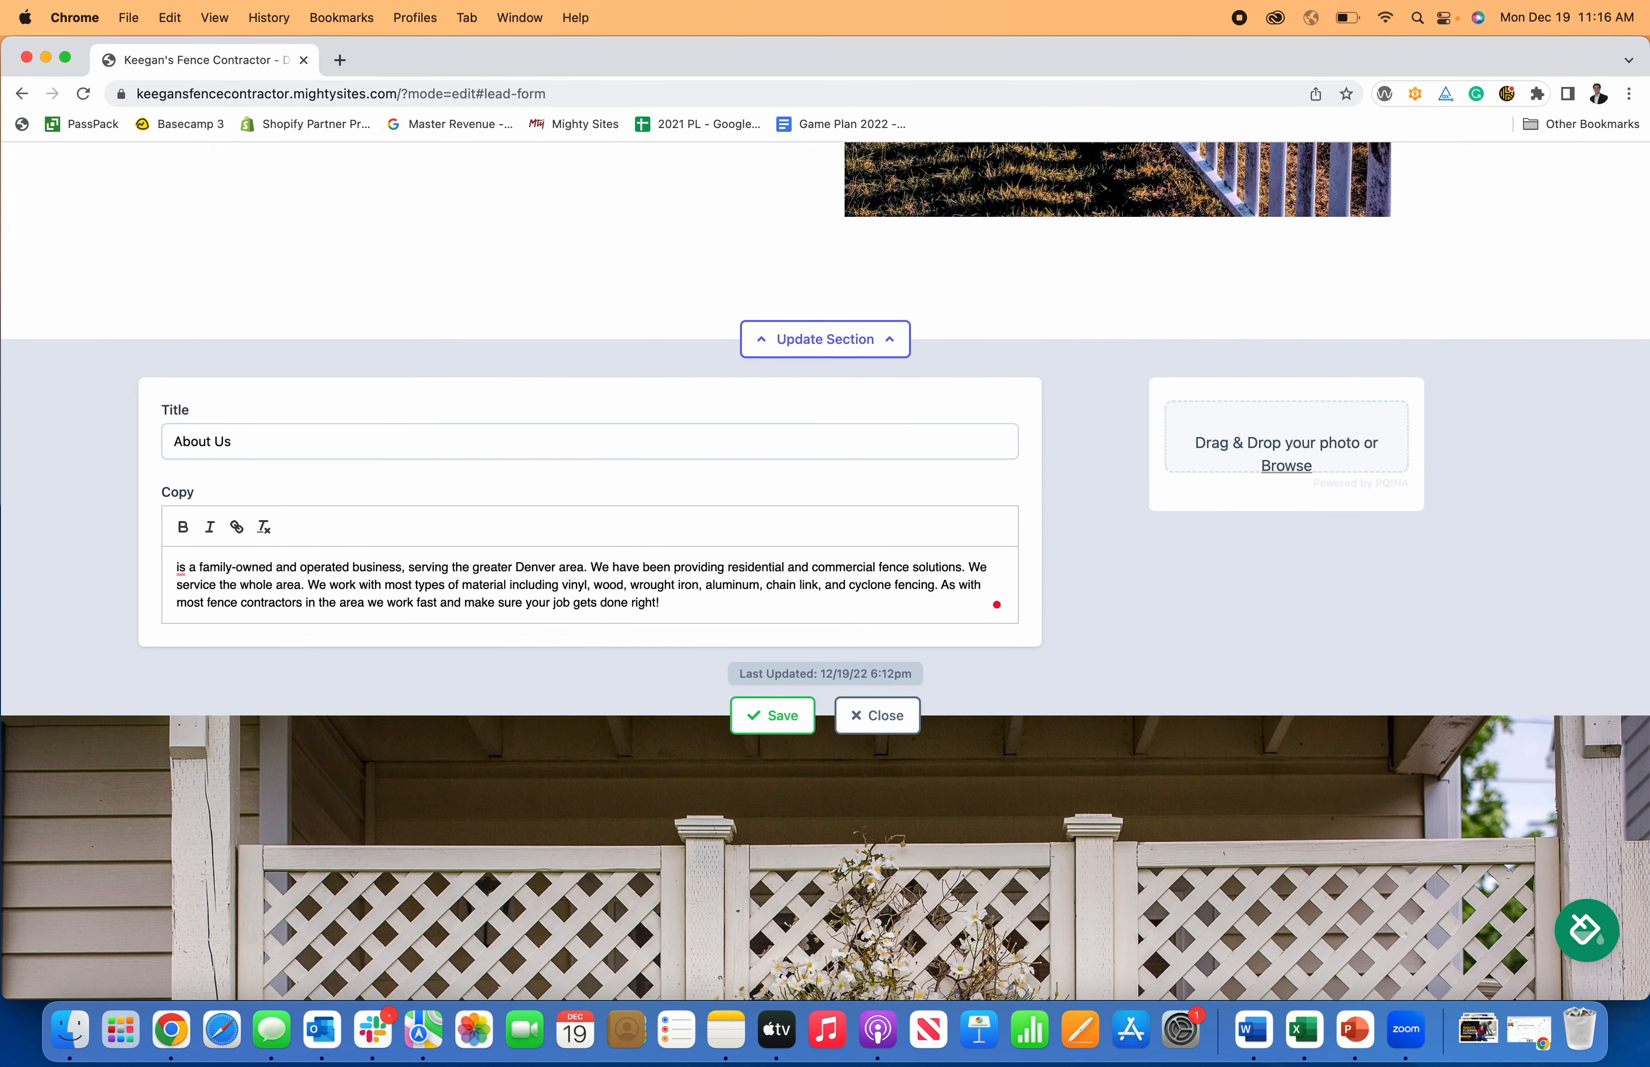
text(Keegan's Cont)
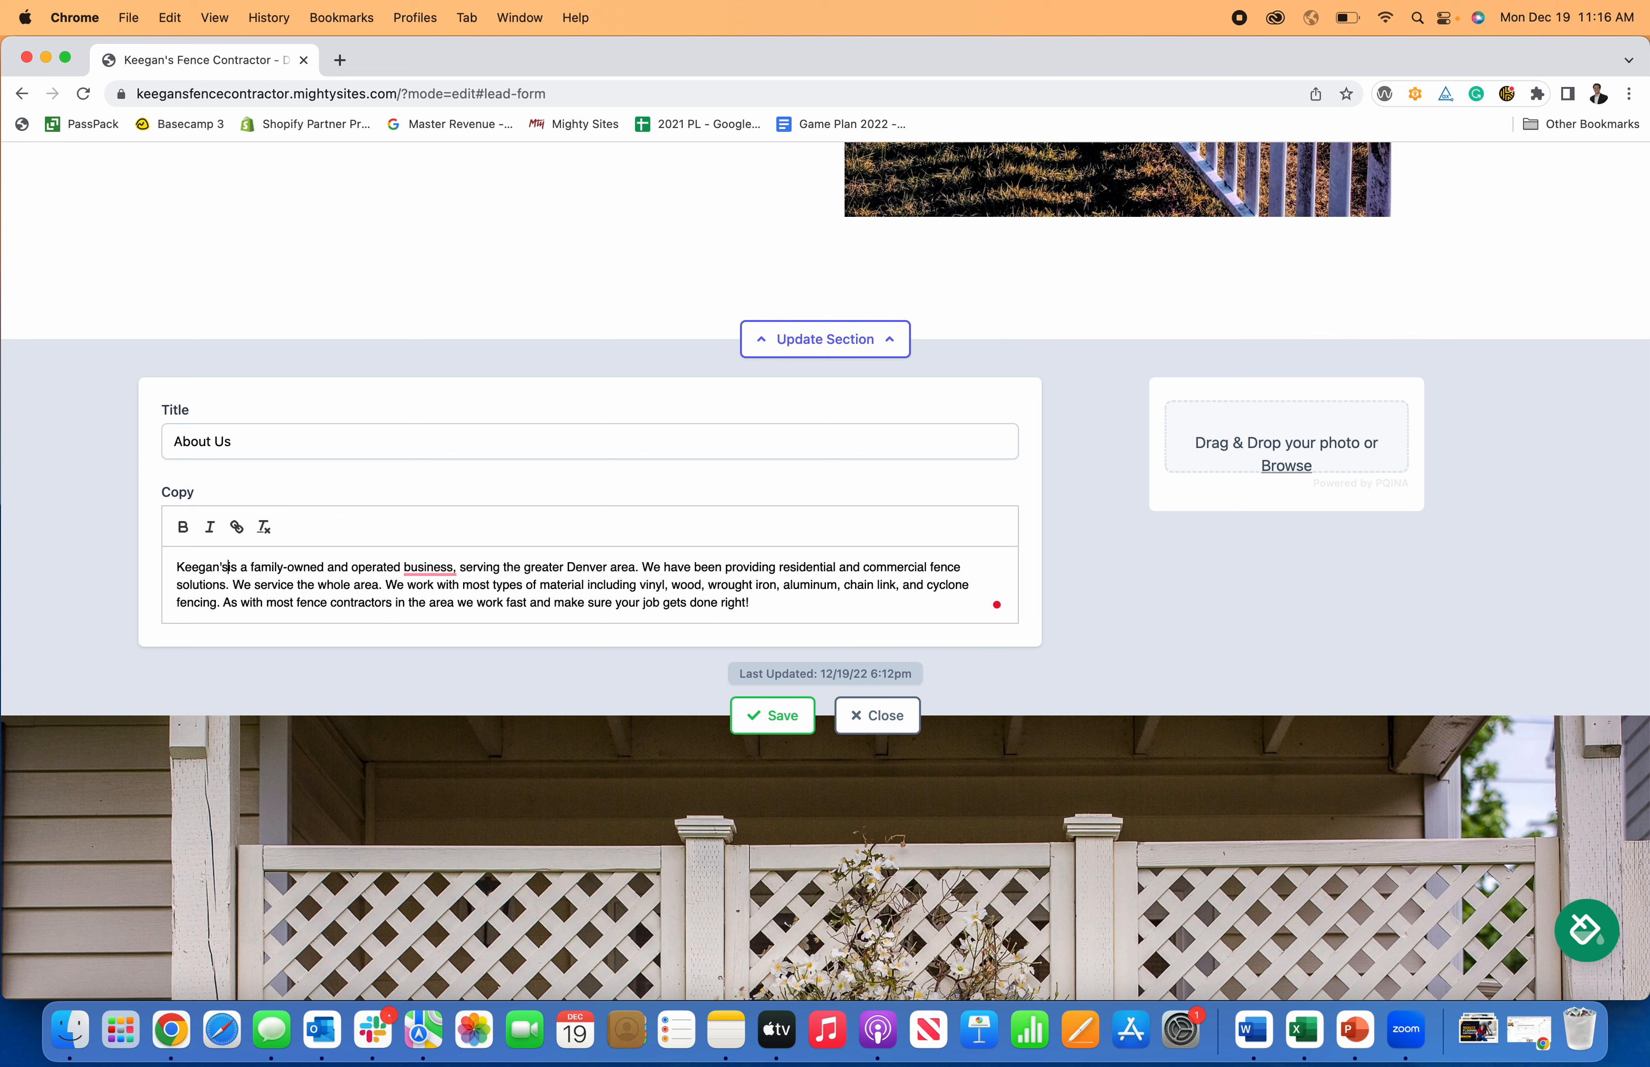
text(ractor)
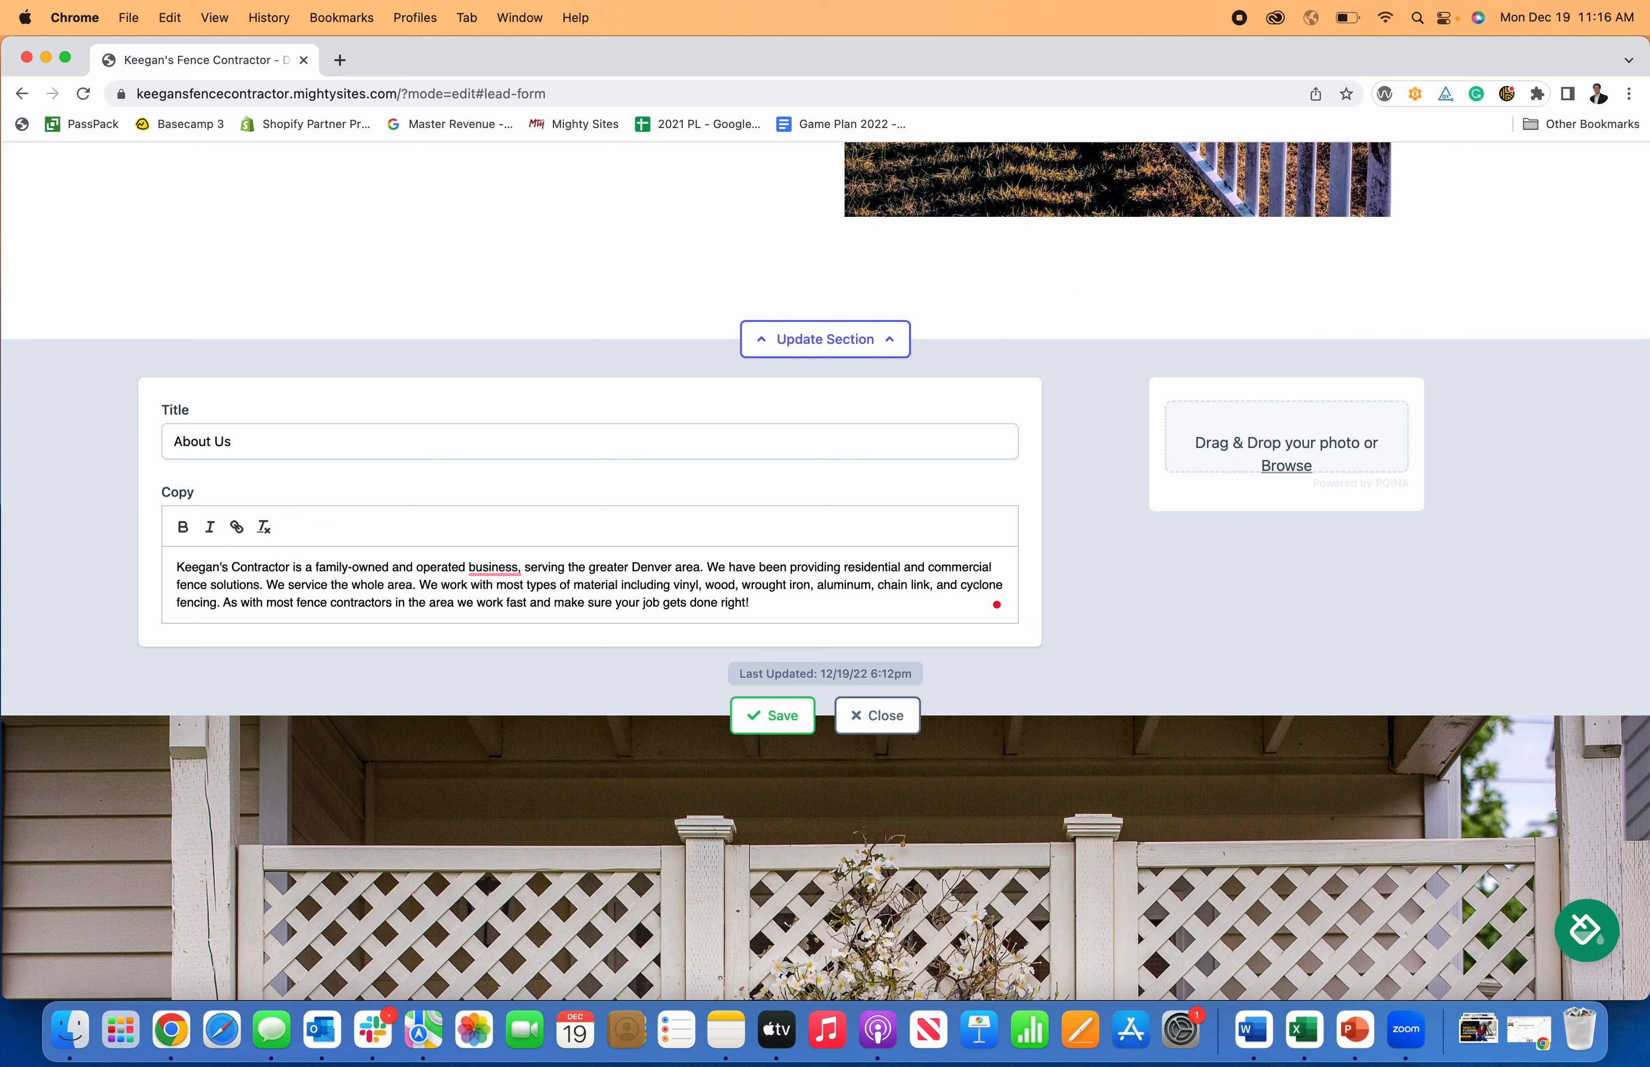
Accept the suggestions removing the comma after 'business' and adding one after 'area'.
click(484, 569)
click(529, 629)
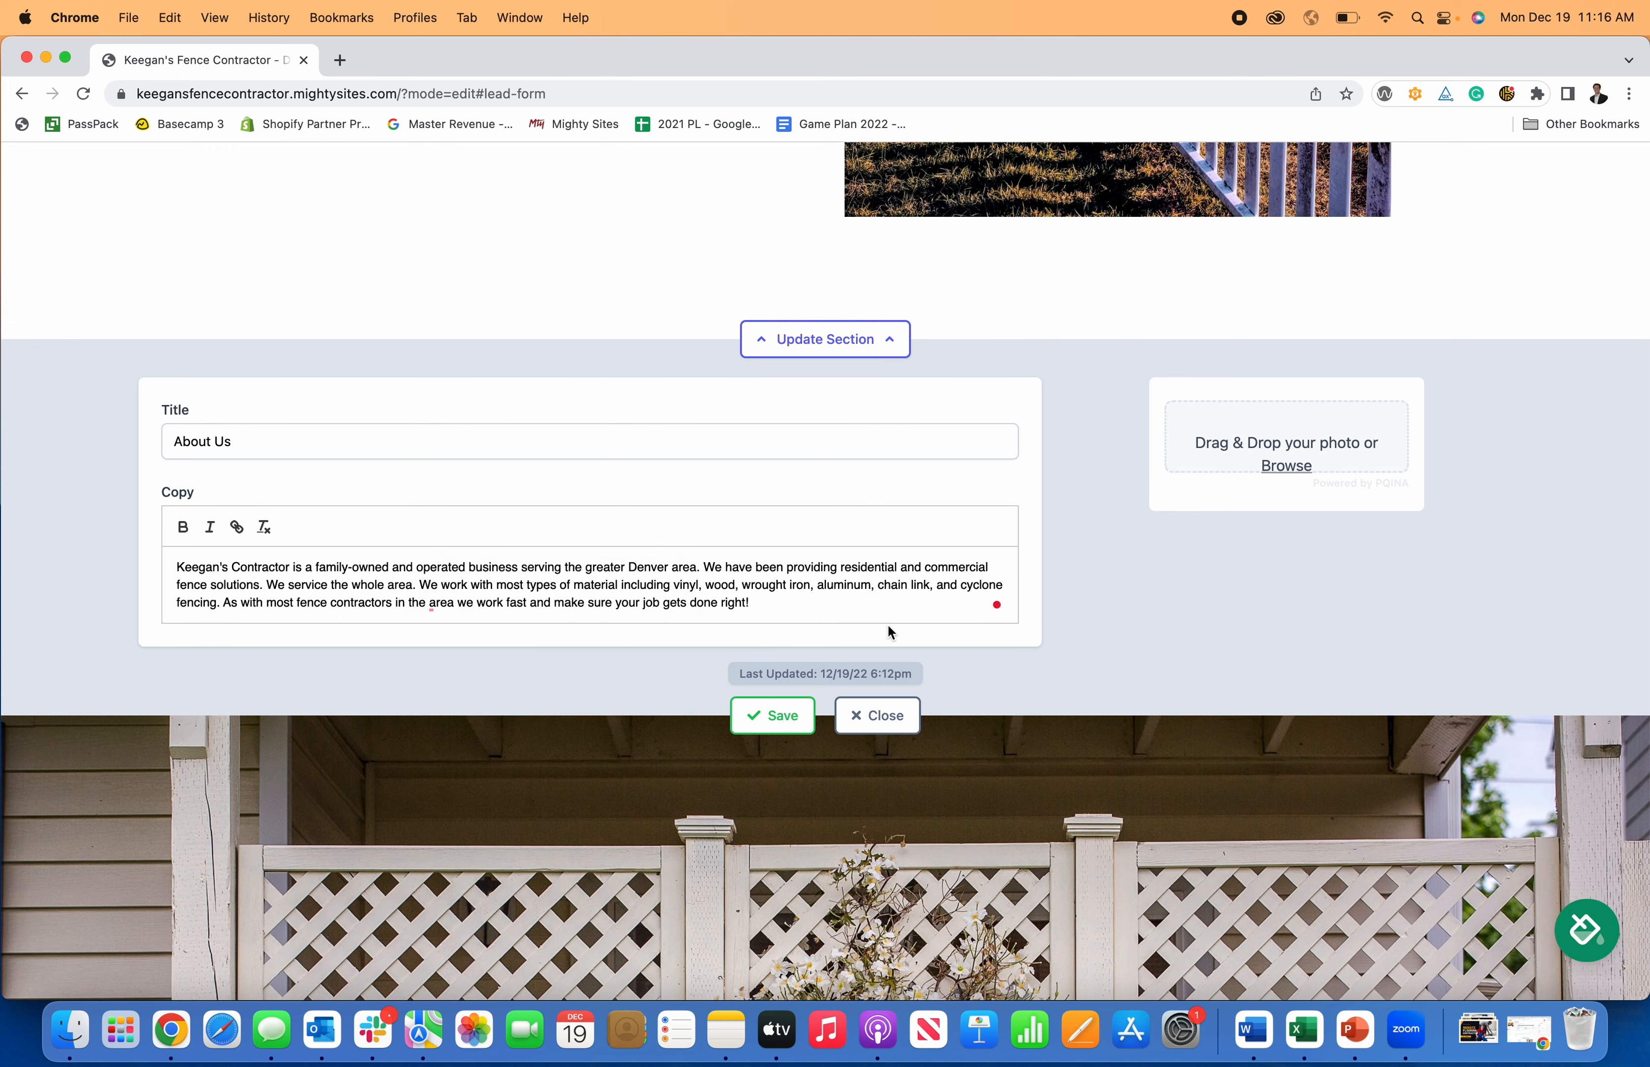
click(437, 604)
click(486, 645)
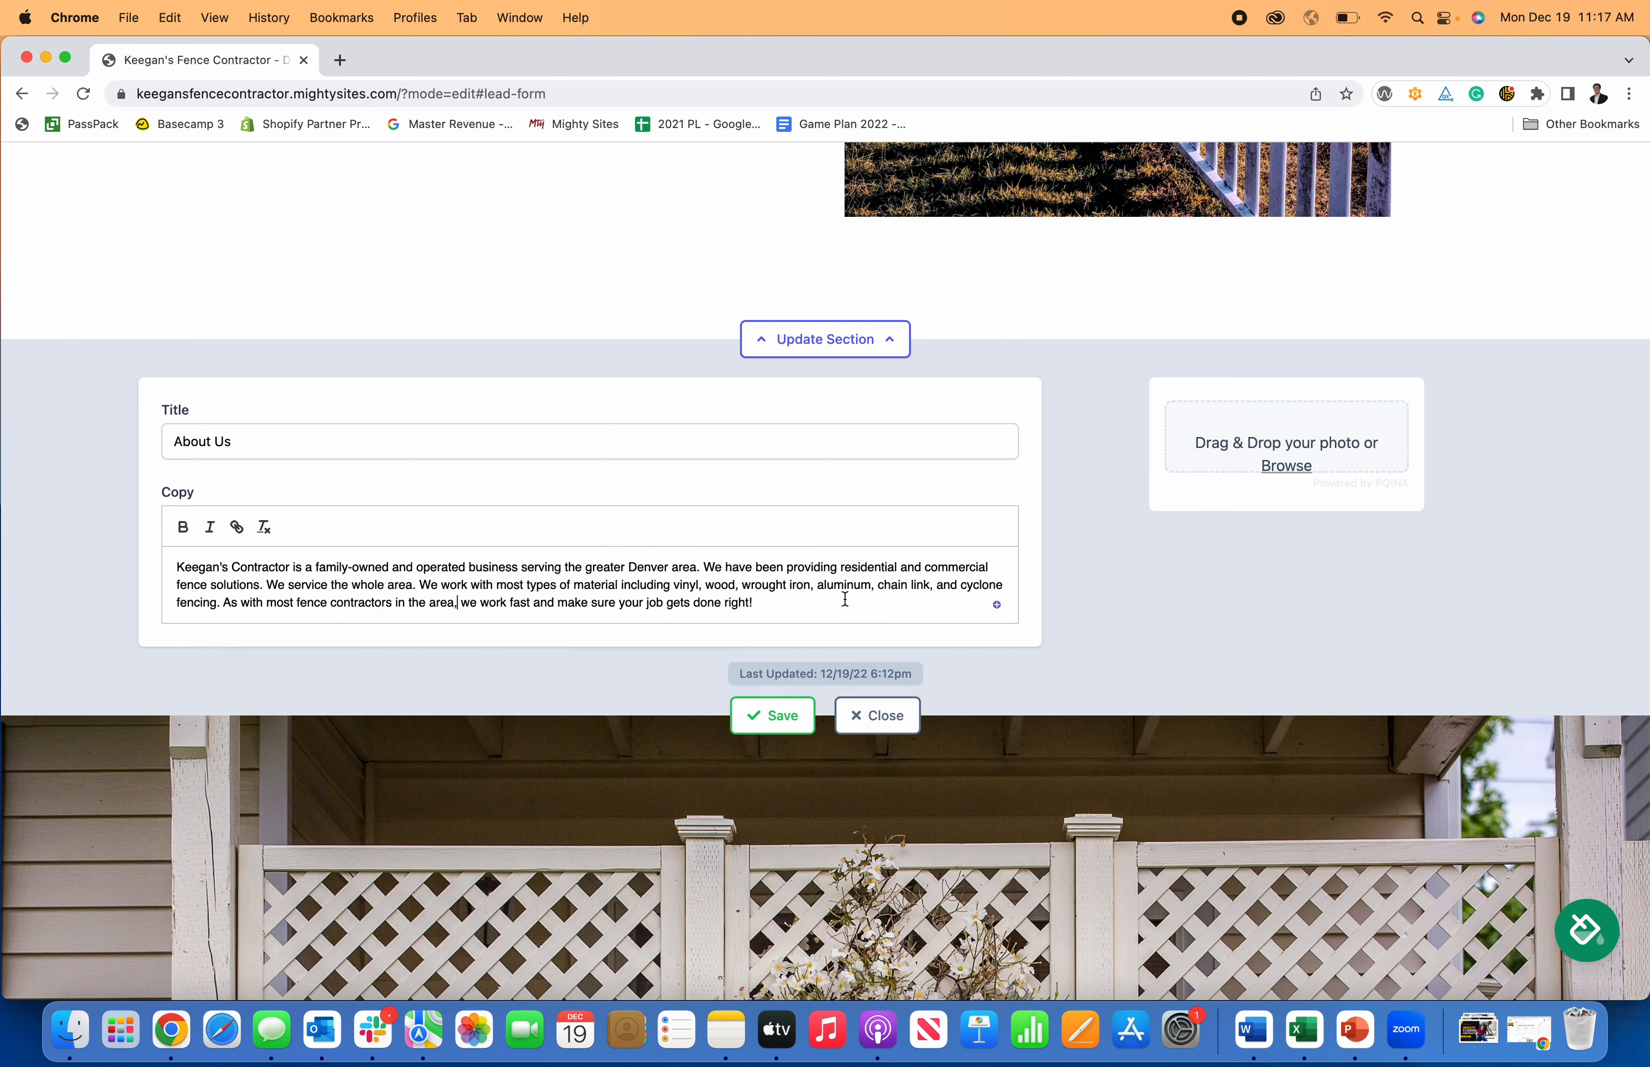
Append 'This is how you make a website for a fence contractor.' after a blank line and save.
scroll(827, 601, up, 5)
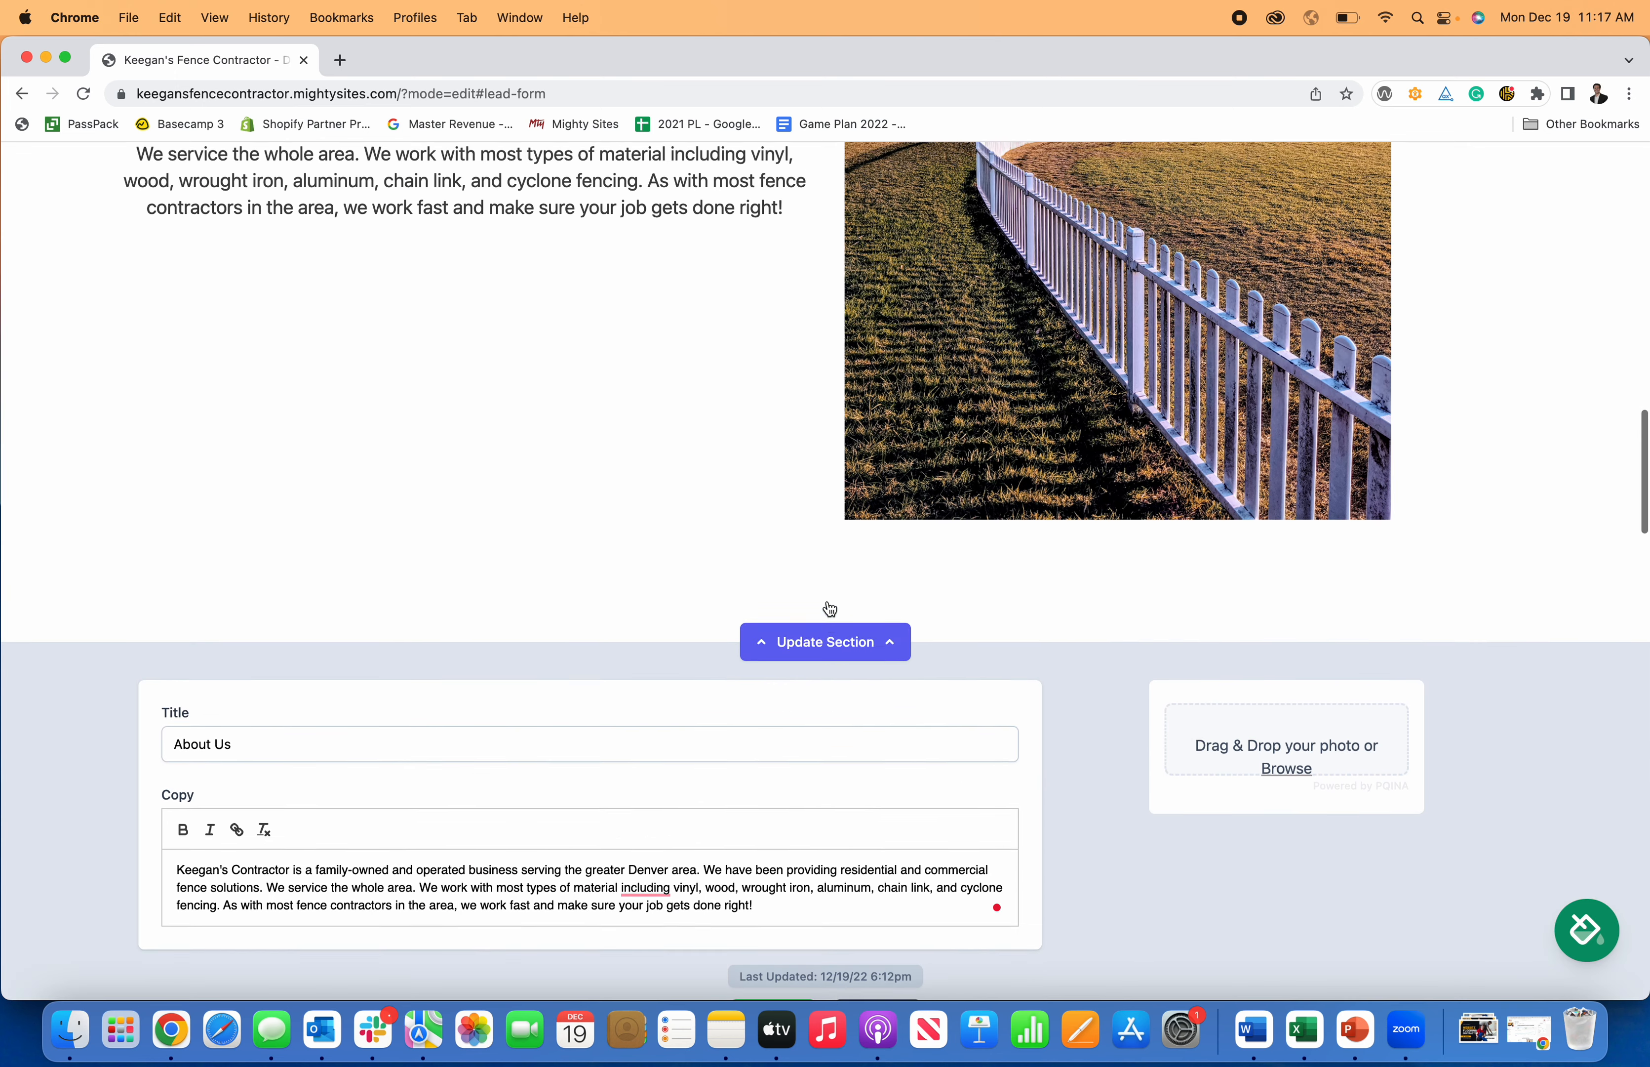
key(Return)
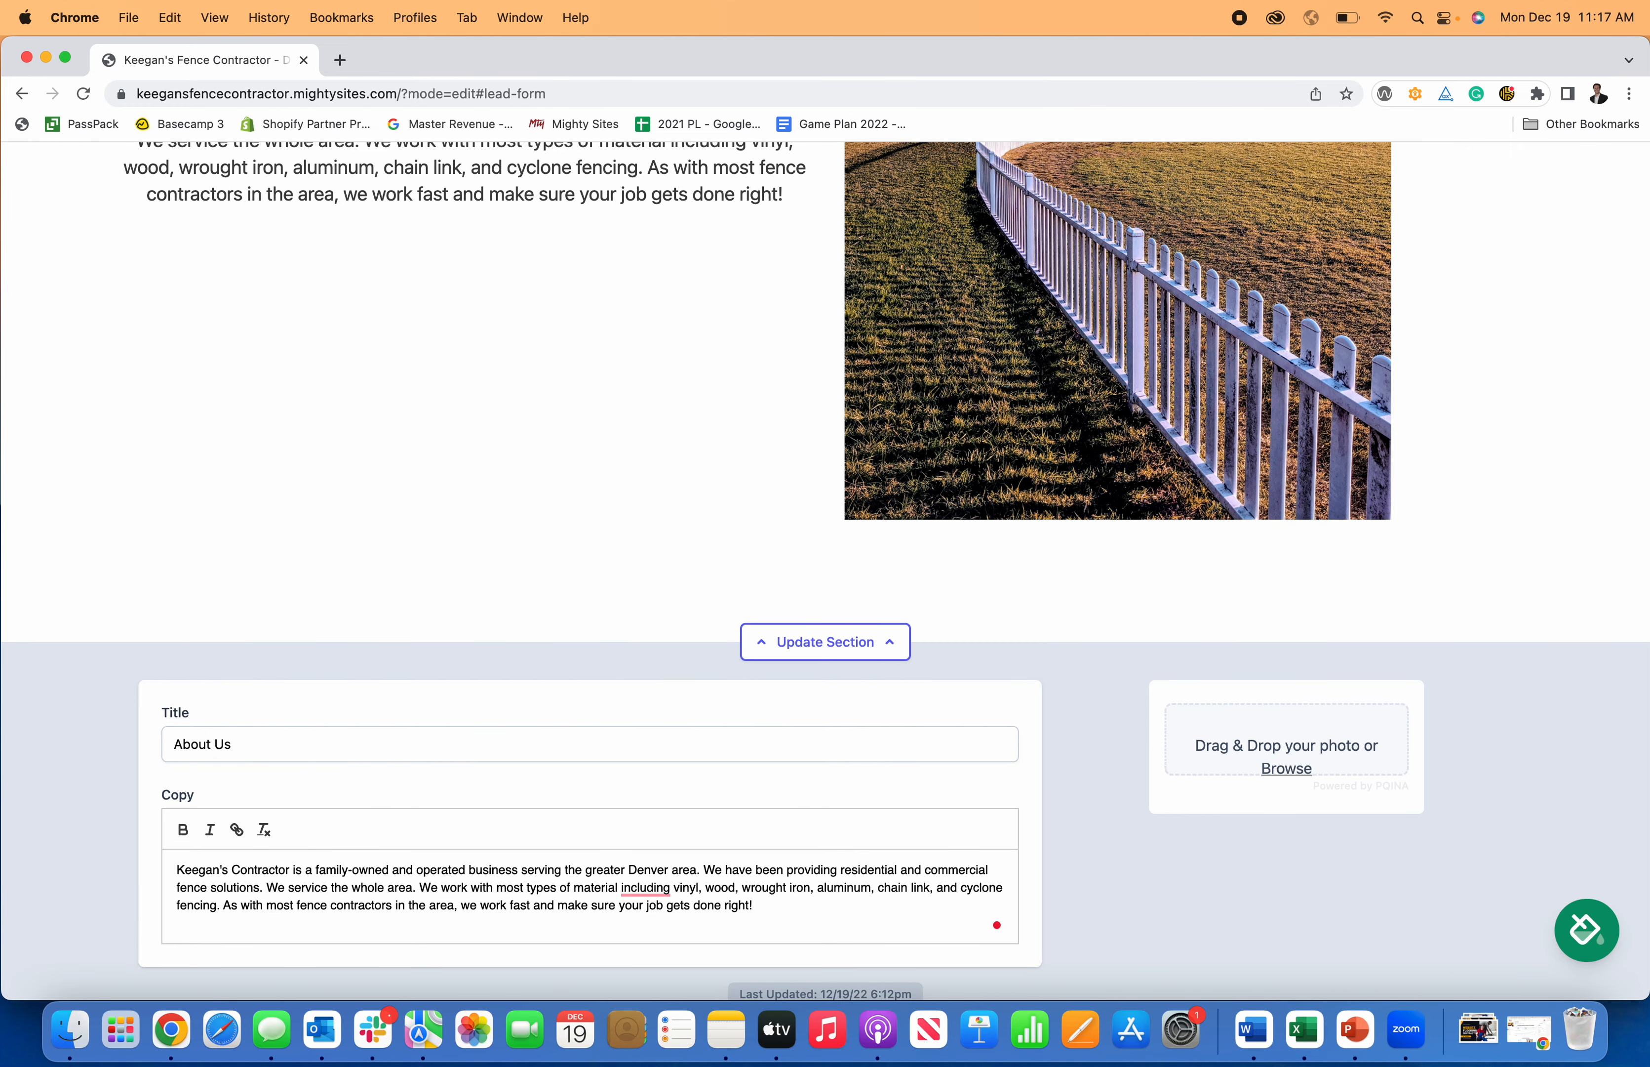
key(Return)
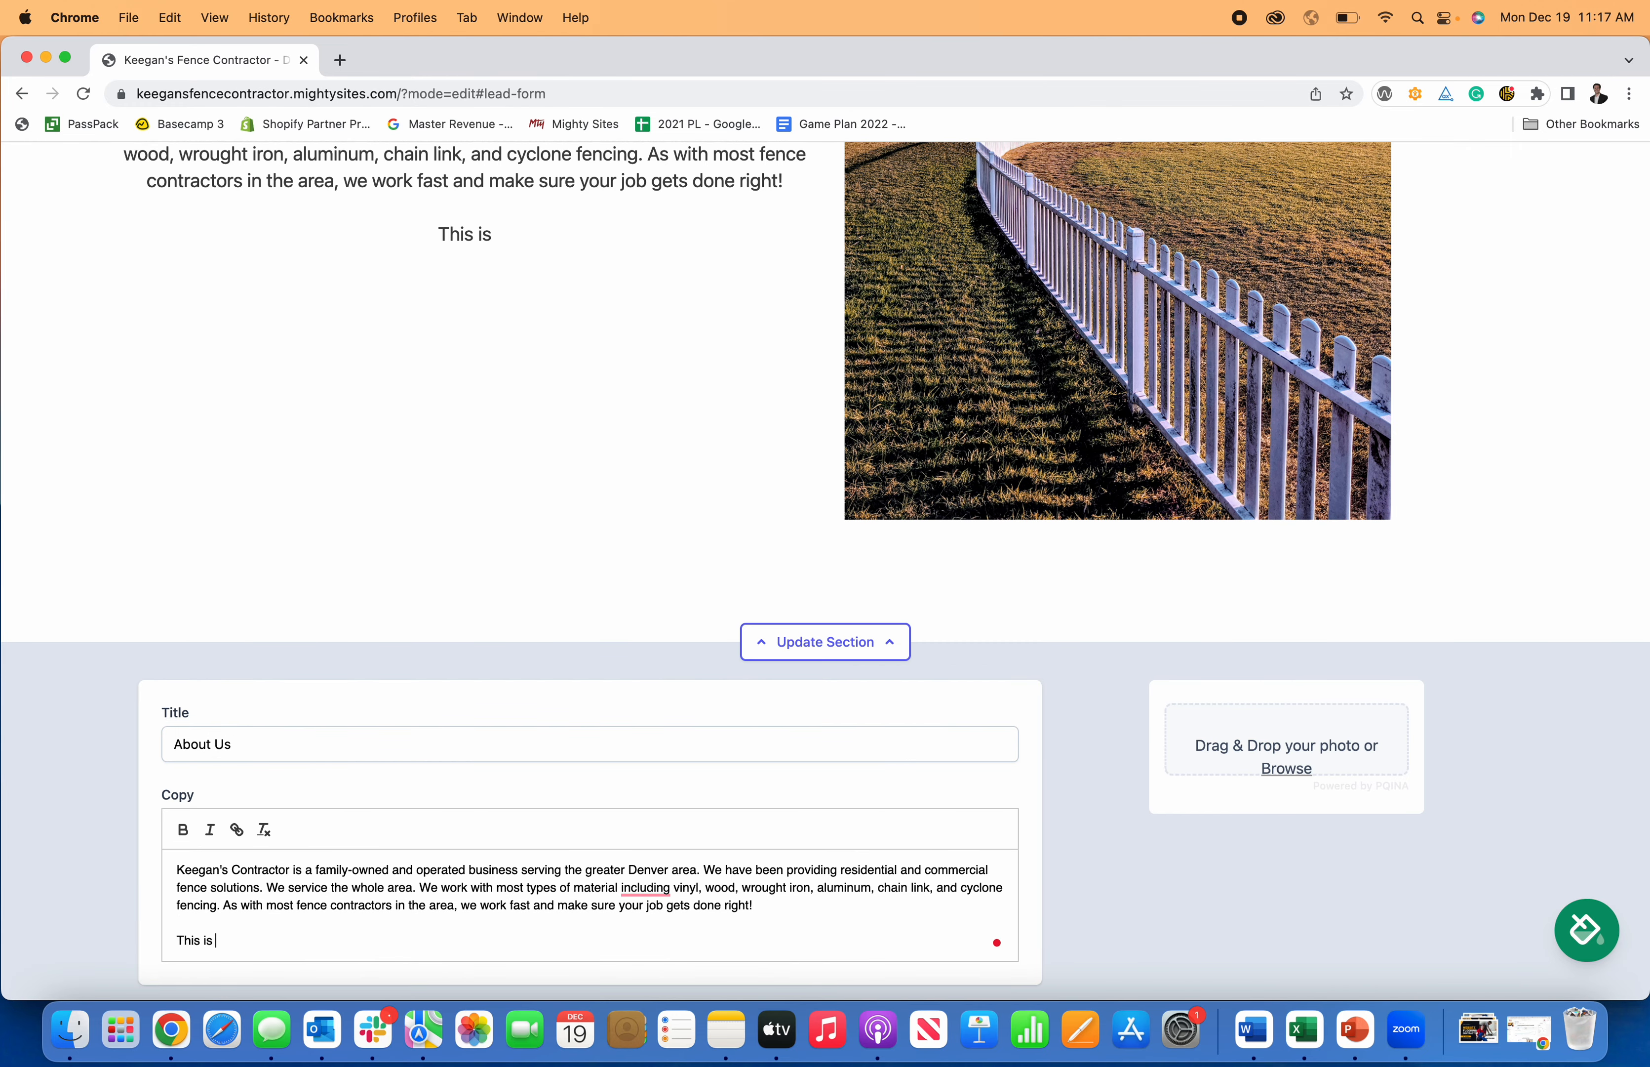
text(how t)
key(BackSpace)
text(you make a website for a)
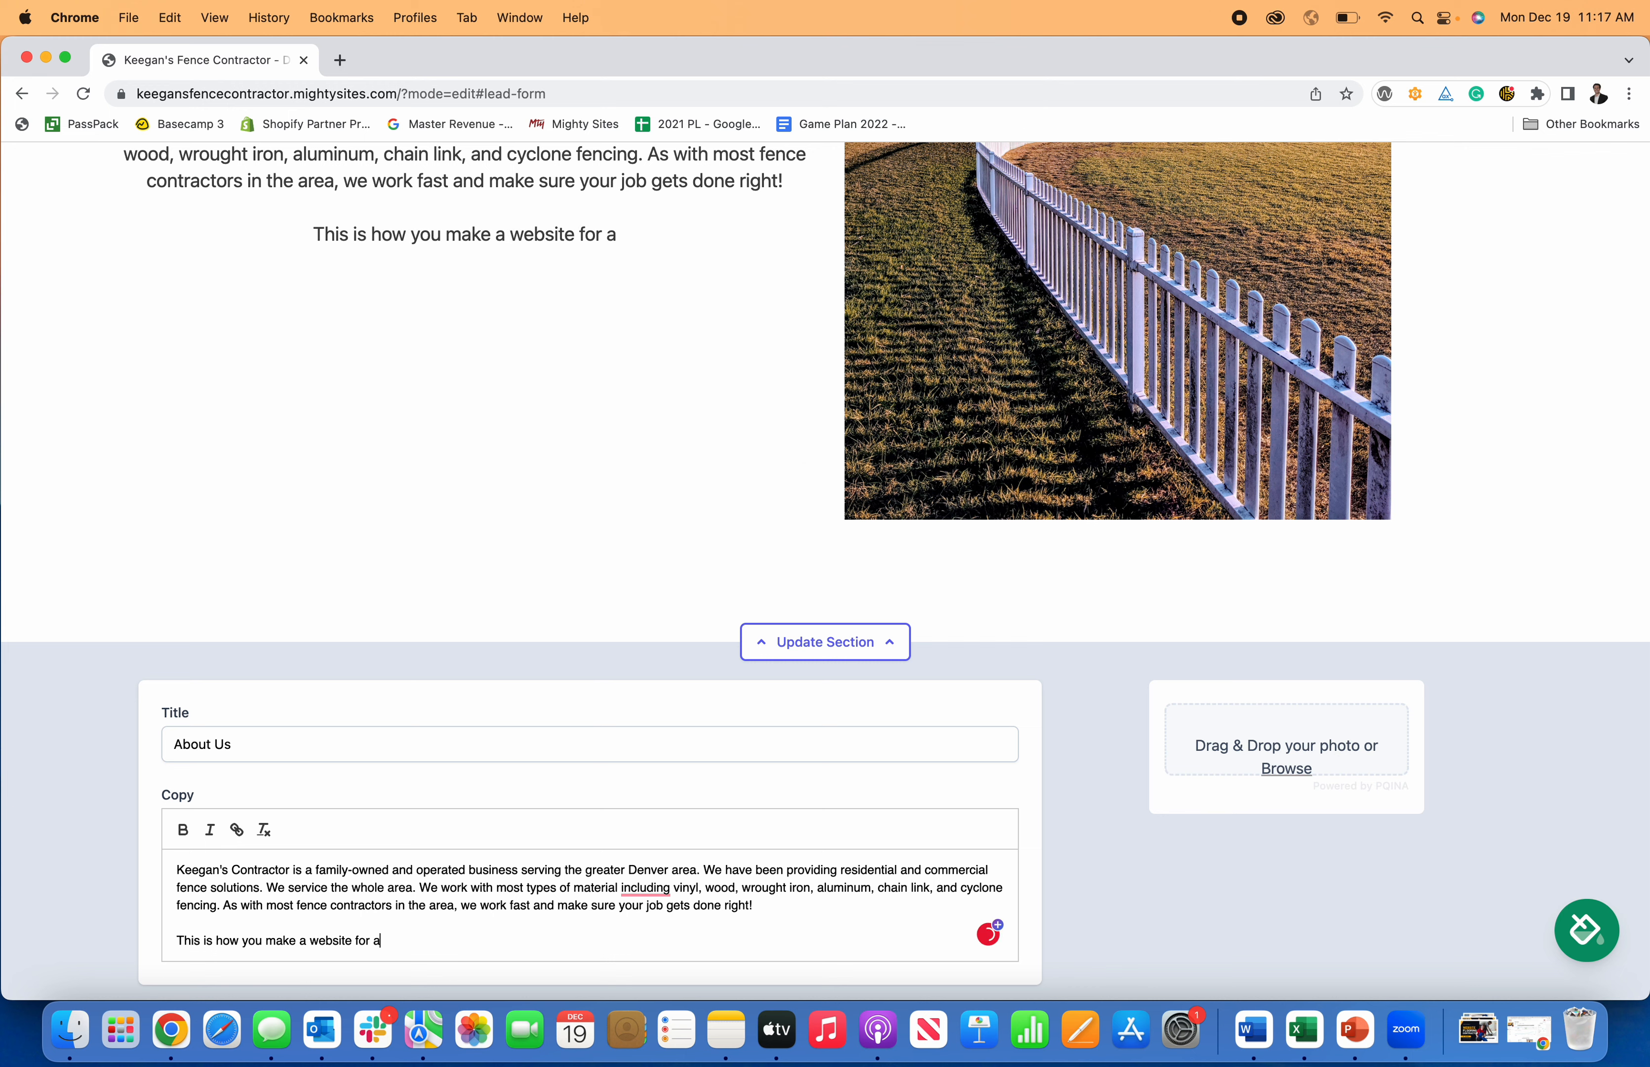
text( fence contra)
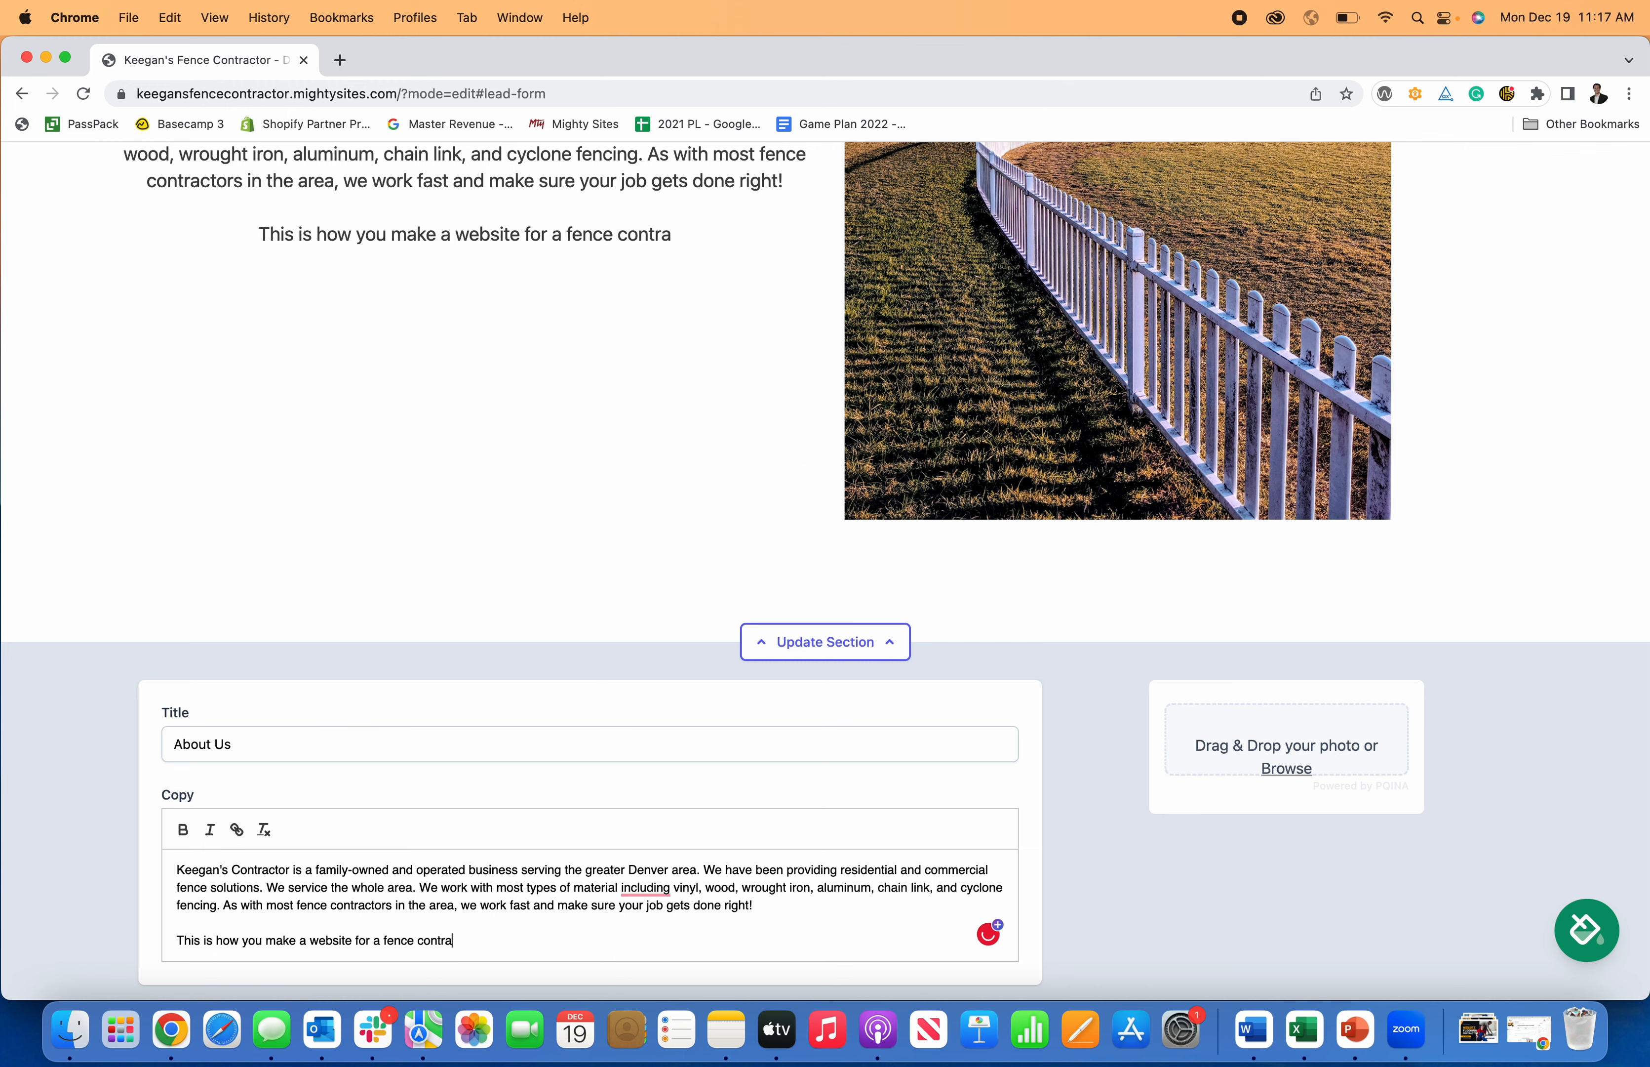
text(ctor.)
scroll(971, 578, down, 5)
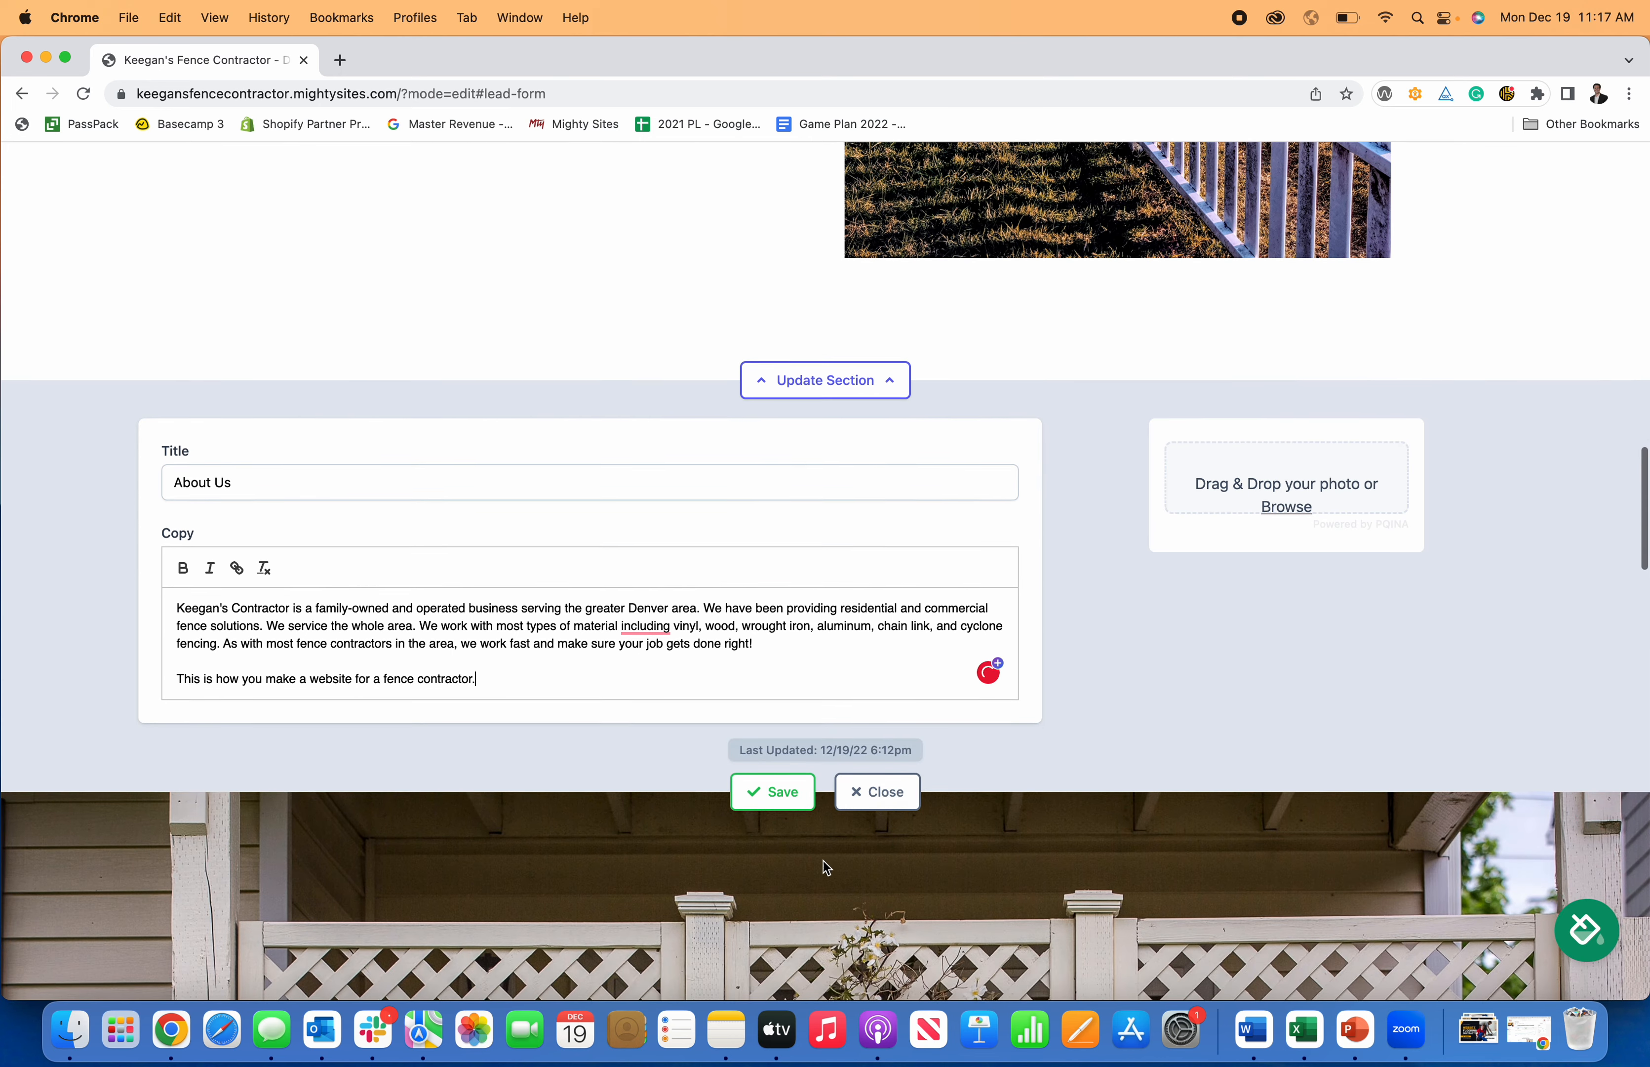
click(799, 798)
Close the About Us editor and scroll through the live page to the Get In Touch form.
click(877, 783)
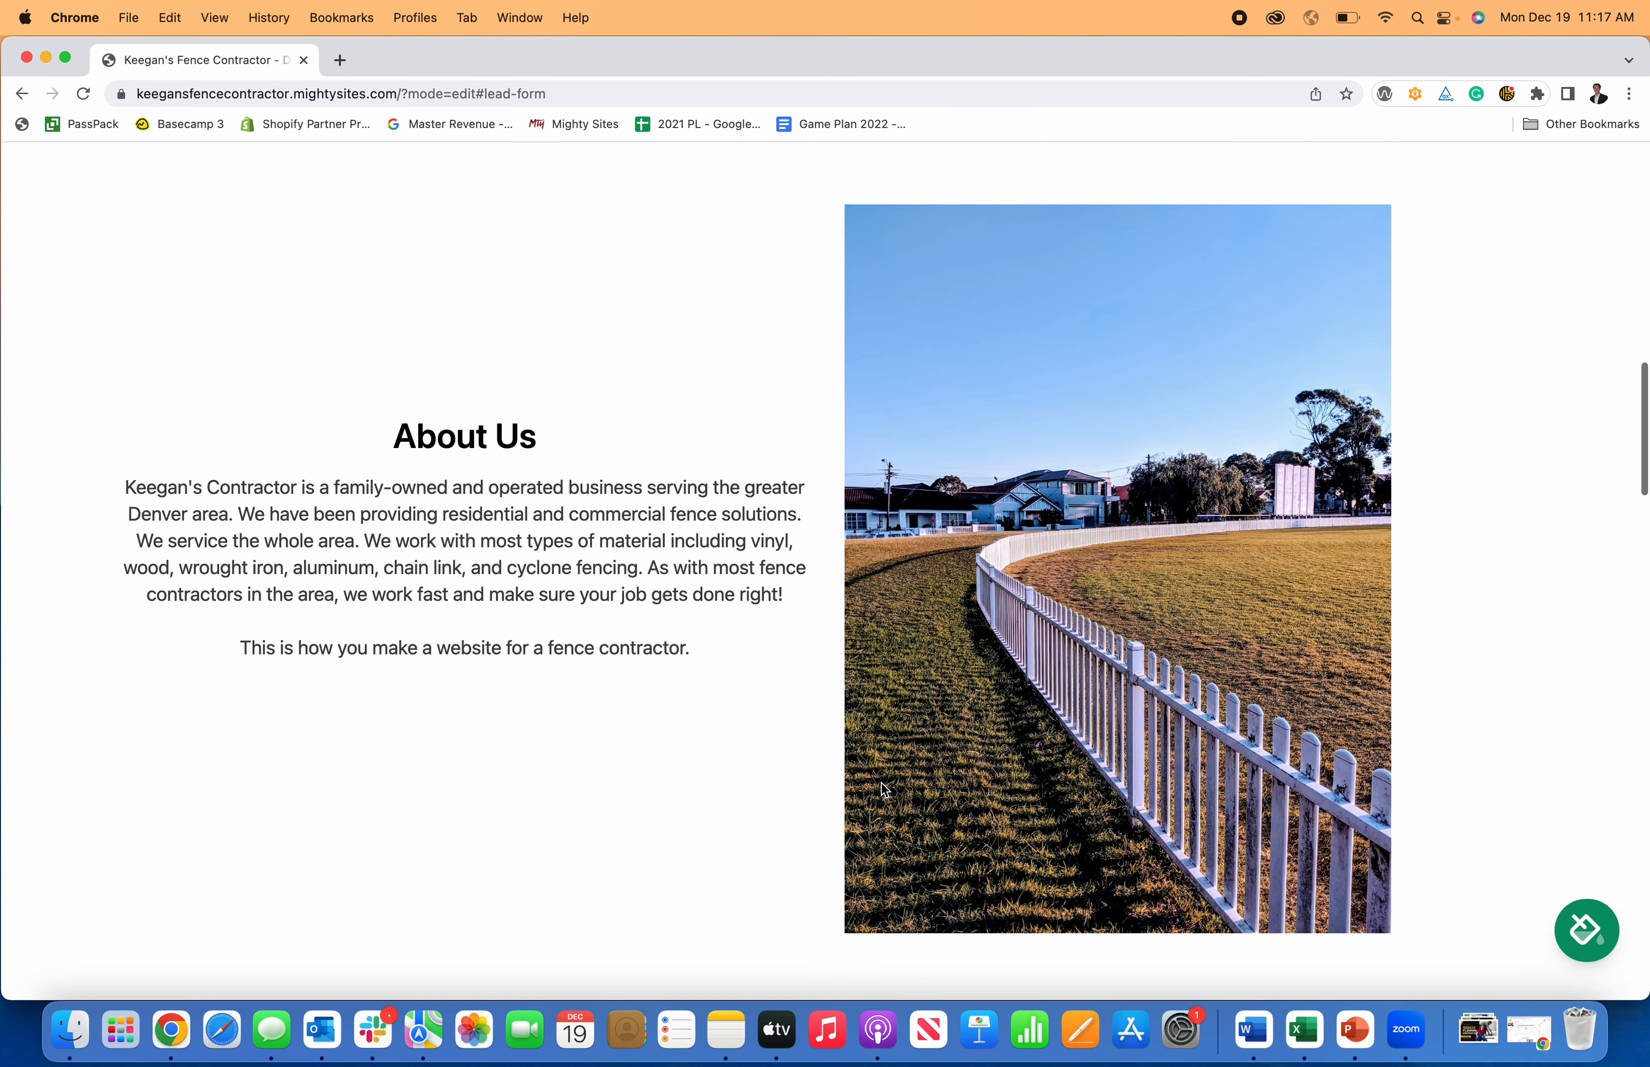
scroll(971, 597, down, 20)
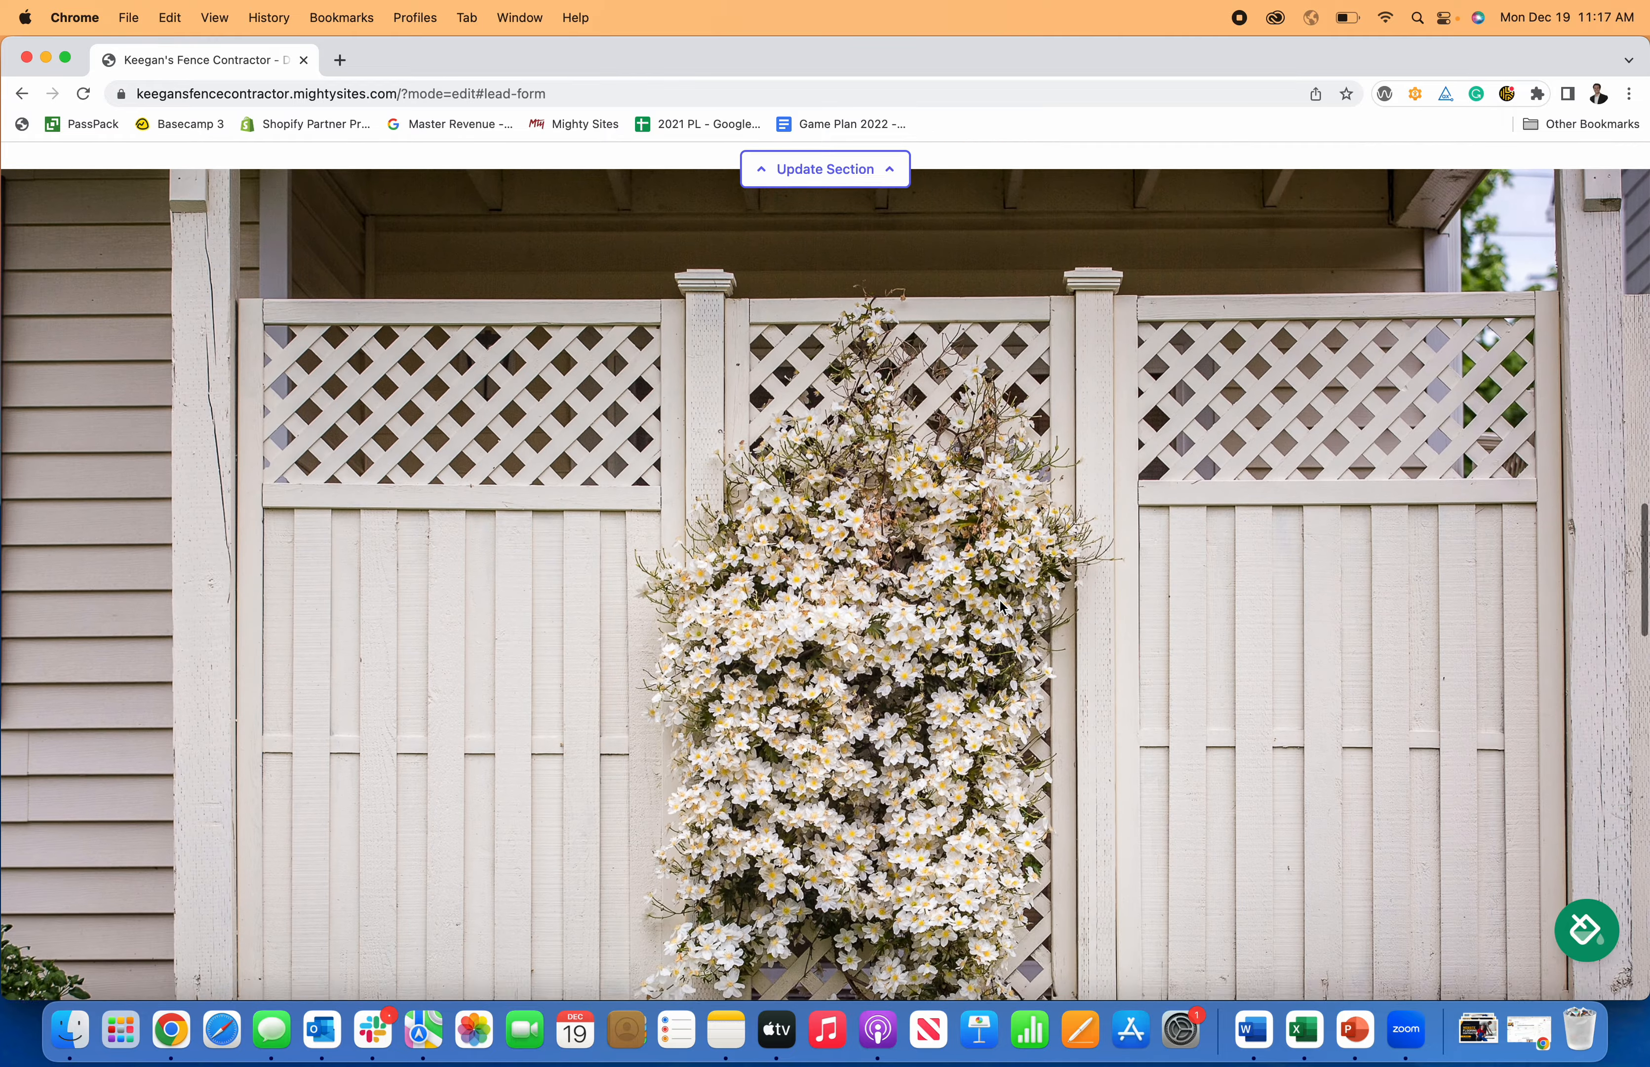
scroll(1000, 607, down, 15)
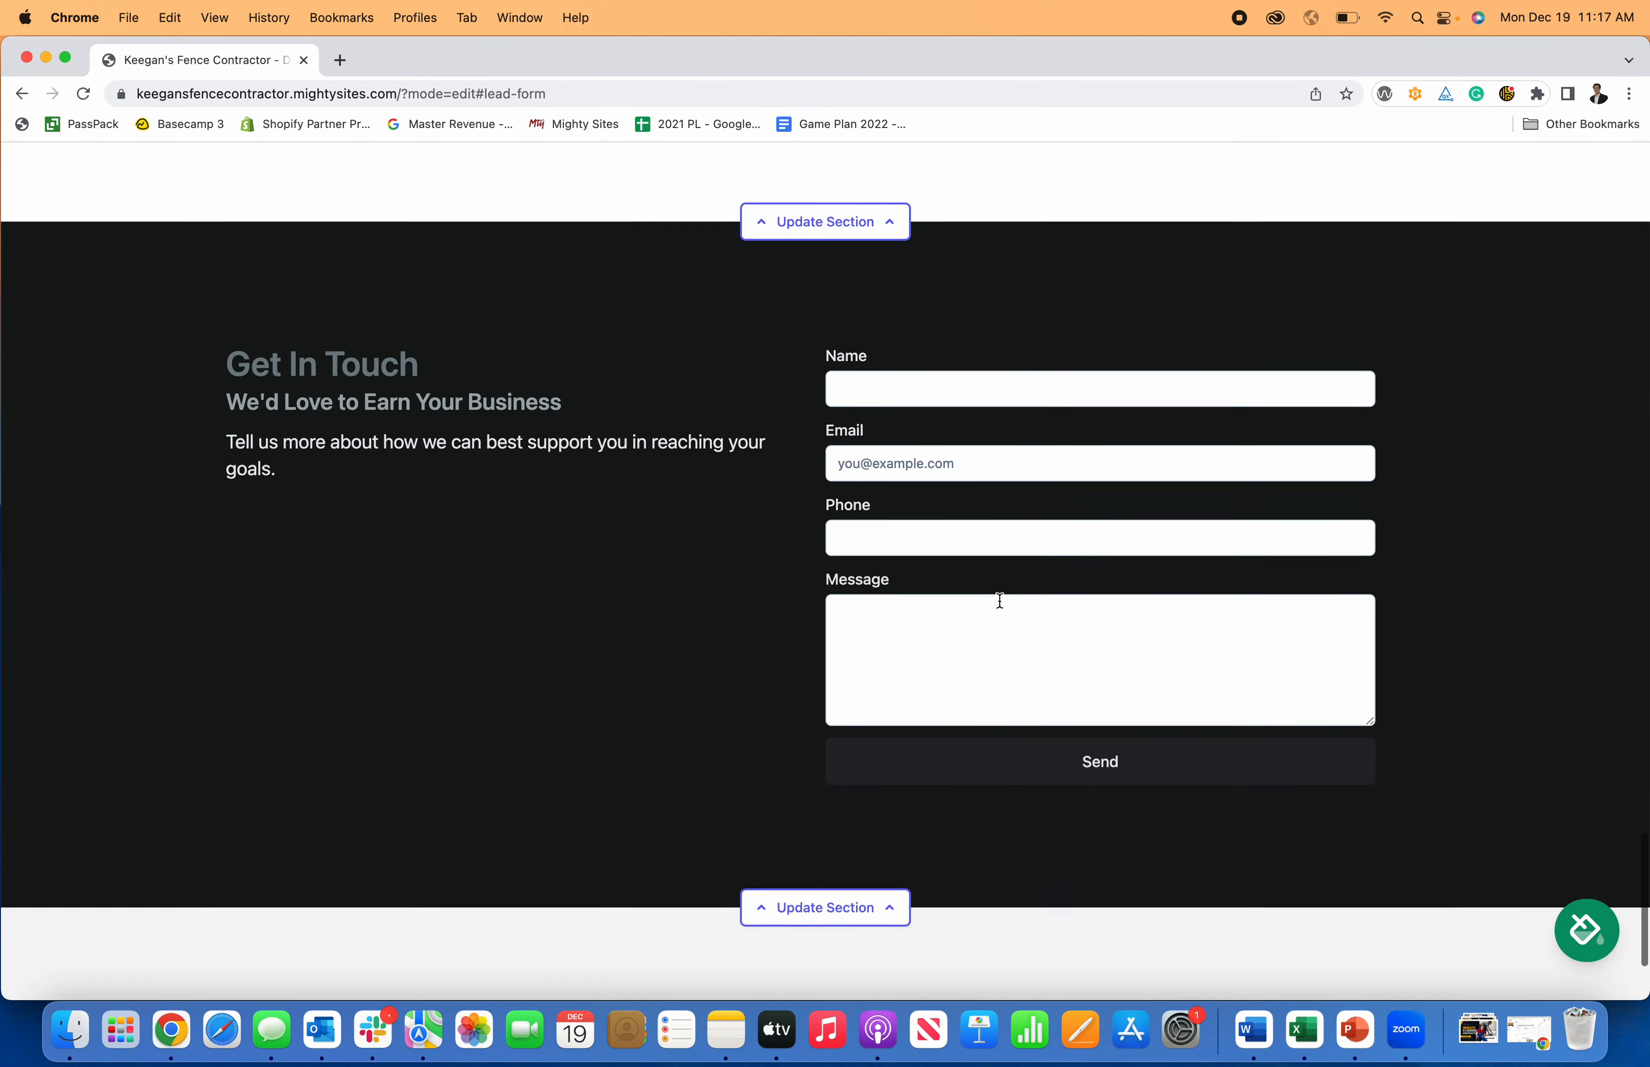
scroll(1001, 600, up, 8)
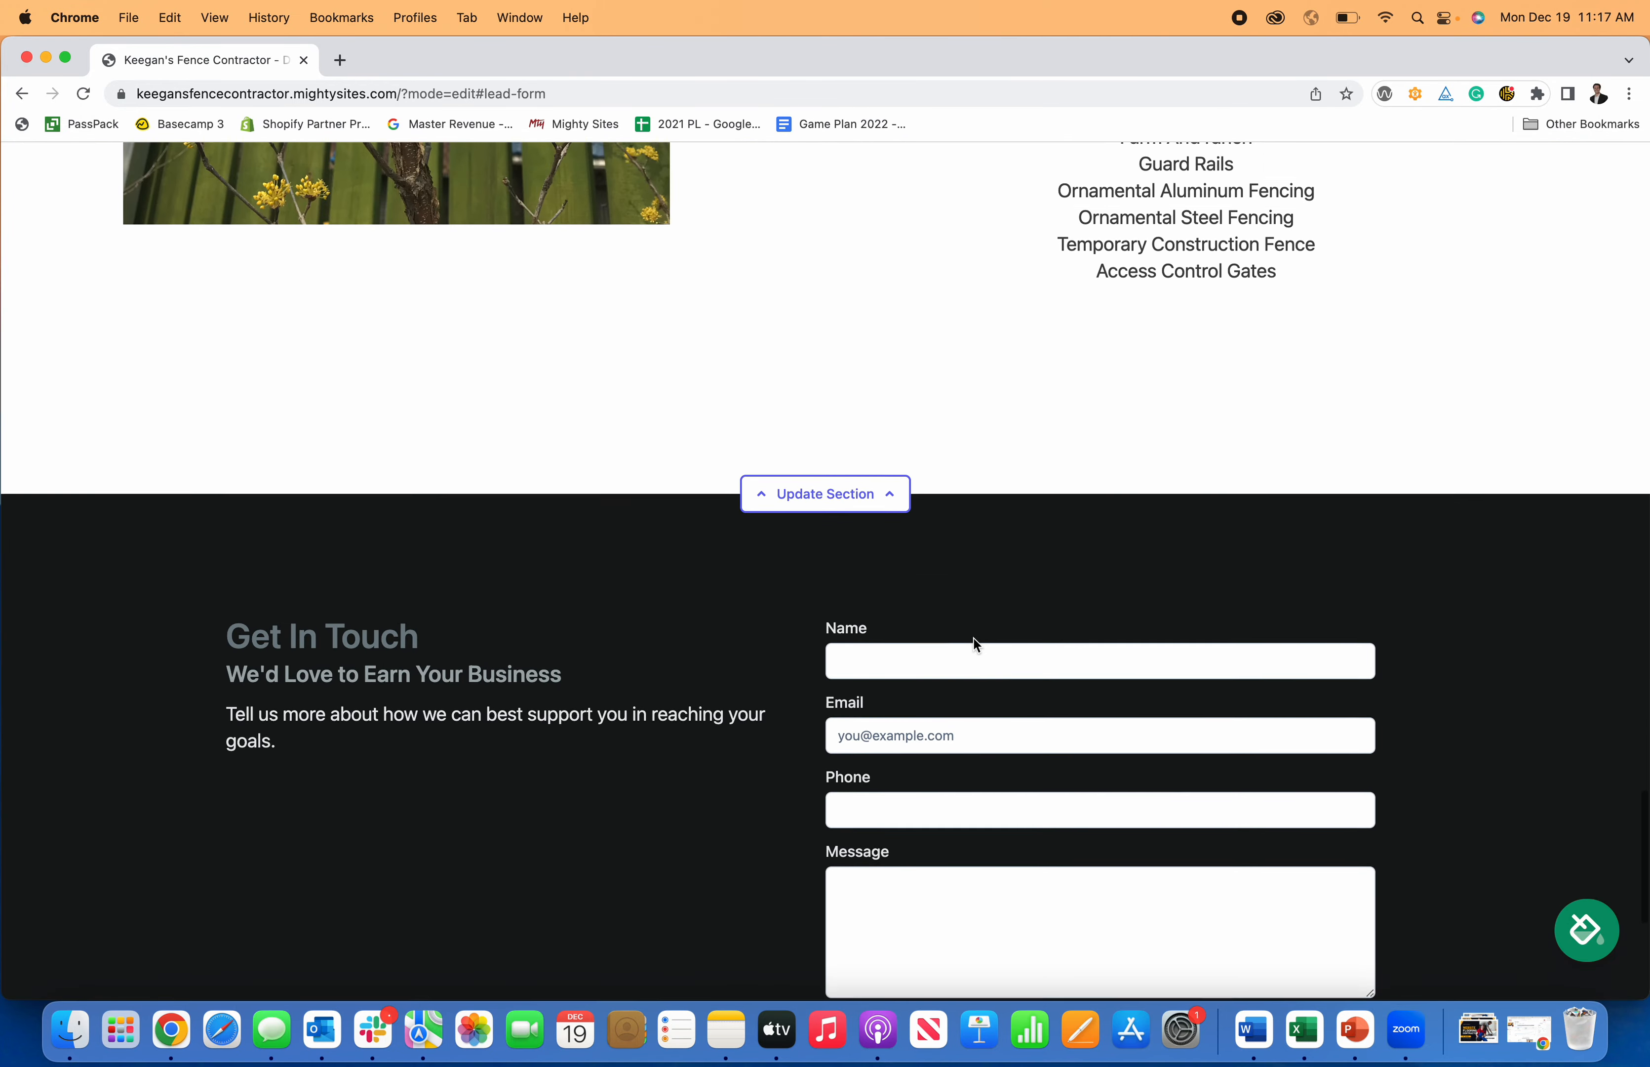
scroll(964, 648, down, 3)
scroll(966, 629, up, 20)
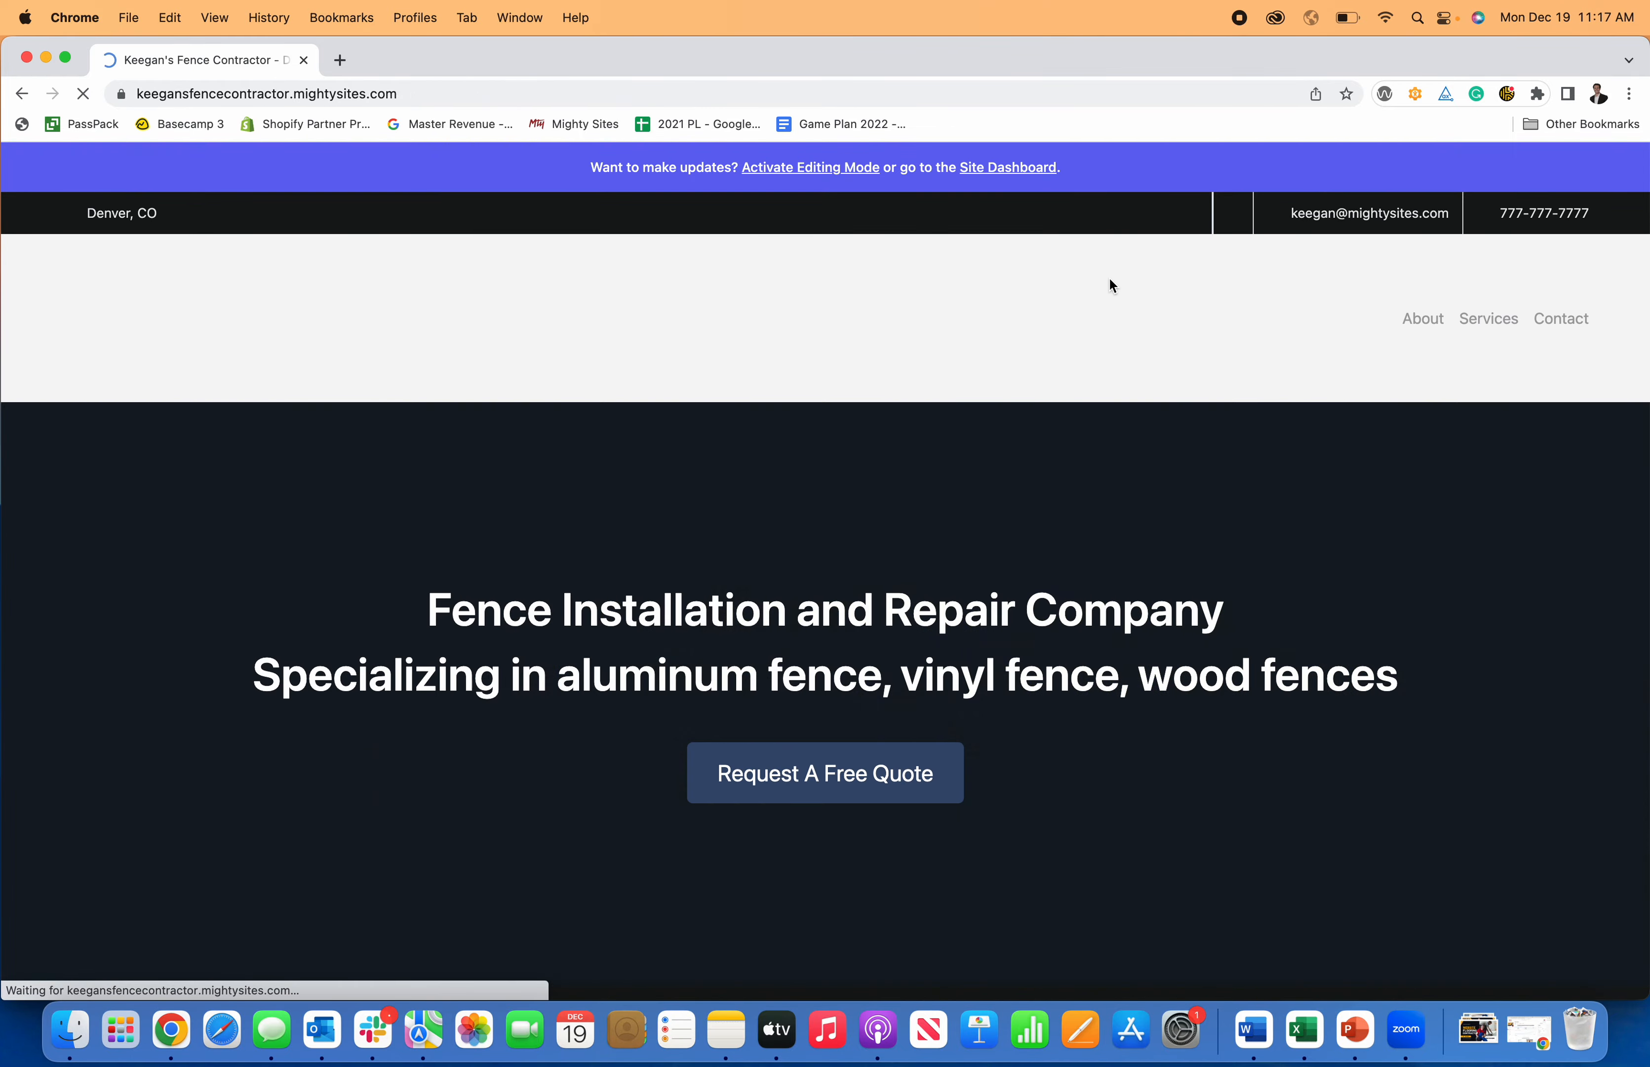
scroll(944, 414, down, 3)
scroll(947, 420, down, 2)
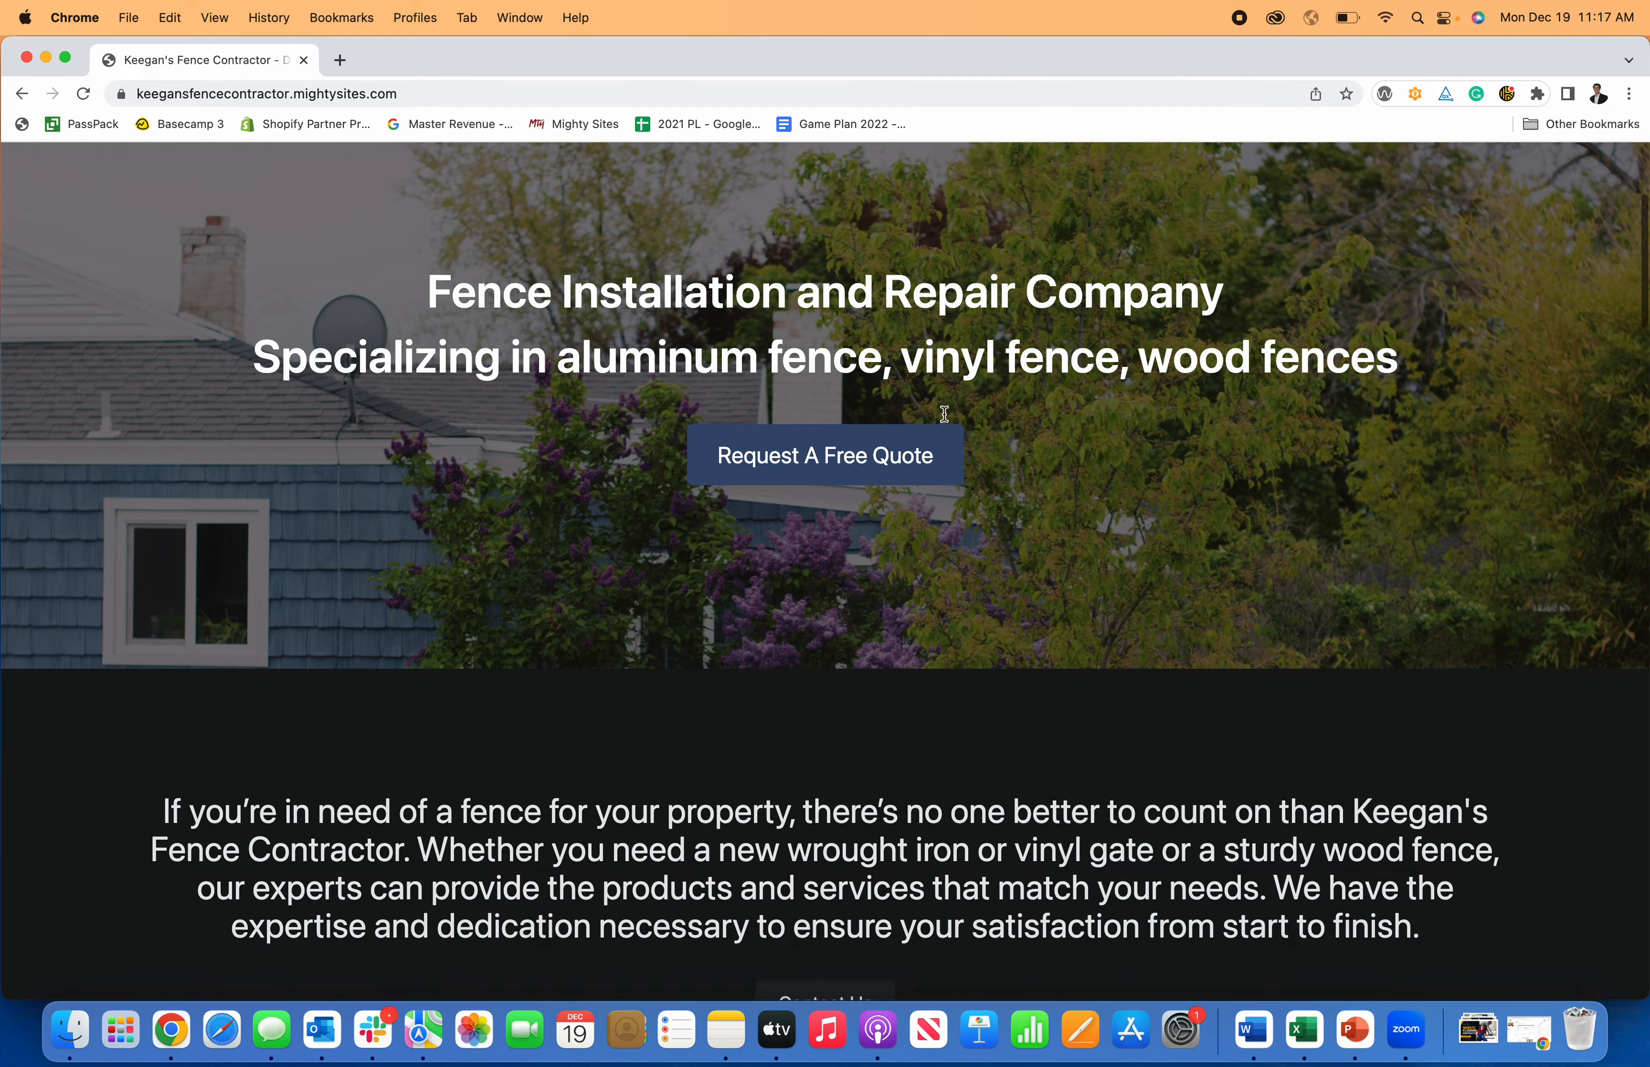
scroll(866, 413, up, 5)
scroll(797, 401, down, 10)
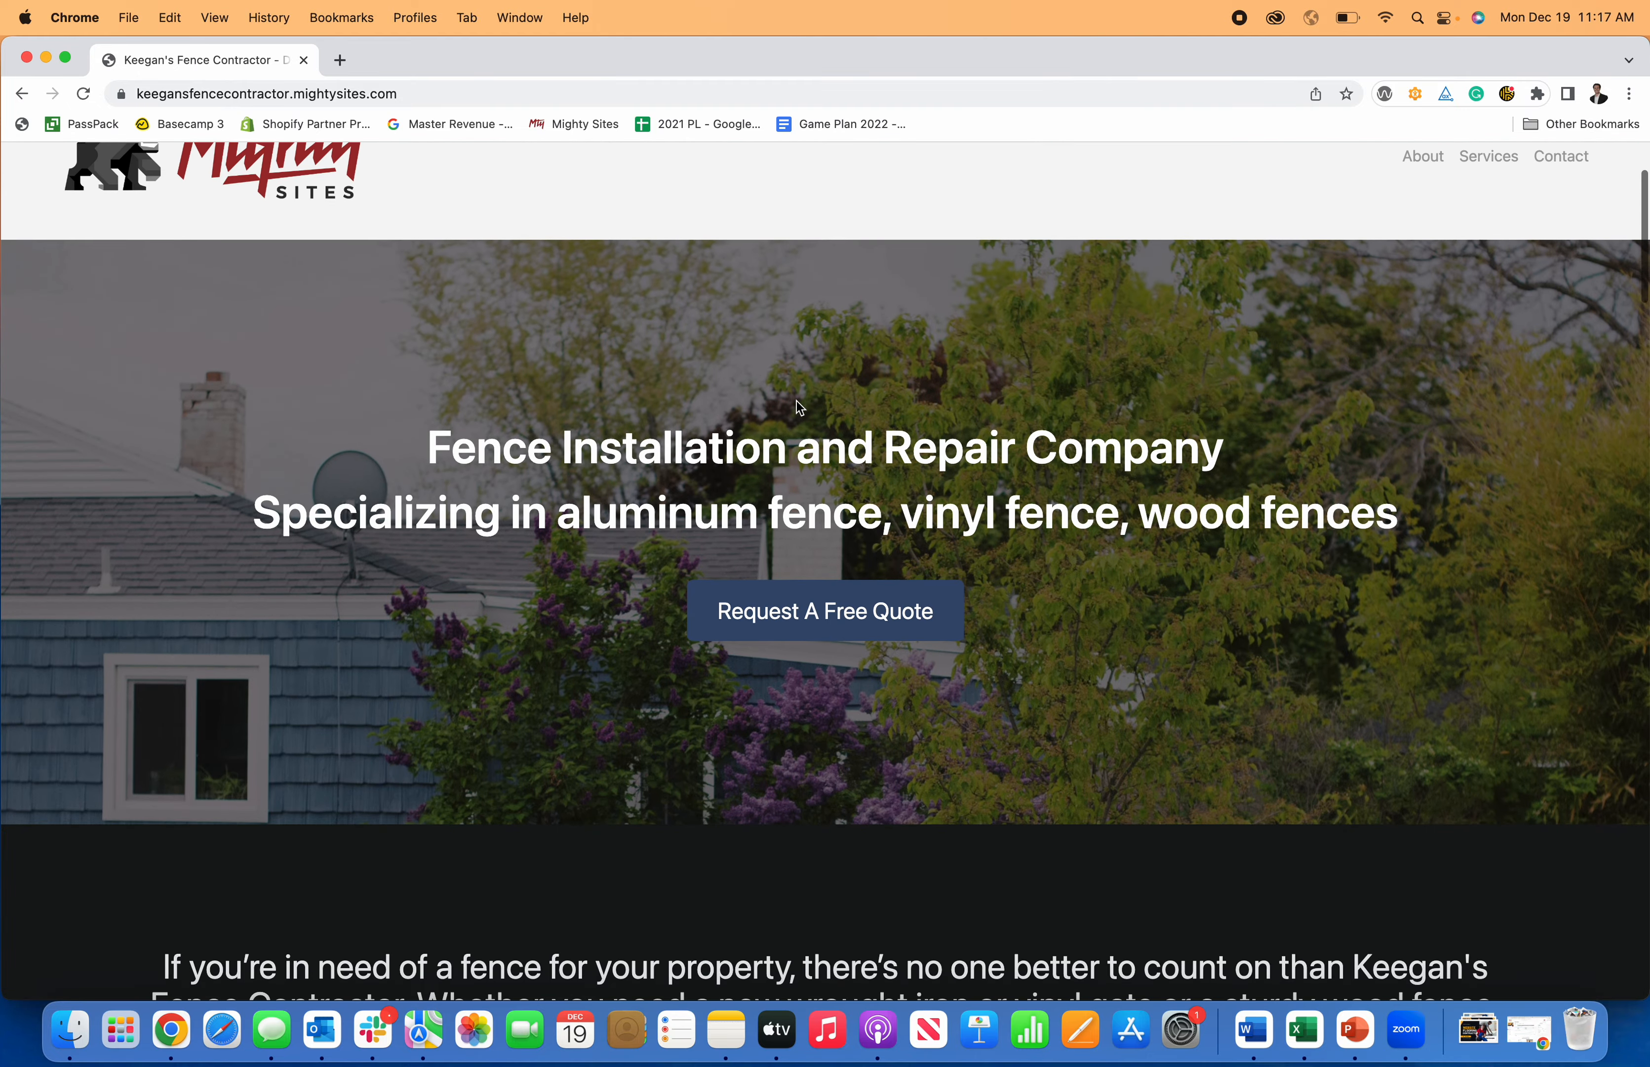
scroll(799, 408, down, 15)
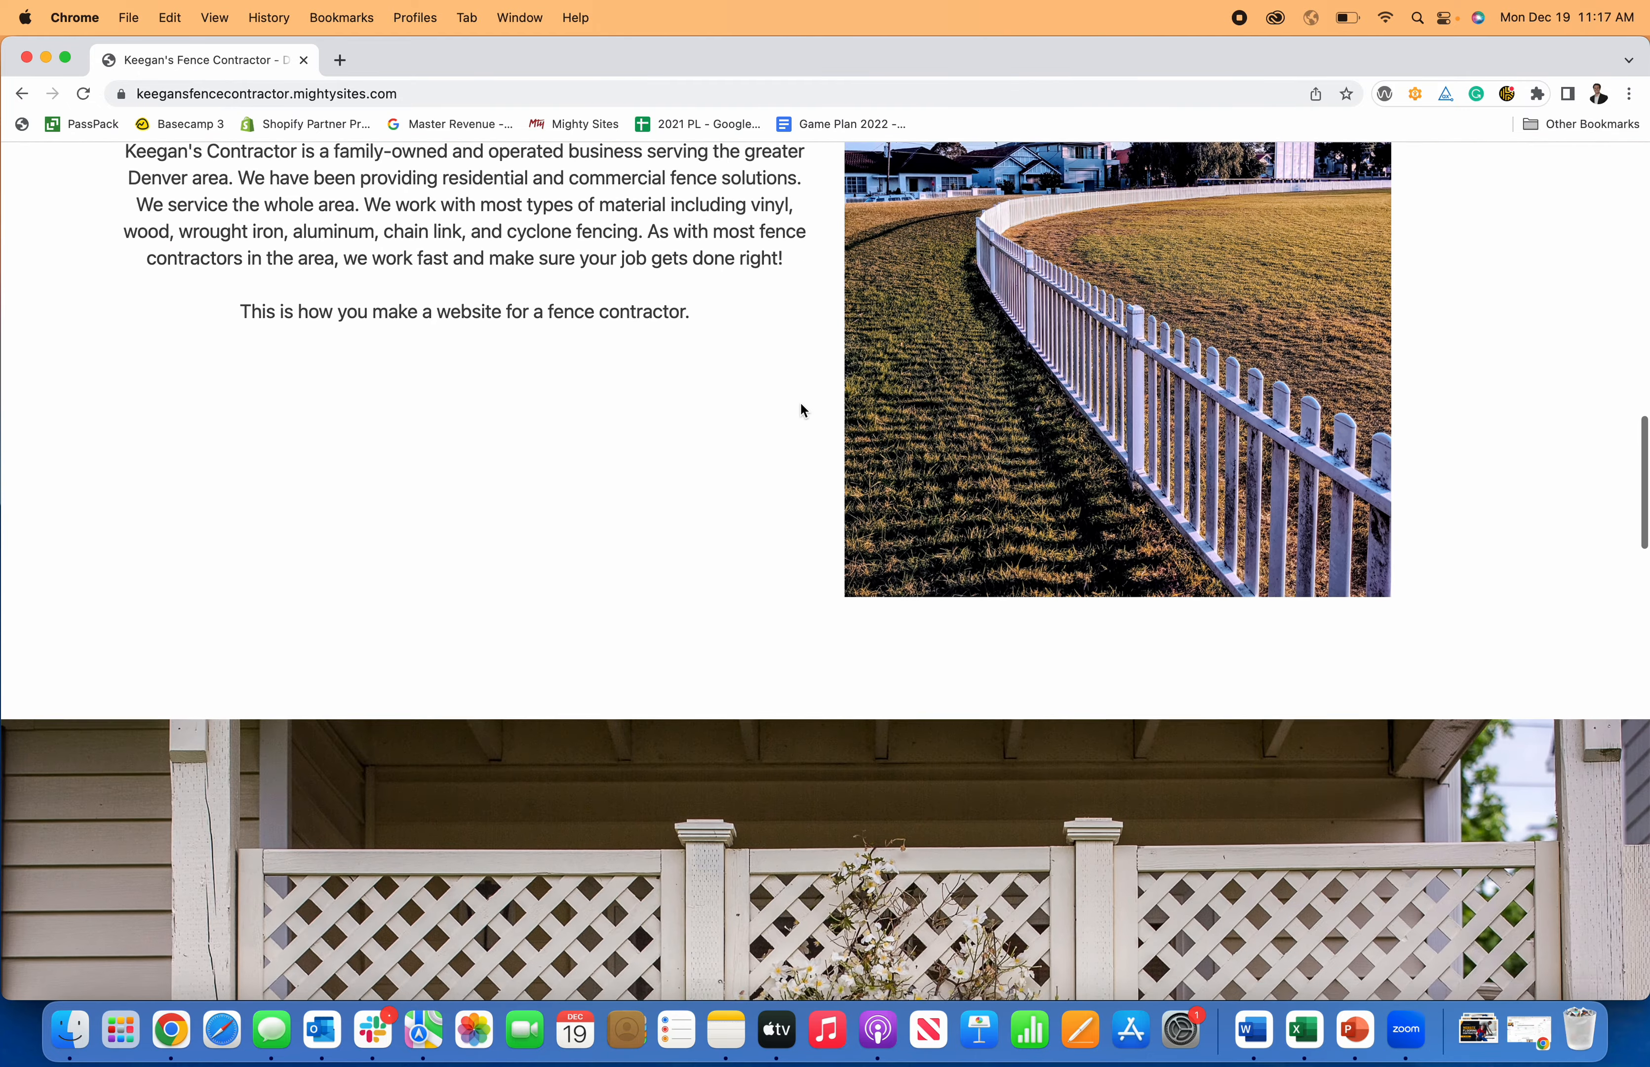
scroll(803, 410, down, 15)
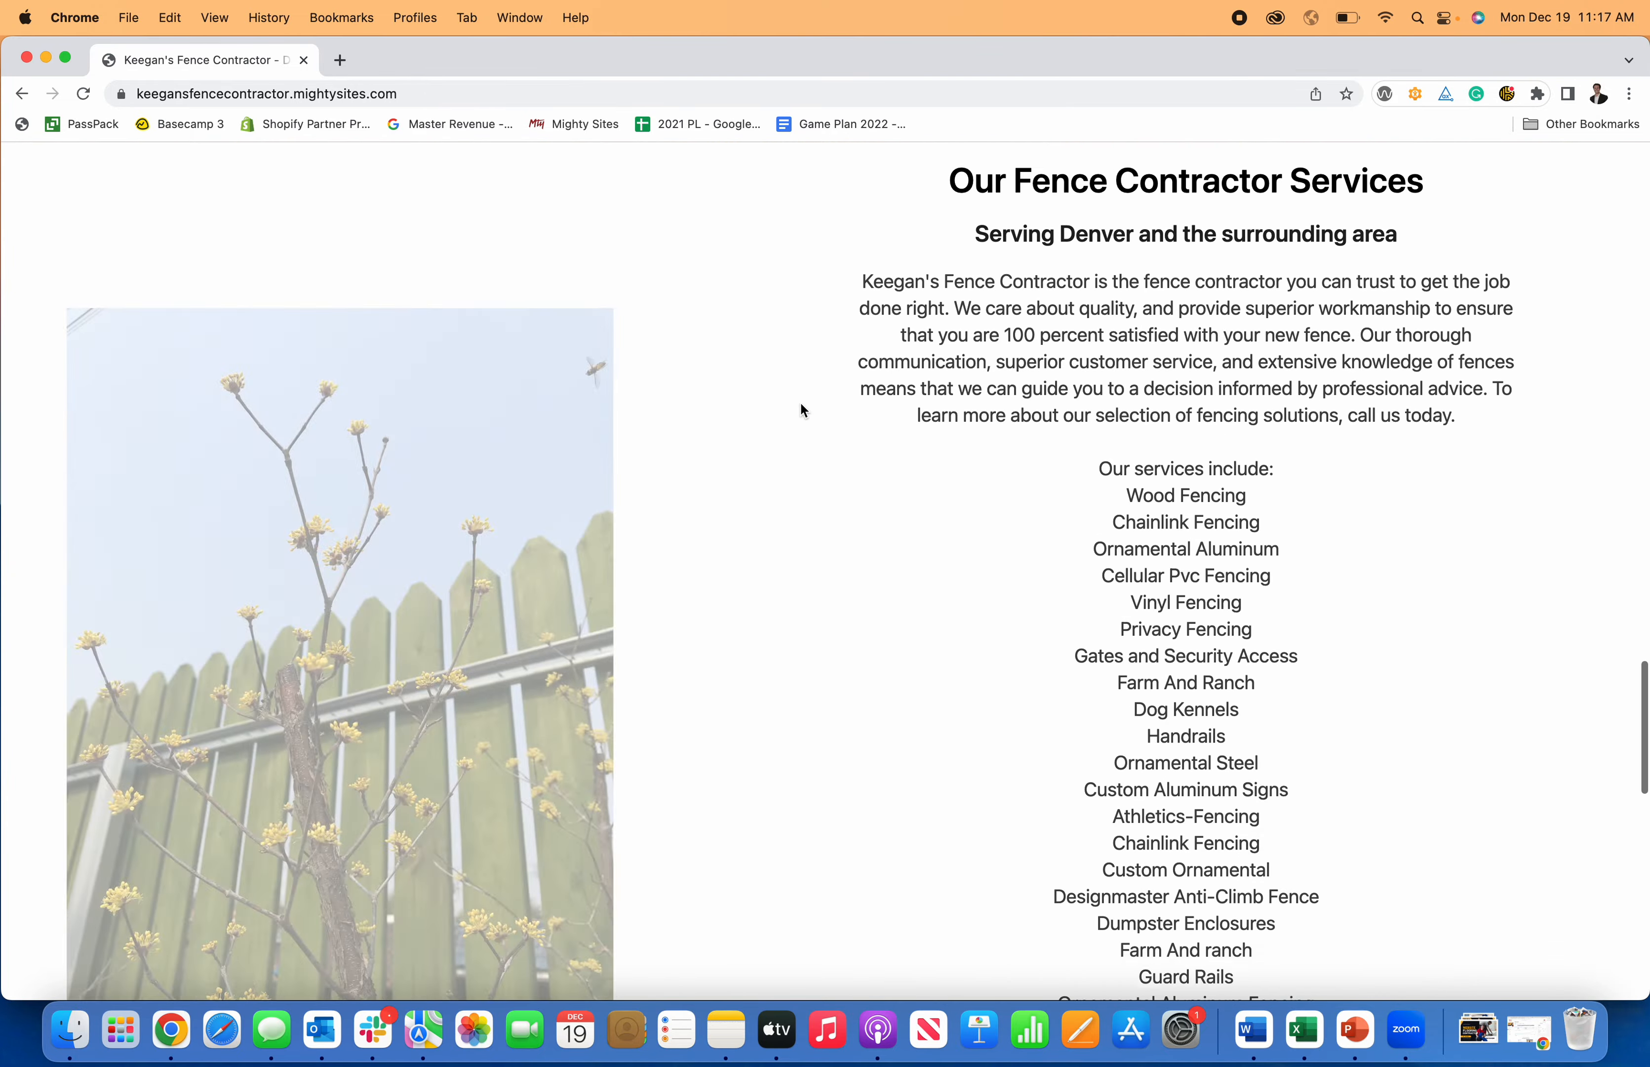
scroll(803, 410, down, 4)
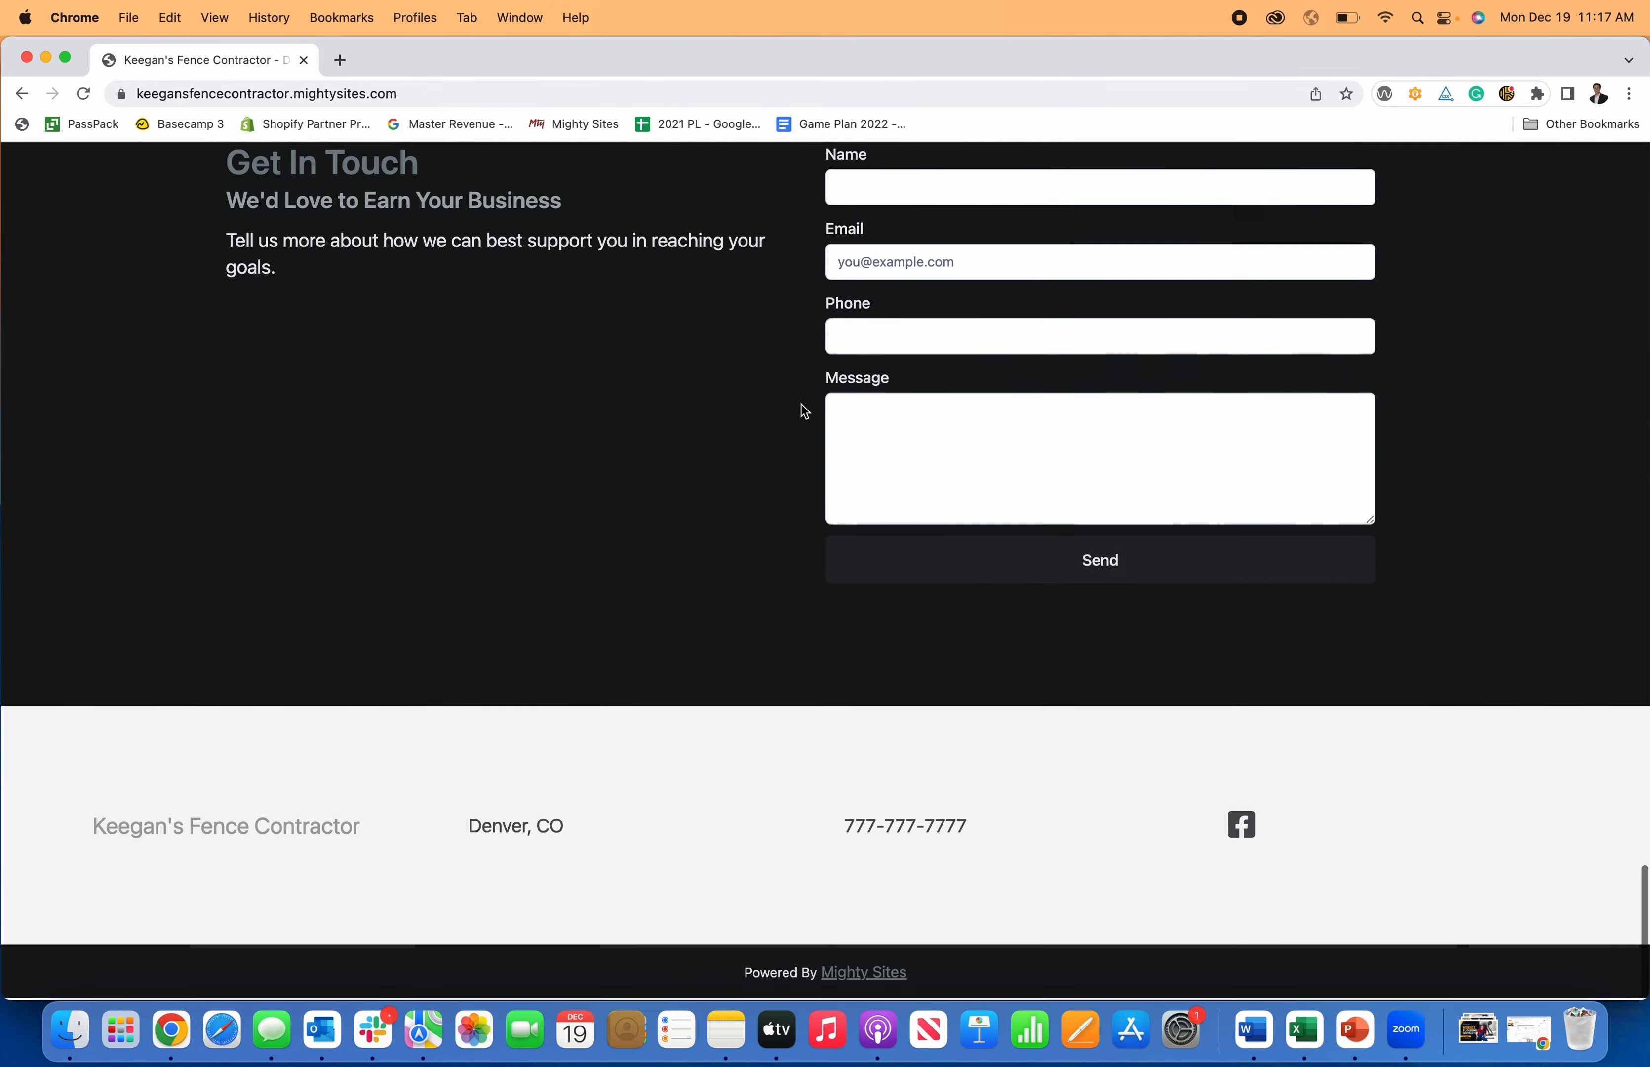
scroll(806, 420, up, 20)
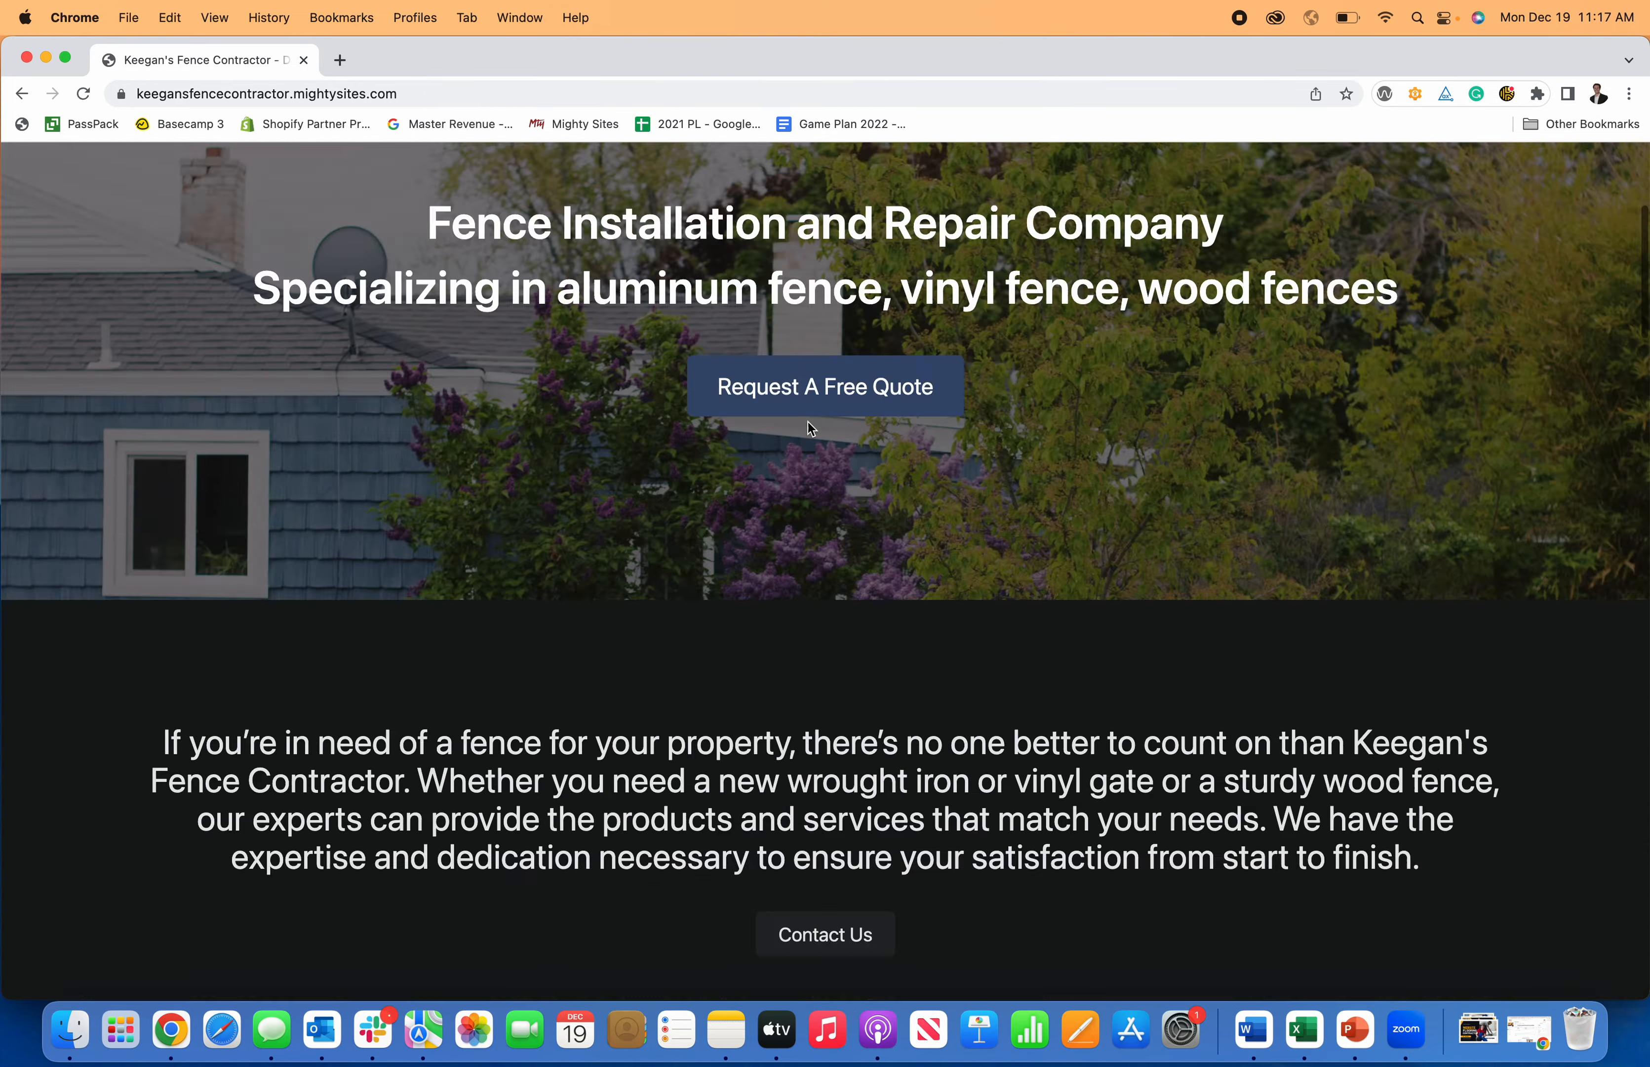
scroll(808, 422, up, 3)
scroll(810, 430, down, 20)
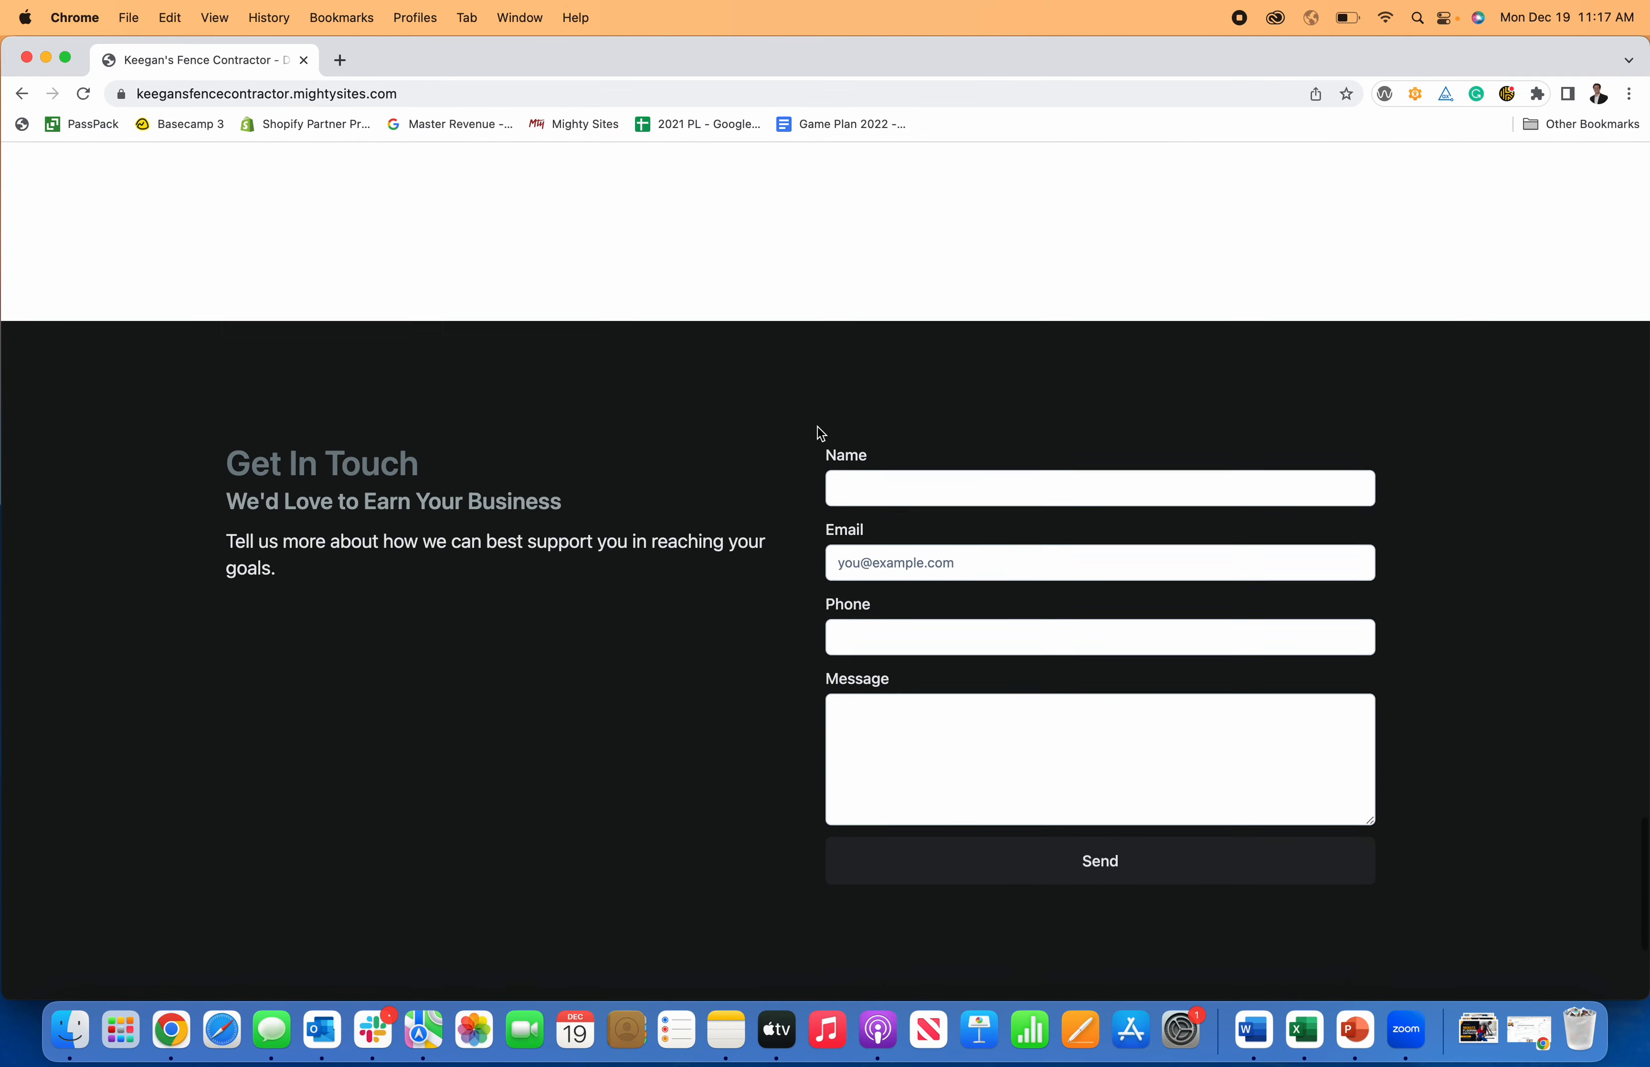
Fill in a name, e-mail, phone and 'I would like to build a new fence.', then send.
click(890, 450)
text(Keegan)
key(Tab)
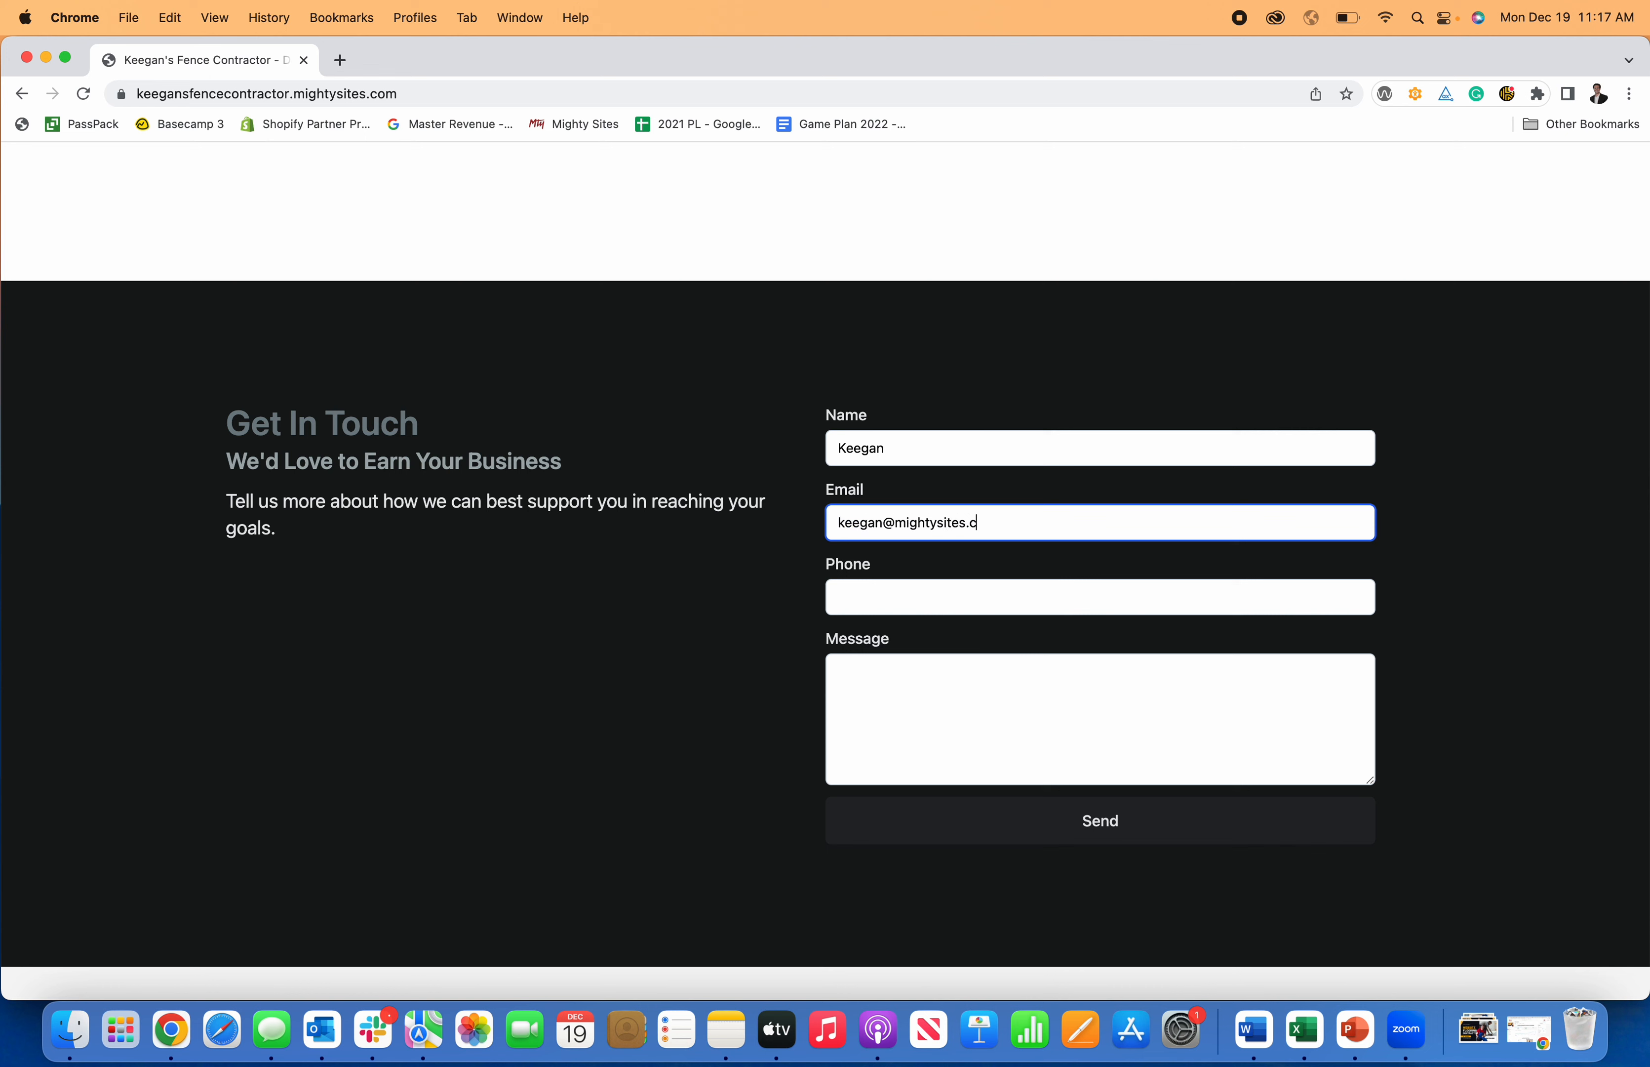
key(Tab)
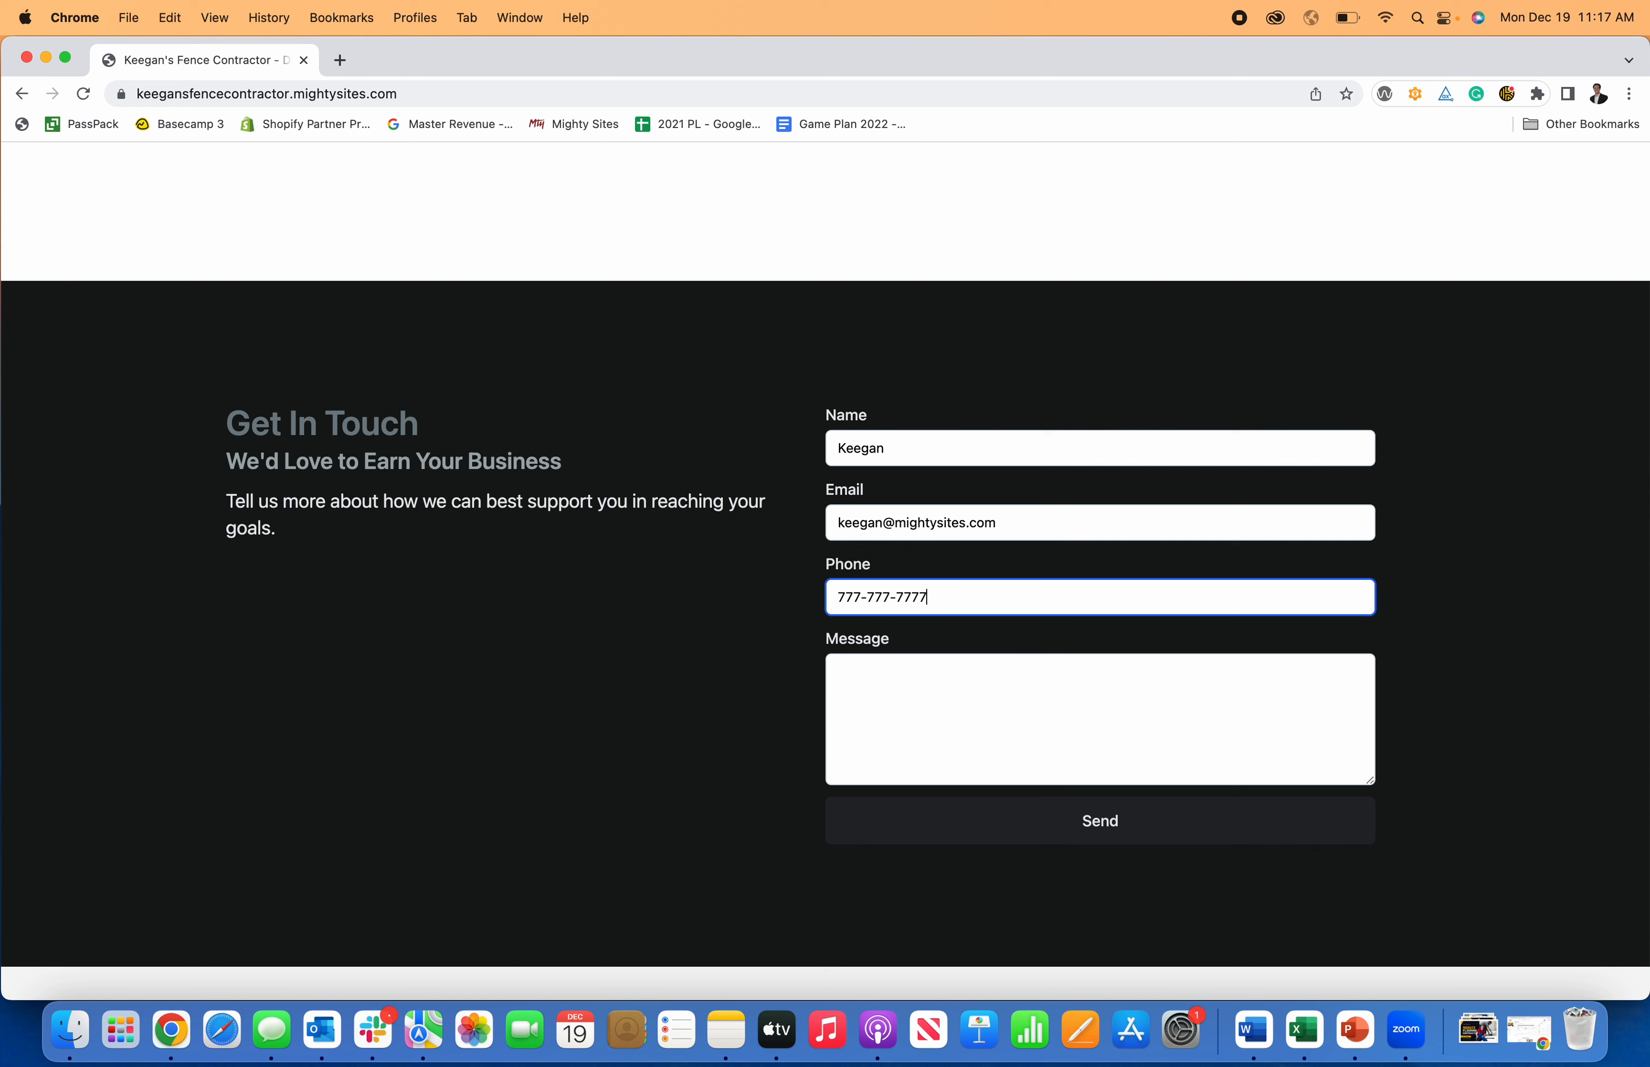
click(962, 700)
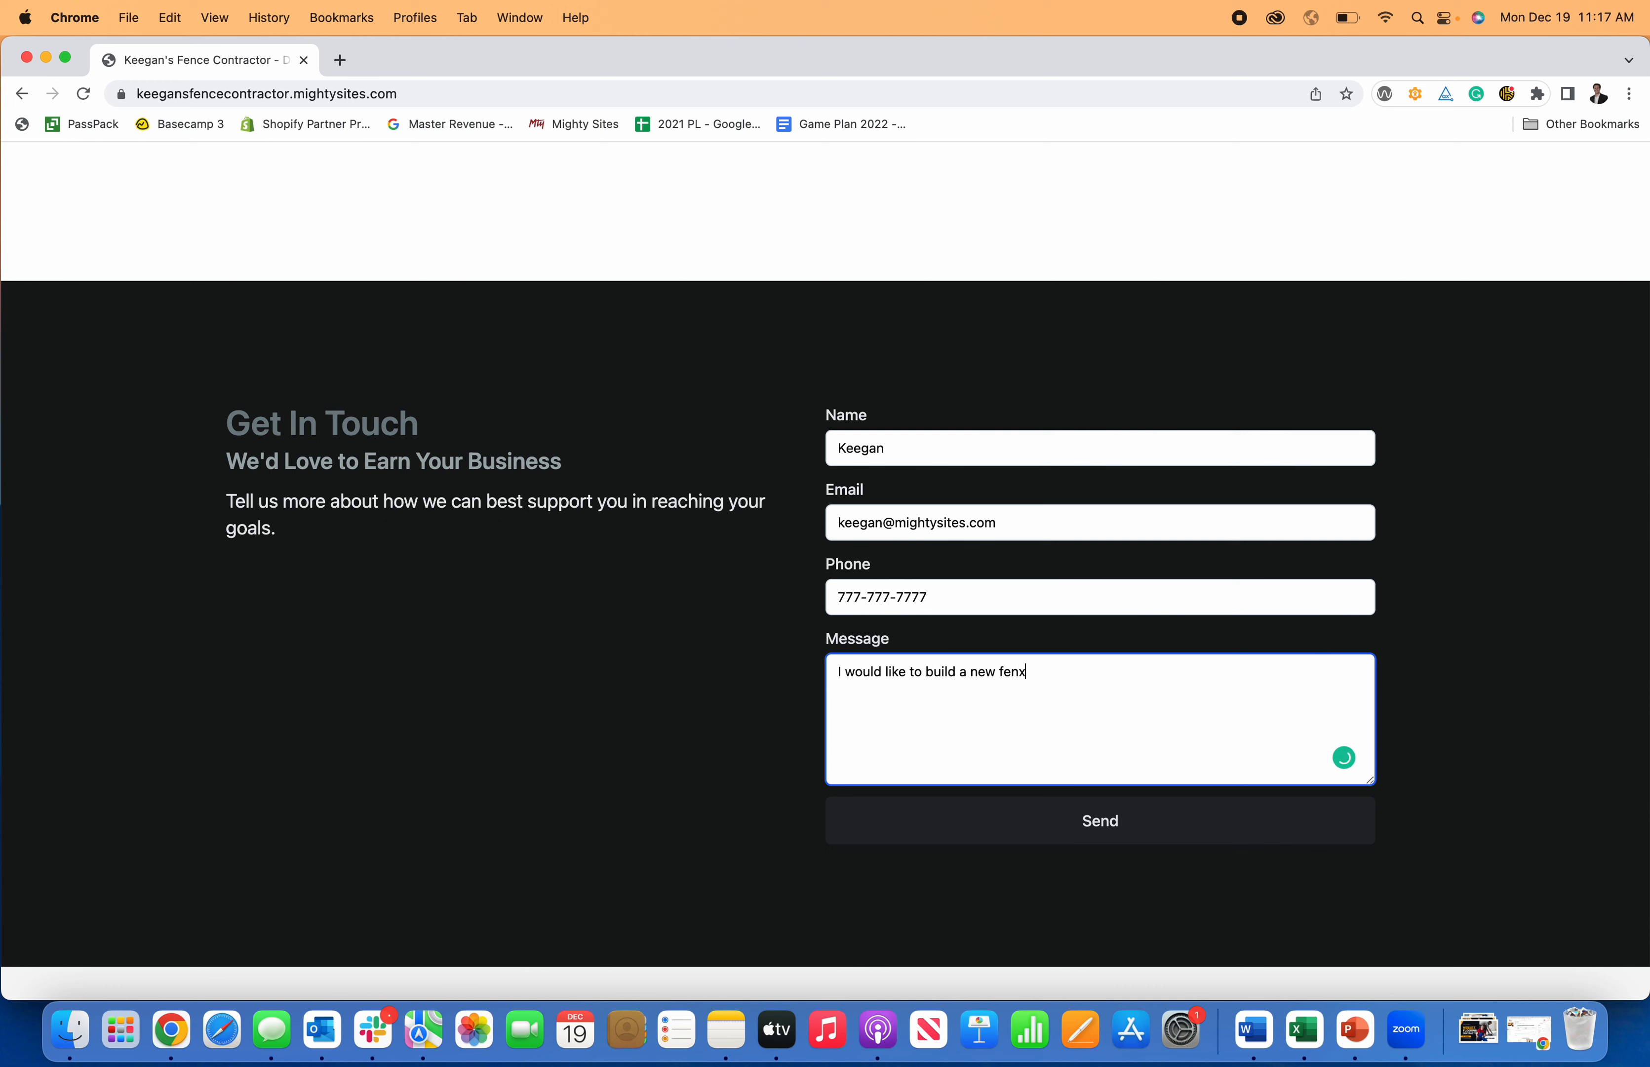
click(1066, 824)
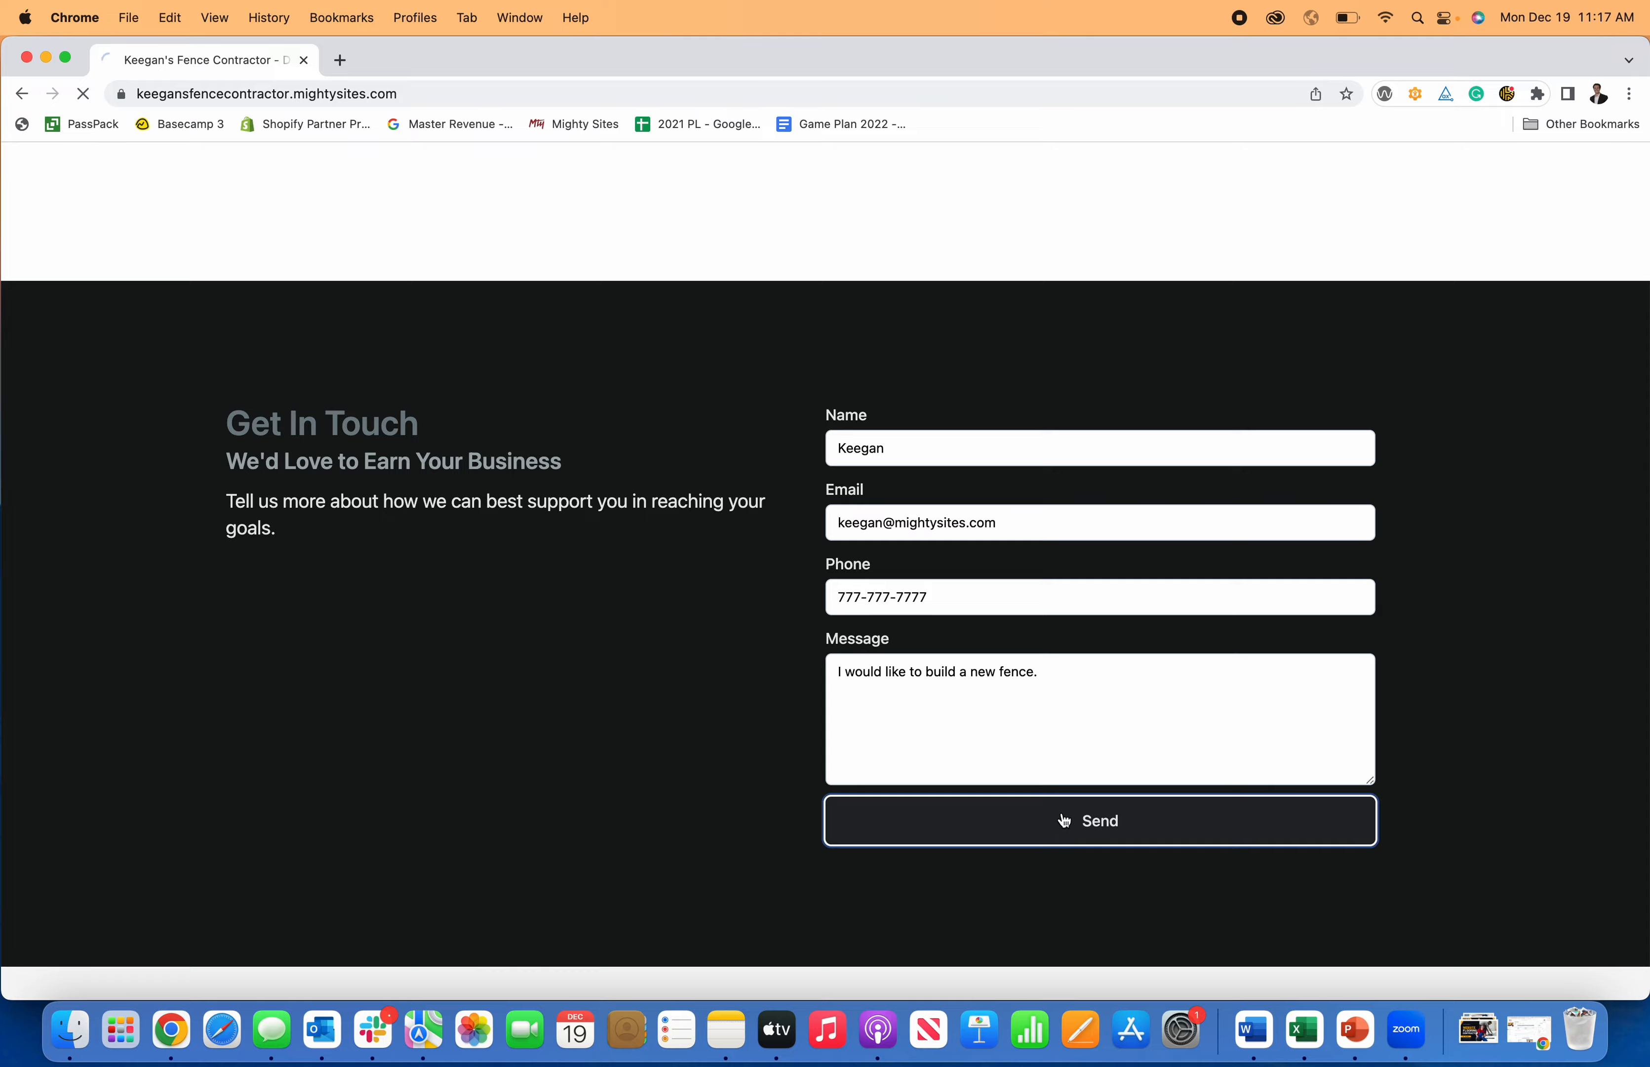
Visit the Site Dashboard, reopen the site, stop editing, and return to the dashboard.
scroll(827, 473, up, 10)
scroll(825, 464, up, 15)
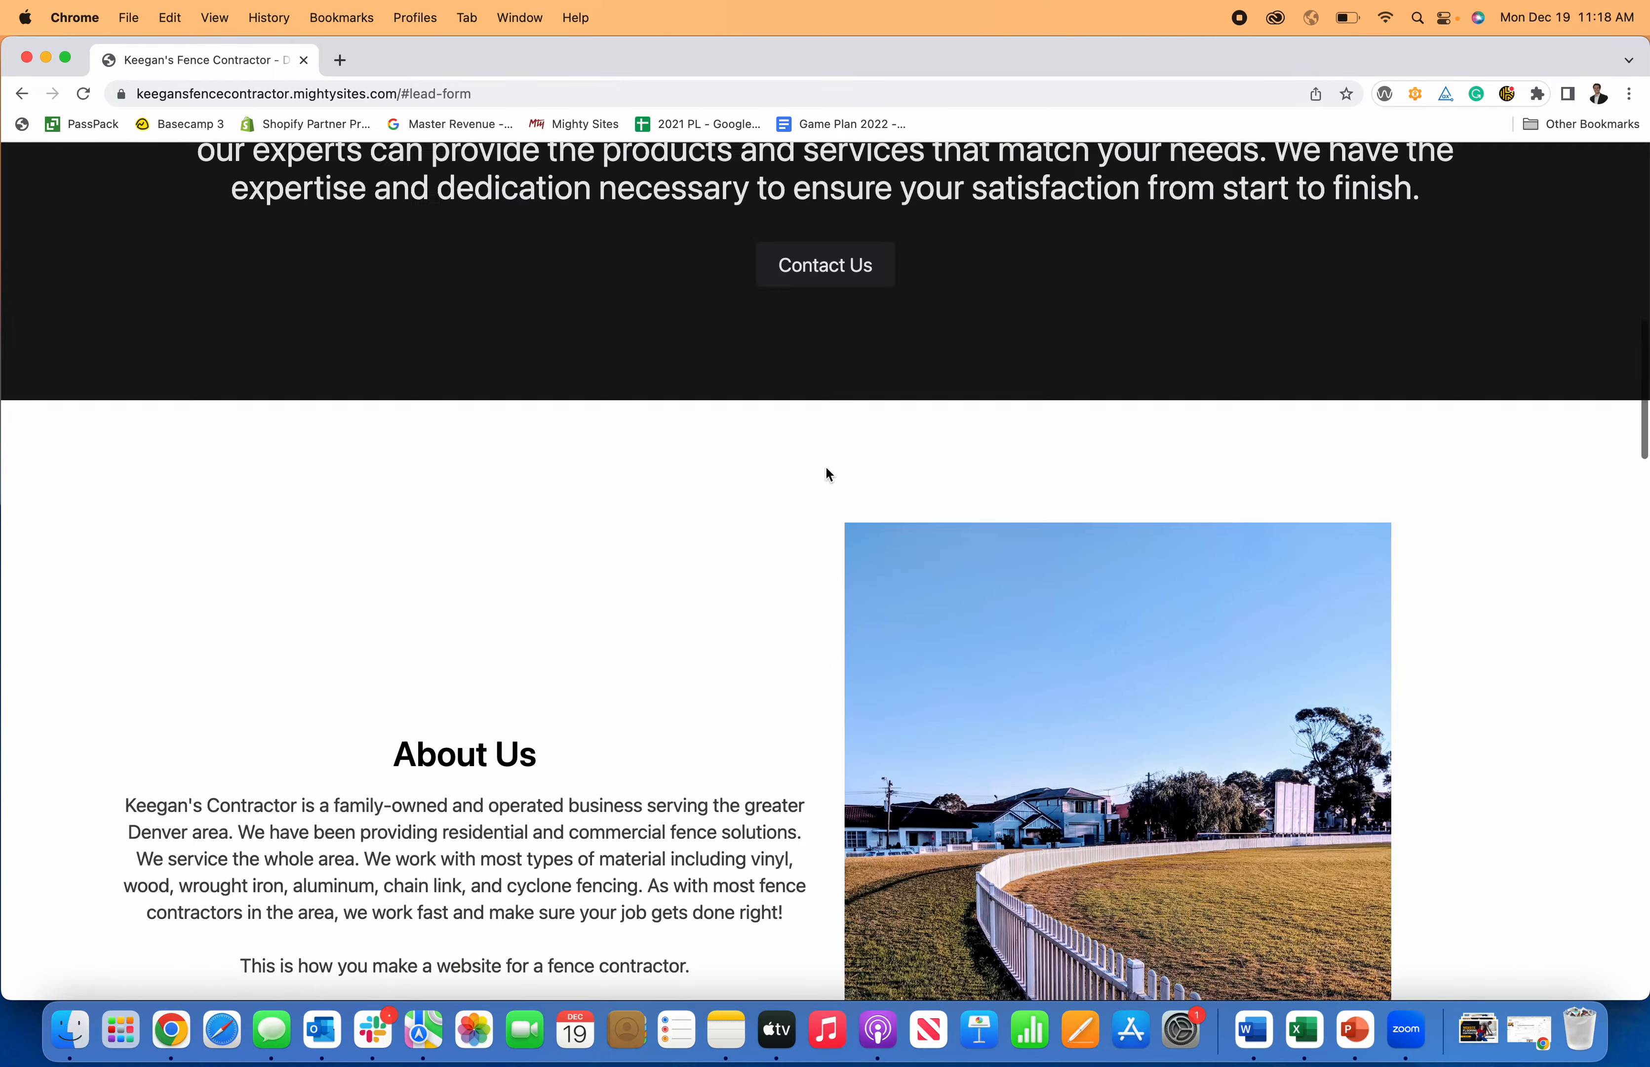
click(974, 174)
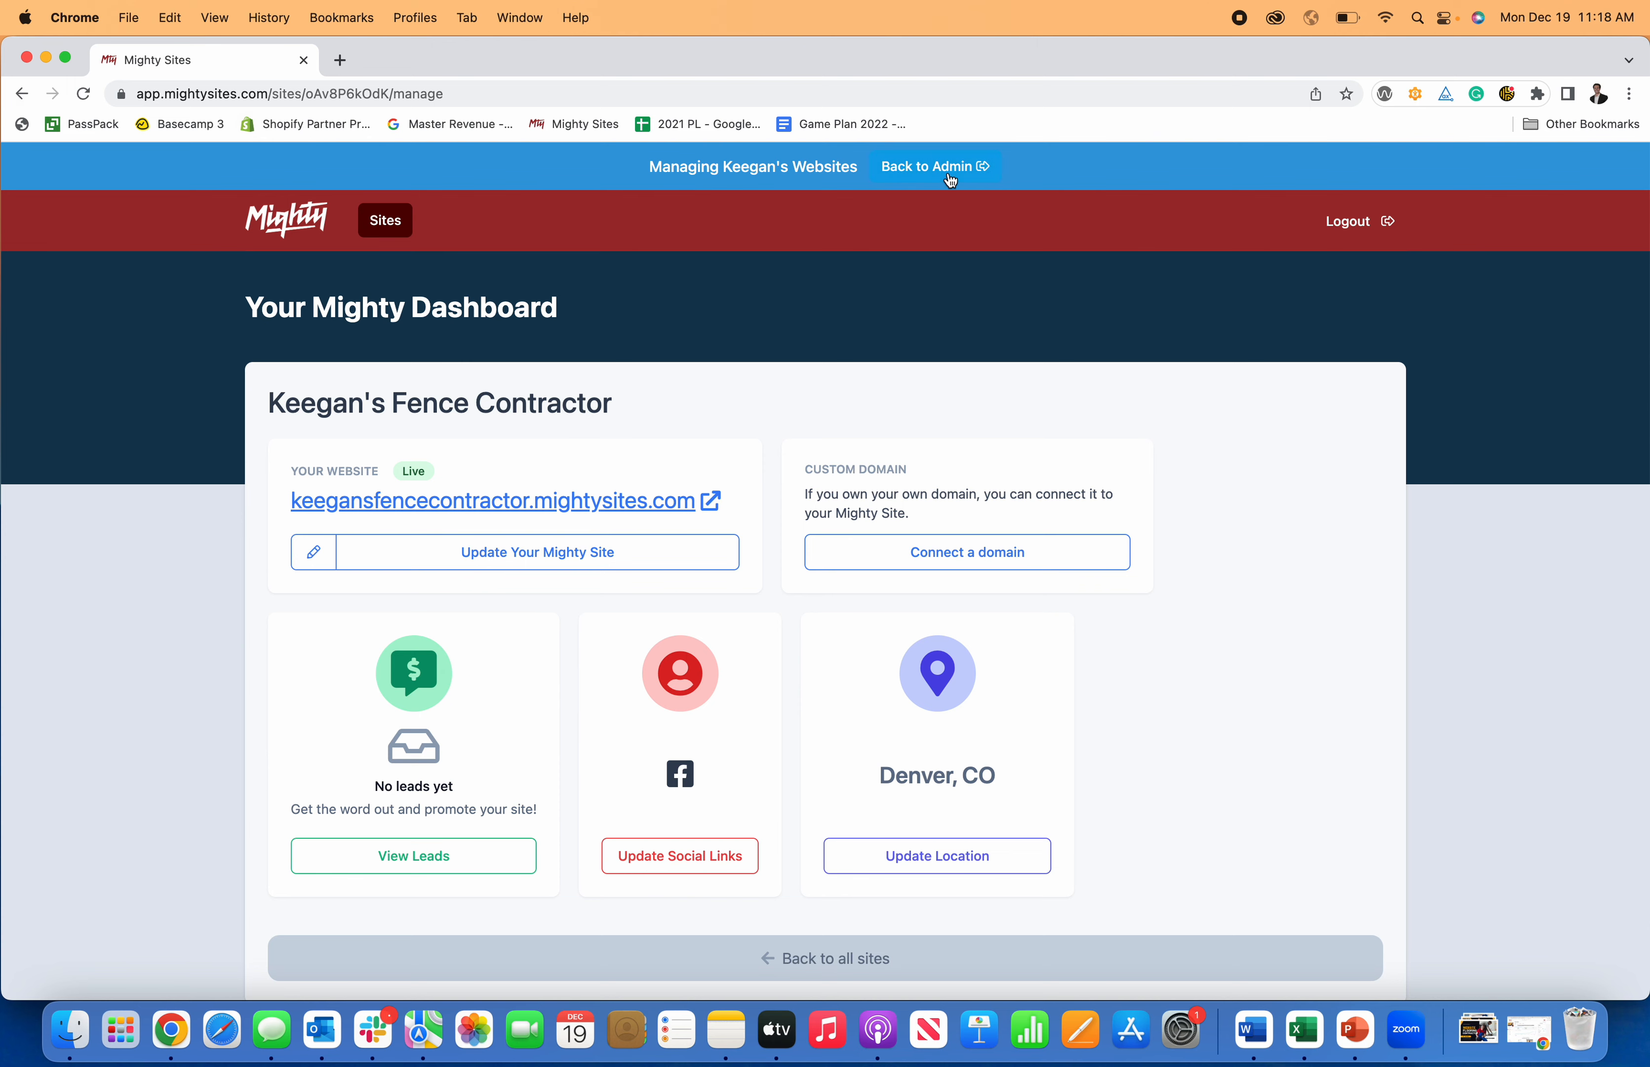
click(545, 552)
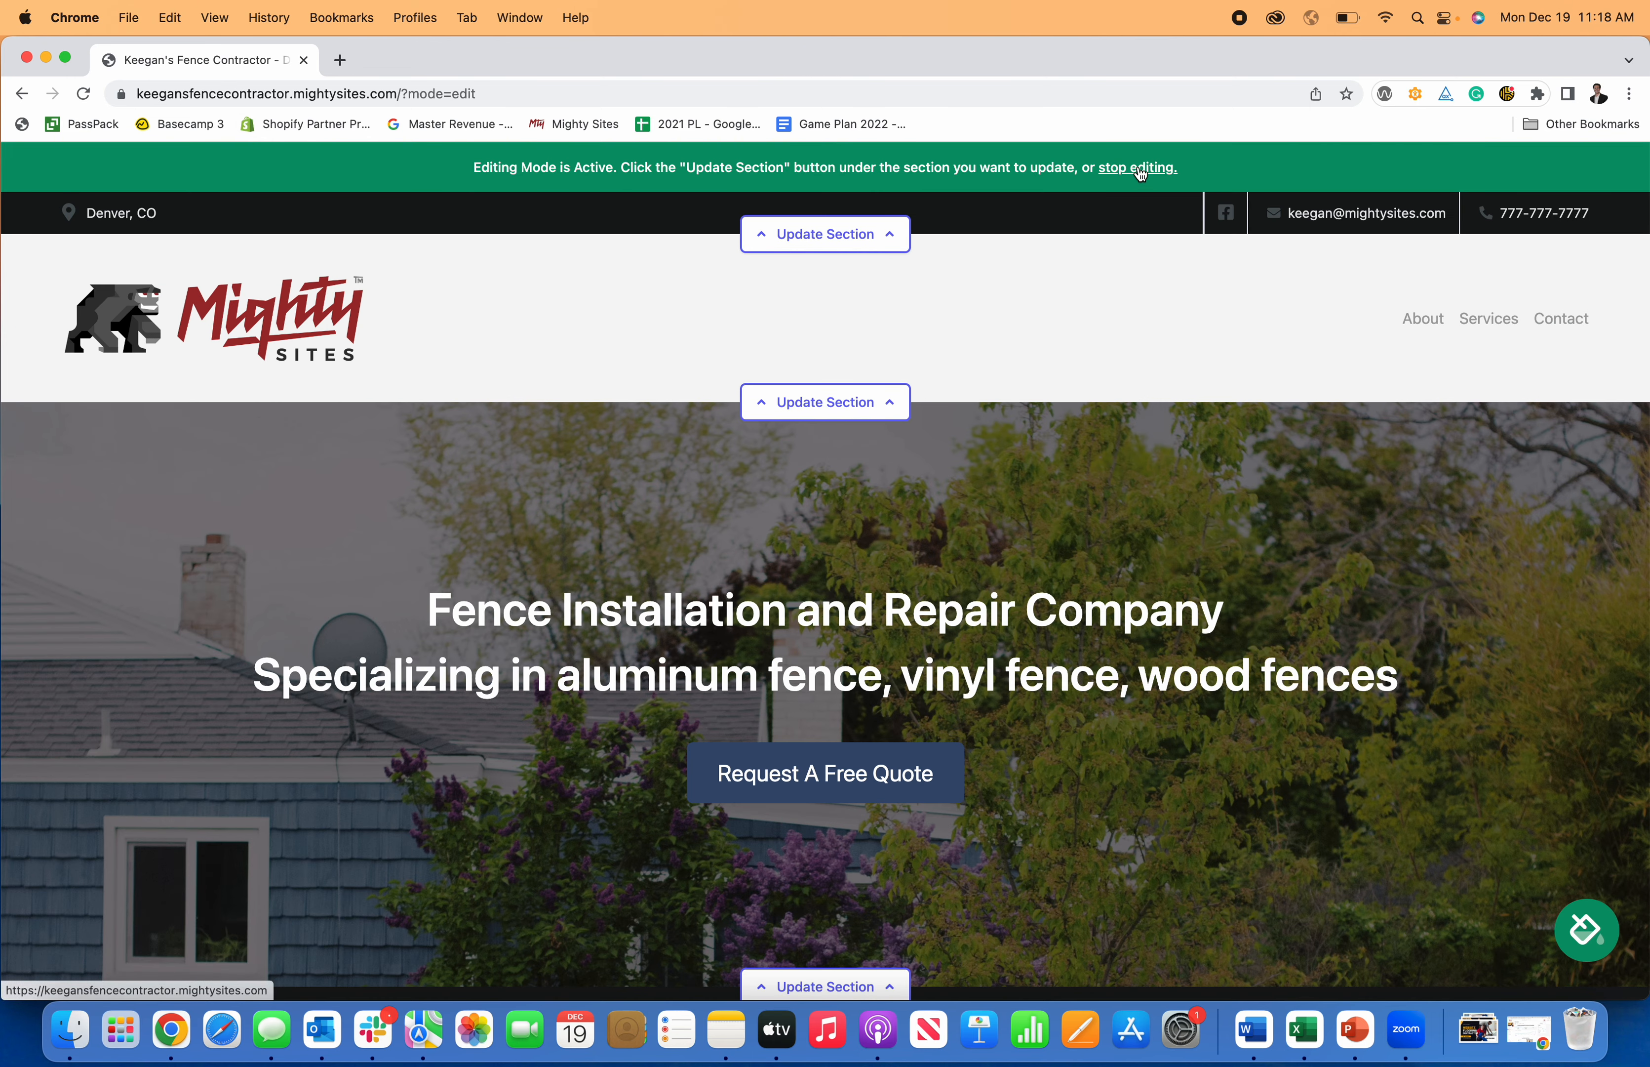
click(1134, 175)
click(989, 169)
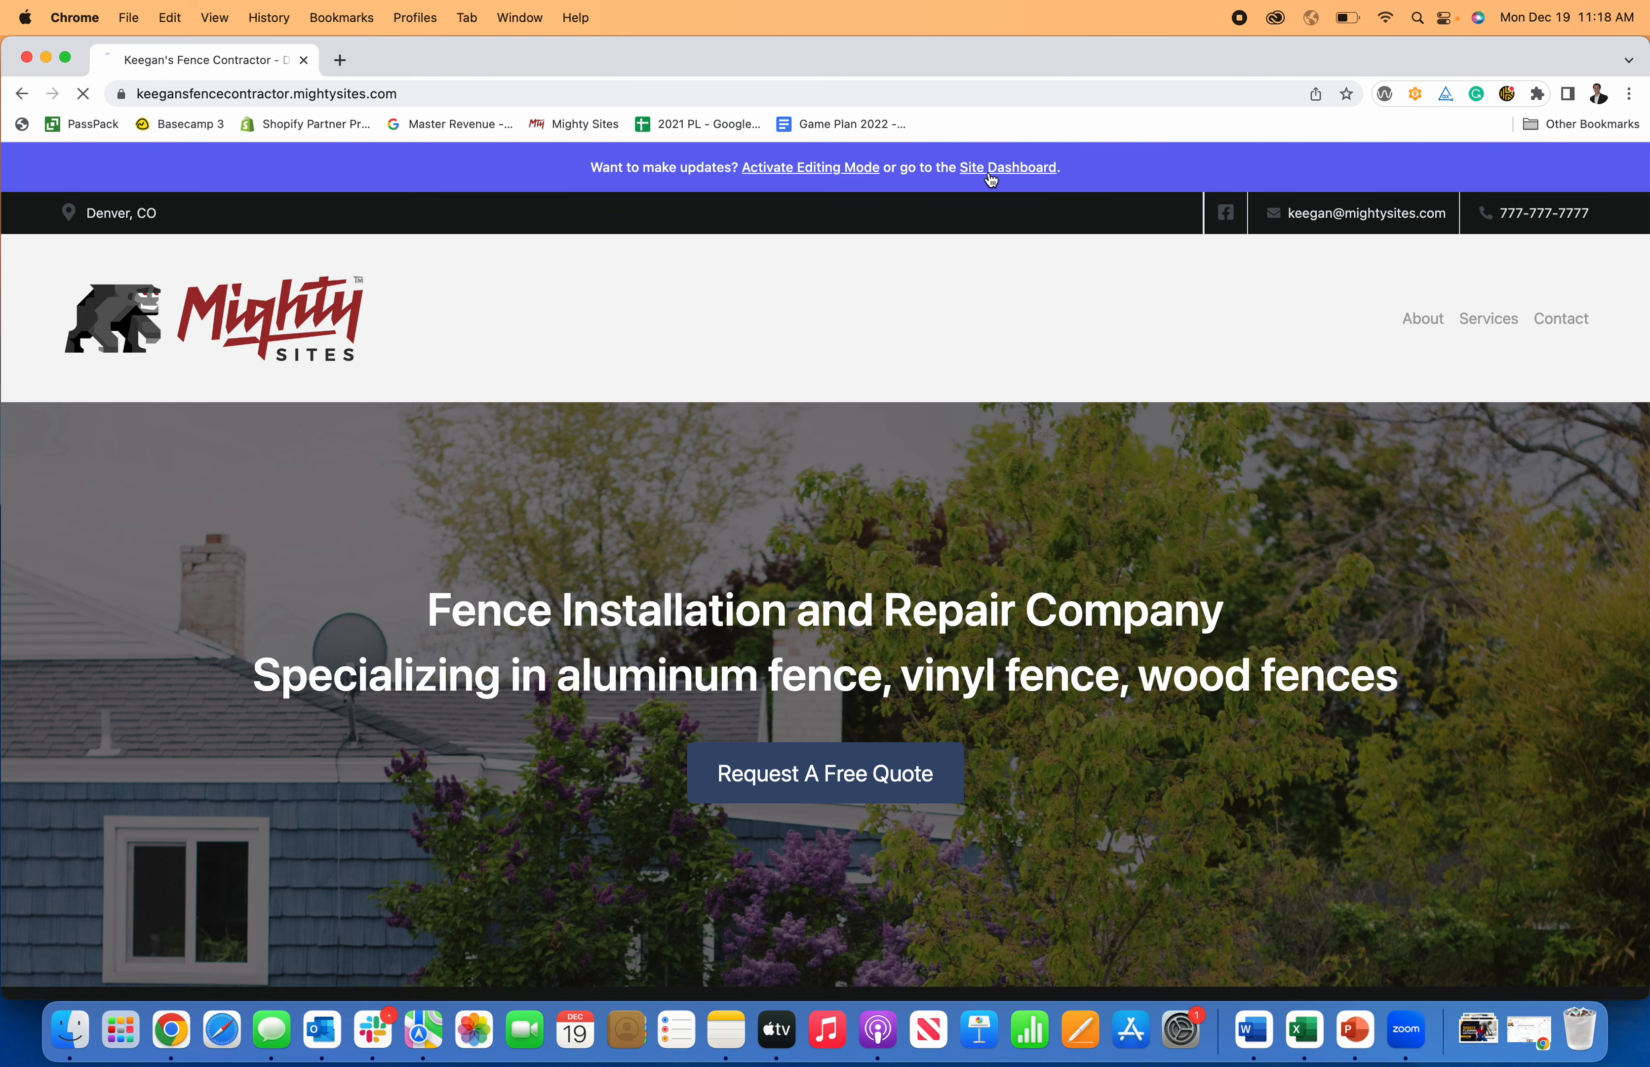